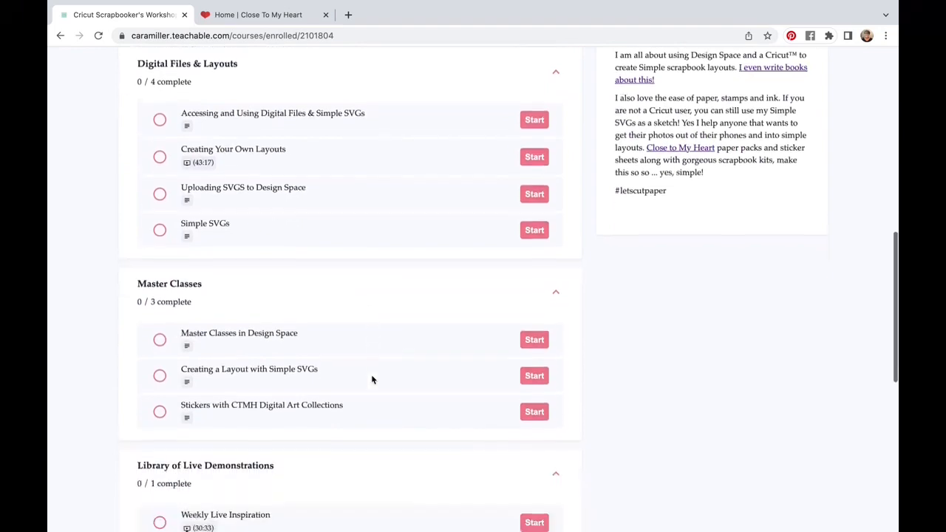
# Step: Open the "Stickers with CTMH Digital Art Collections" lesson and review its supplies list and digital art download instructions
pyautogui.click(542, 405)
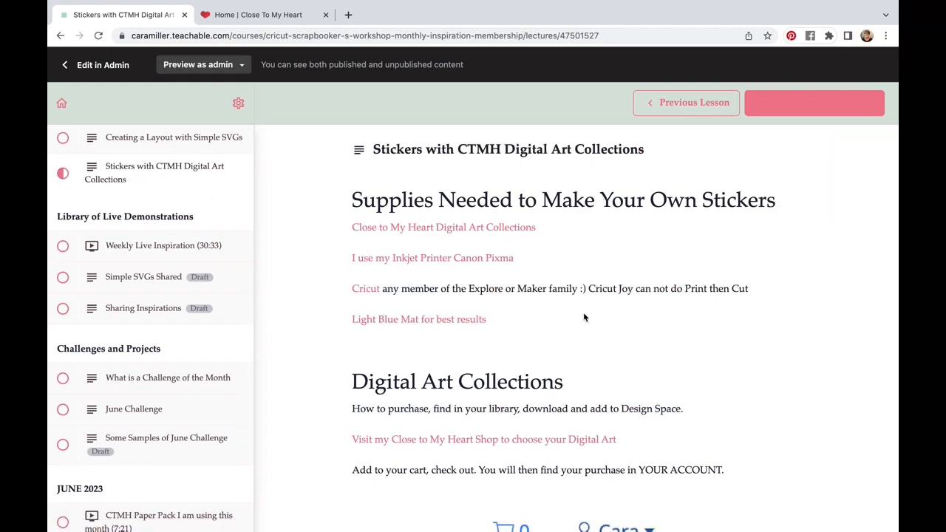
pyautogui.scroll(-1, 584, 318)
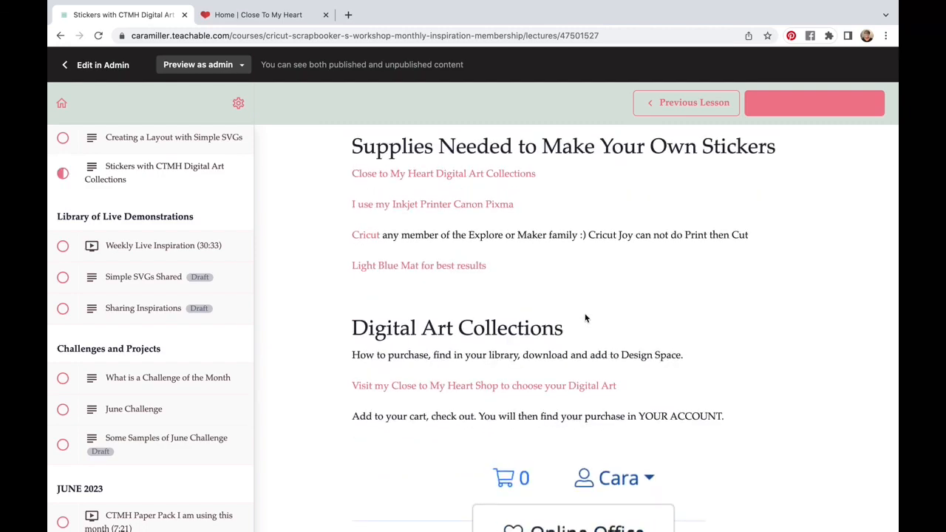
pyautogui.scroll(-10, 585, 317)
pyautogui.scroll(-12, 585, 317)
pyautogui.scroll(-12, 585, 317)
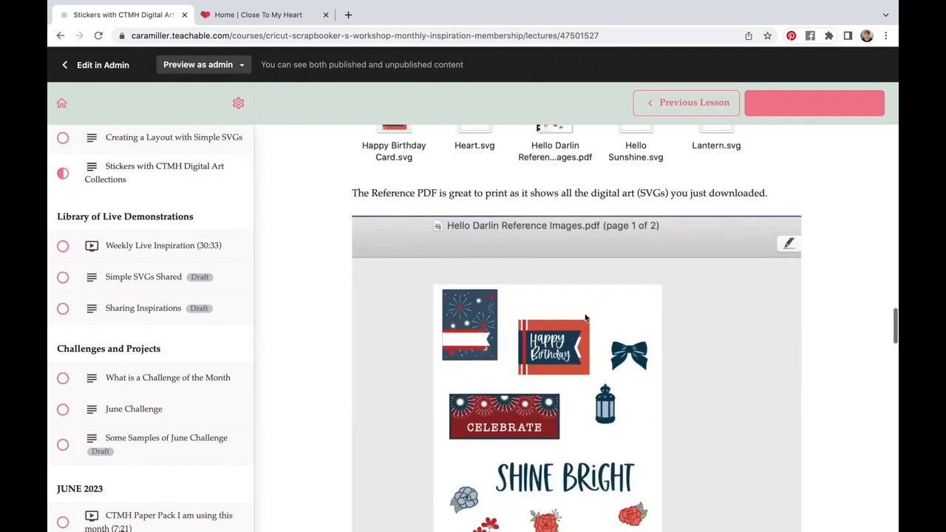
pyautogui.scroll(-3, 585, 318)
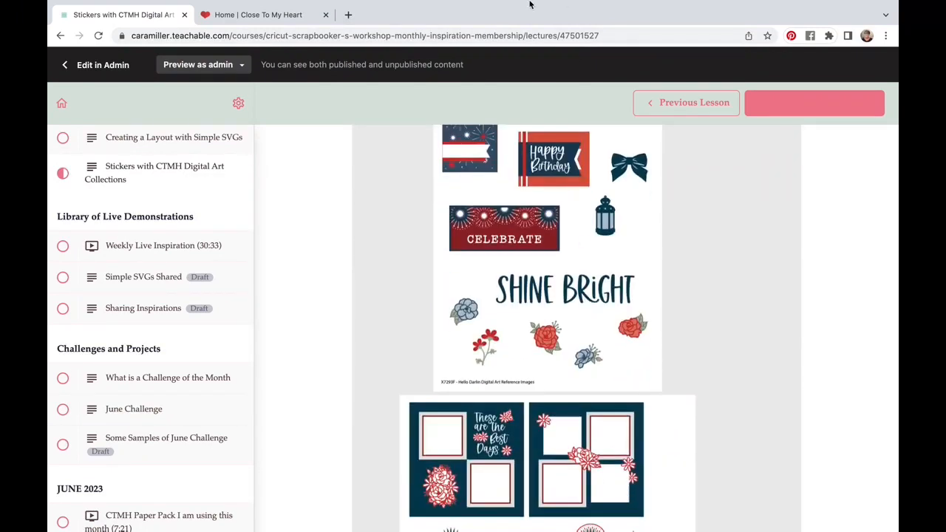
# Step: Switch to the Close To My Heart shop and open its Digital Art product category
pyautogui.click(295, 16)
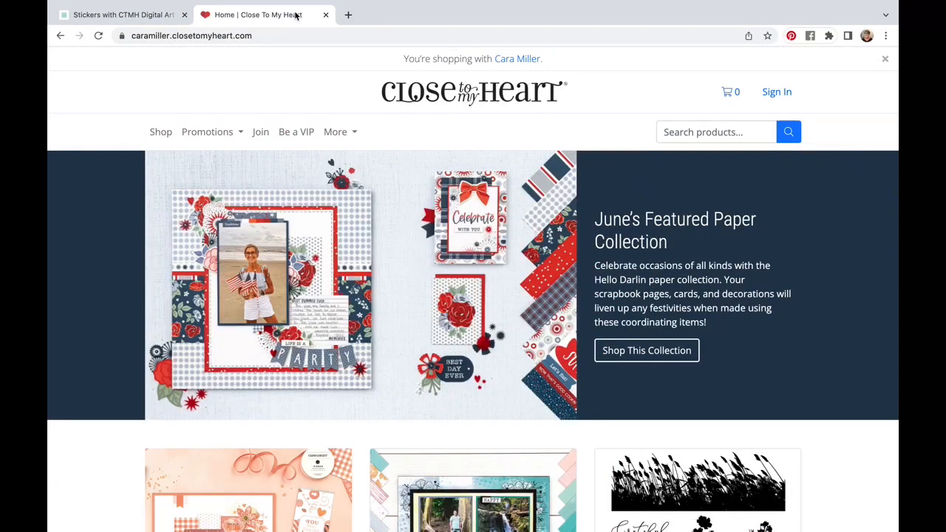
pyautogui.click(162, 134)
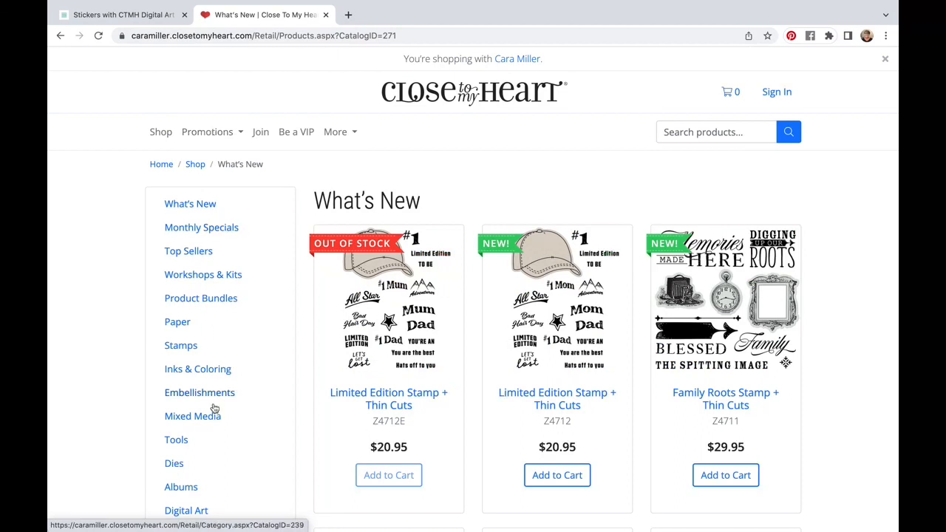
pyautogui.scroll(-2, 211, 410)
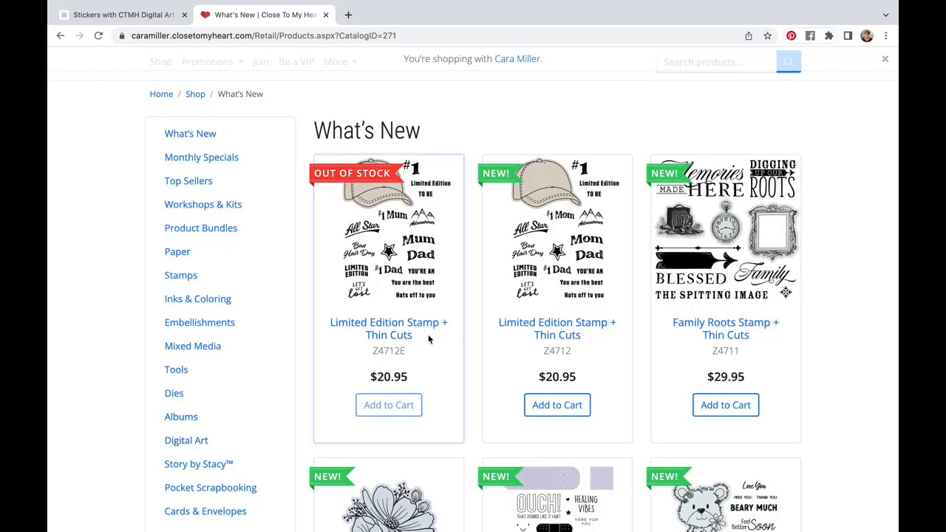
pyautogui.click(193, 442)
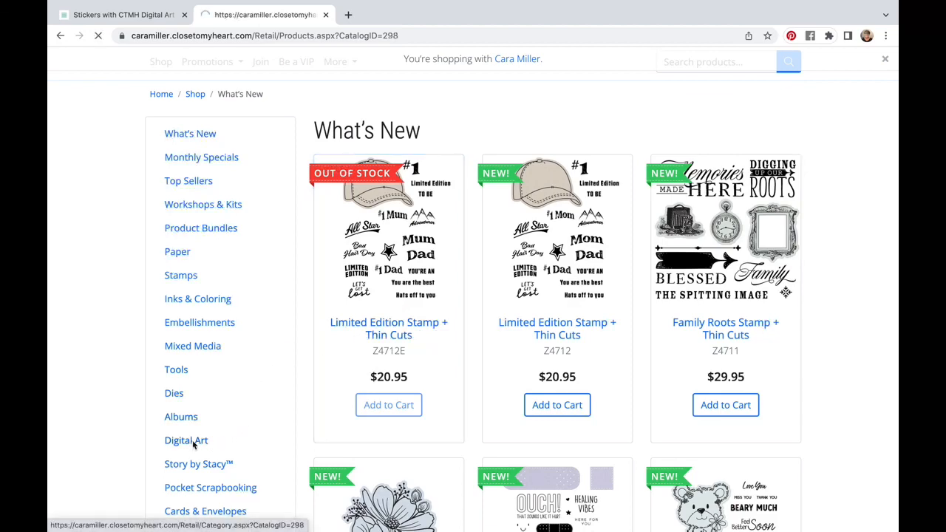
pyautogui.scroll(-2, 560, 333)
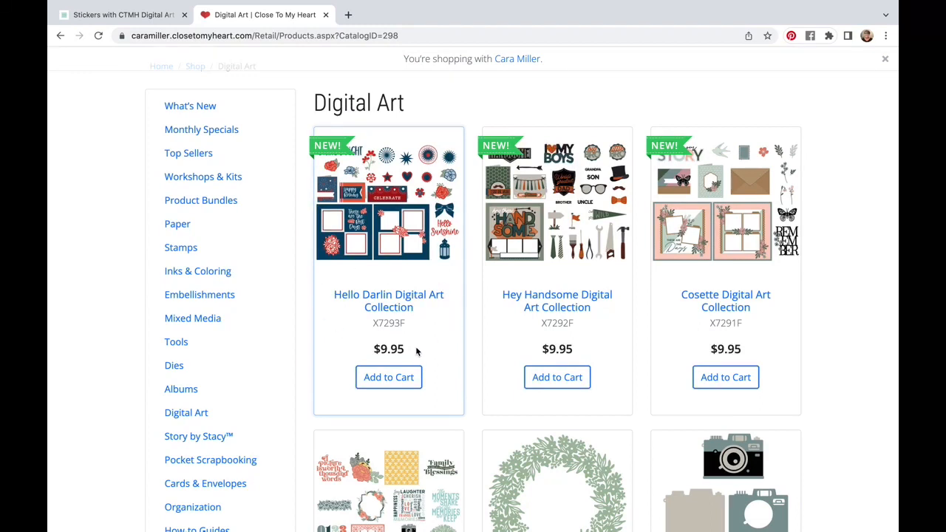
# Step: Open the Hello Darlin Digital Art Collection product and review its included designs and description
pyautogui.click(397, 301)
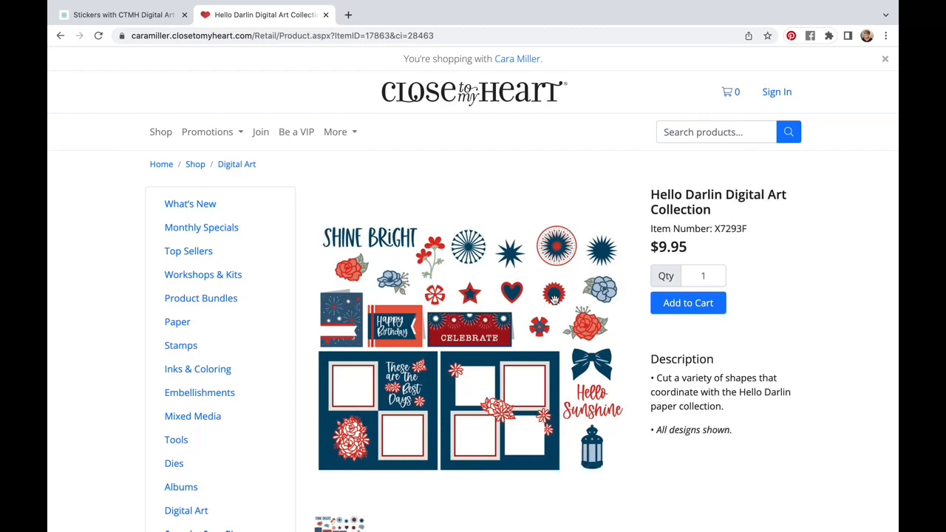
pyautogui.scroll(-5, 554, 299)
pyautogui.scroll(1, 554, 303)
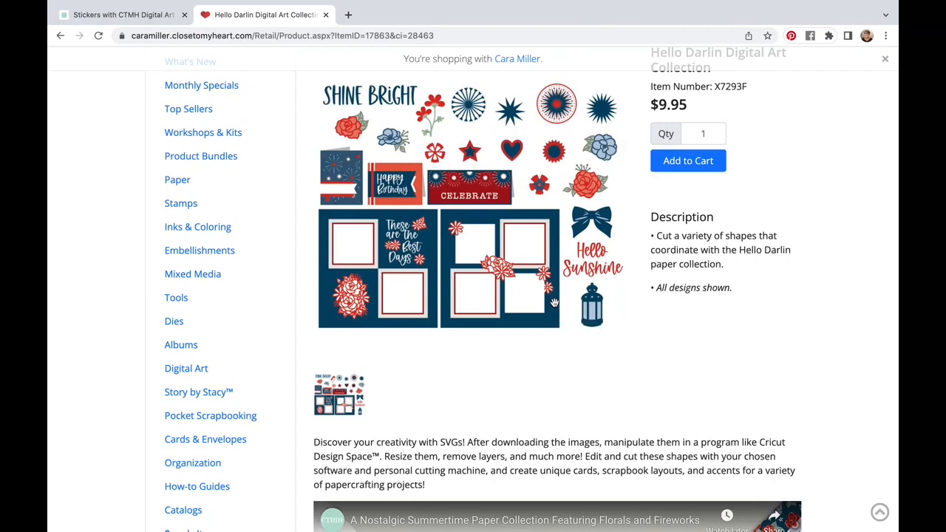
pyautogui.scroll(-5, 554, 303)
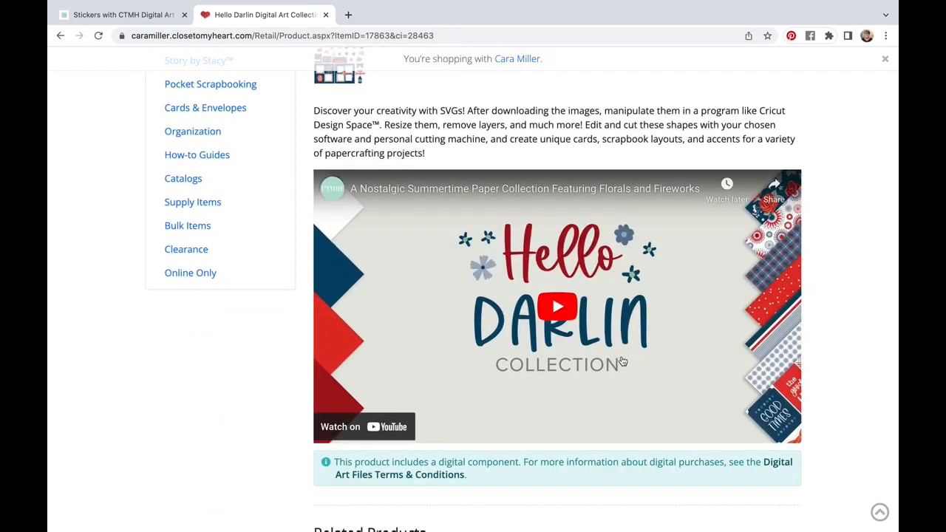
pyautogui.scroll(-1, 622, 362)
pyautogui.scroll(6, 622, 361)
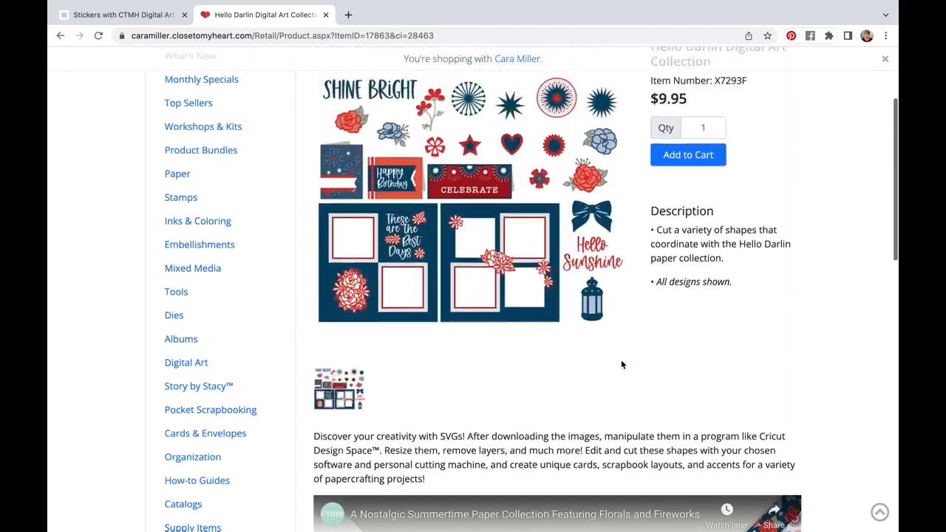
# Step: Sign in to the shop account with the saved credentials
pyautogui.scroll(1, 620, 360)
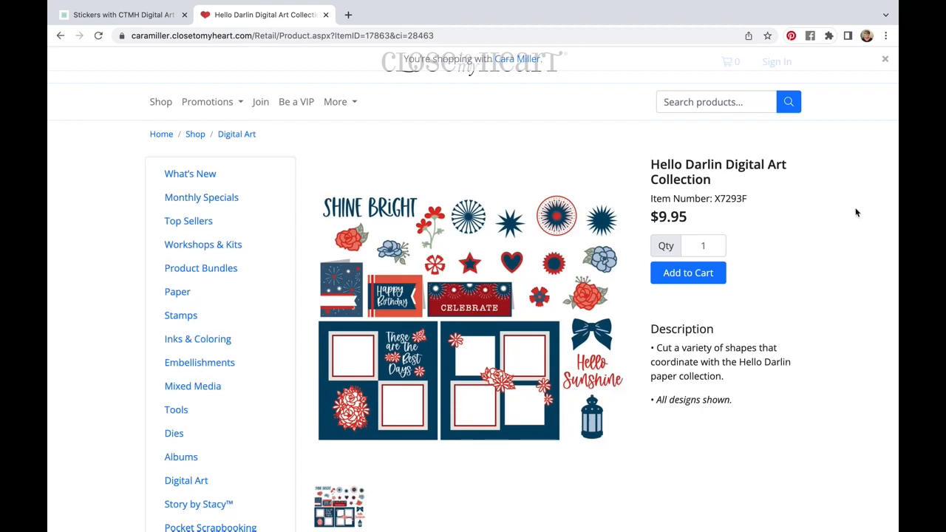
pyautogui.scroll(2, 856, 212)
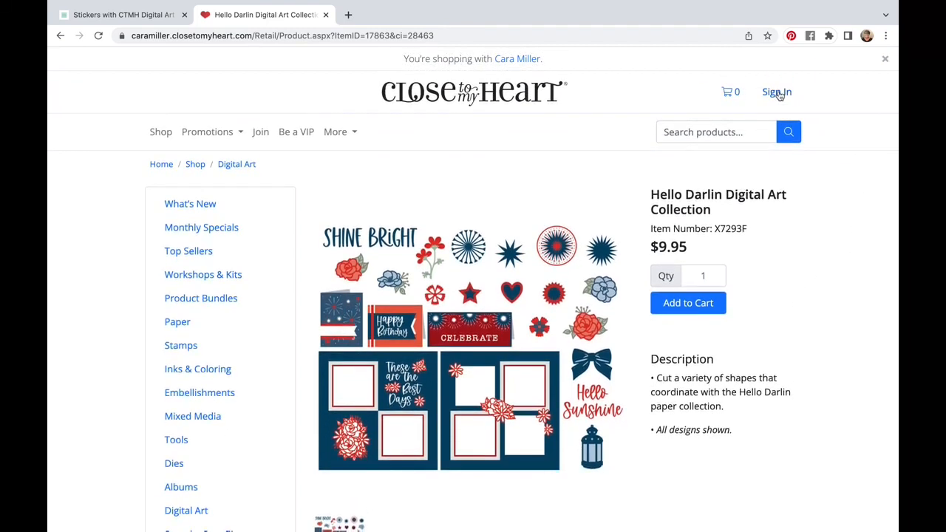
pyautogui.click(776, 92)
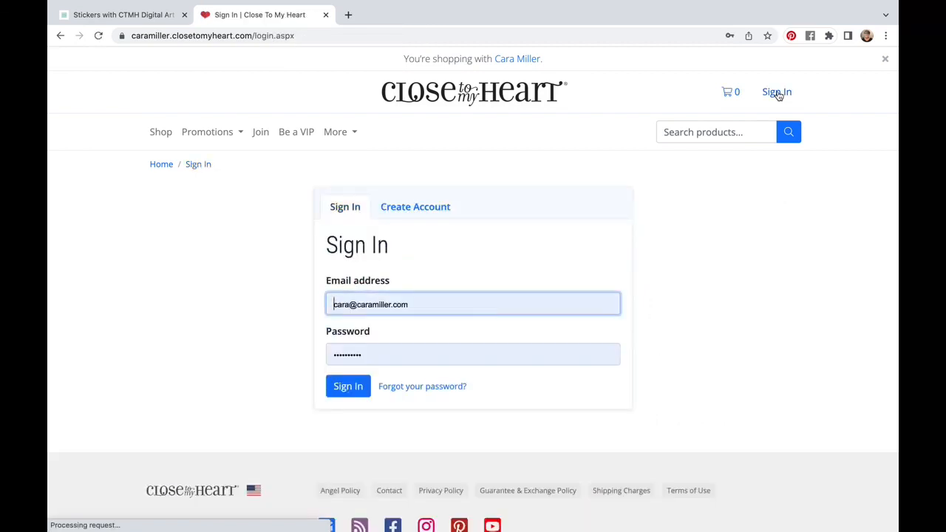
pyautogui.click(345, 387)
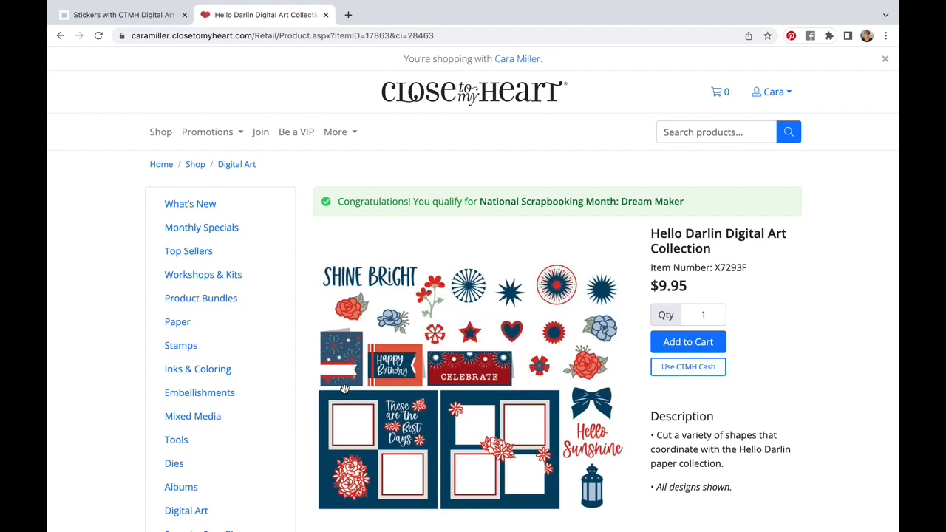
# Step: Open the account's Digital Library and look through the list of purchased digital art collections
pyautogui.click(789, 93)
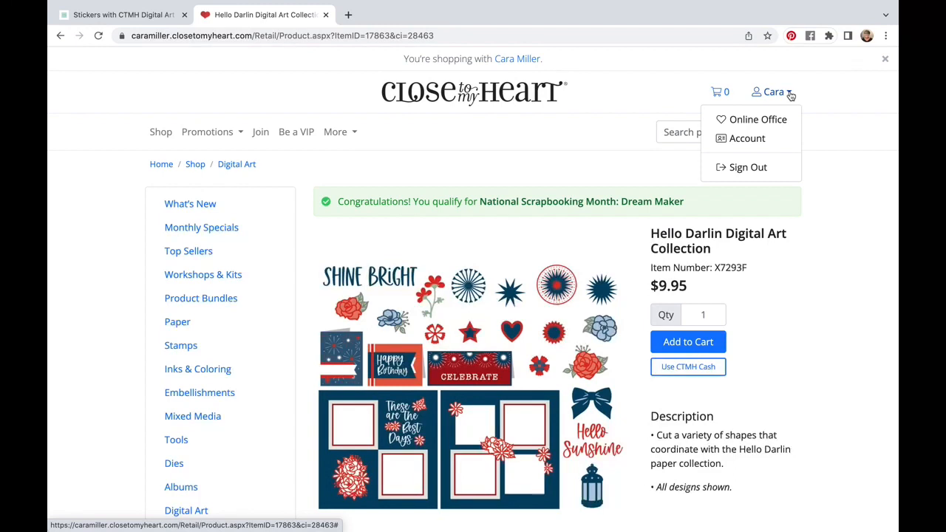
pyautogui.click(740, 141)
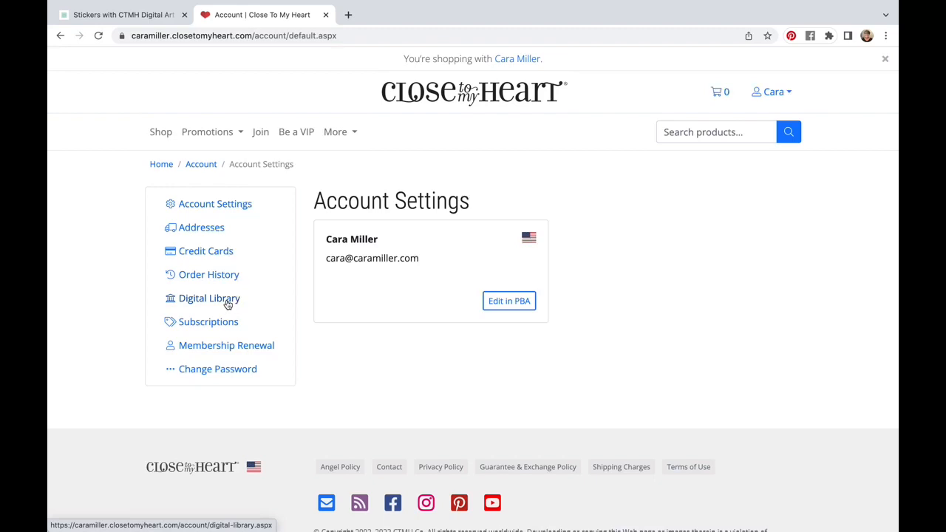
pyautogui.click(227, 300)
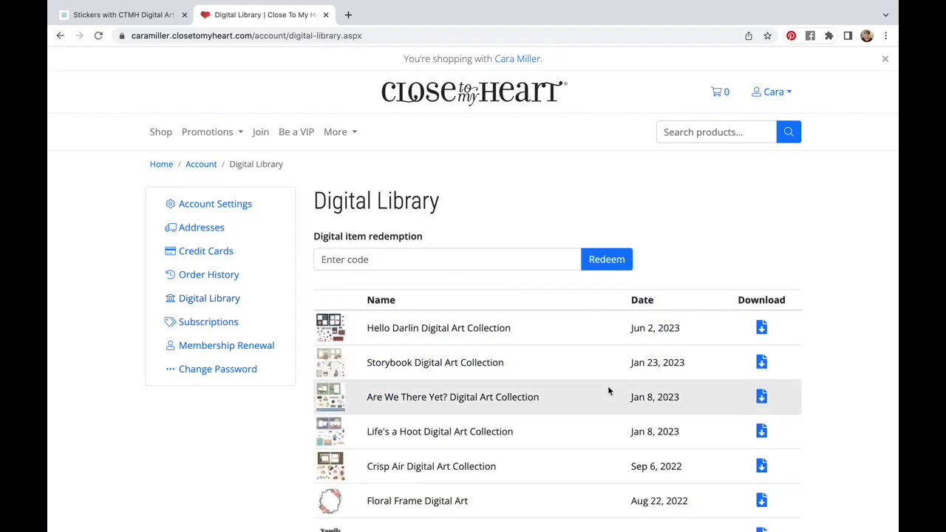
pyautogui.scroll(-3, 608, 387)
pyautogui.scroll(-5, 608, 390)
pyautogui.scroll(-3, 608, 389)
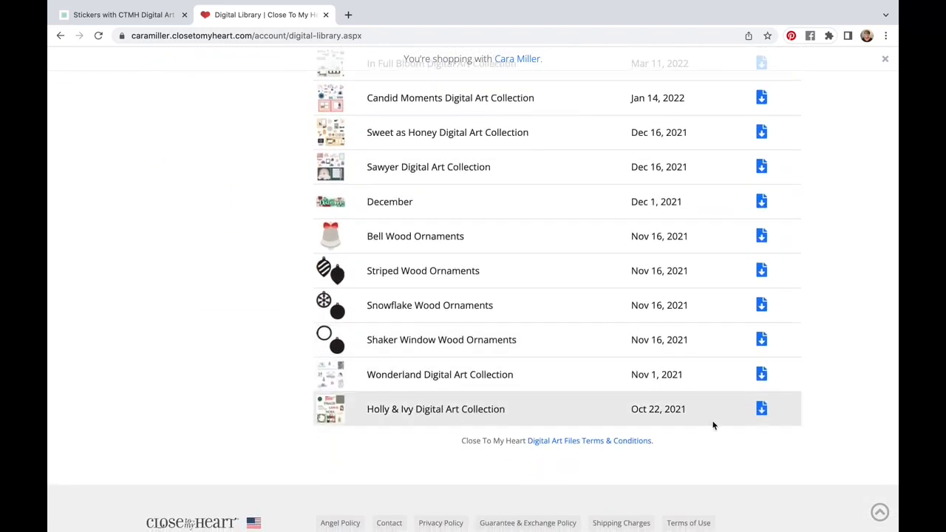
pyautogui.scroll(1, 530, 343)
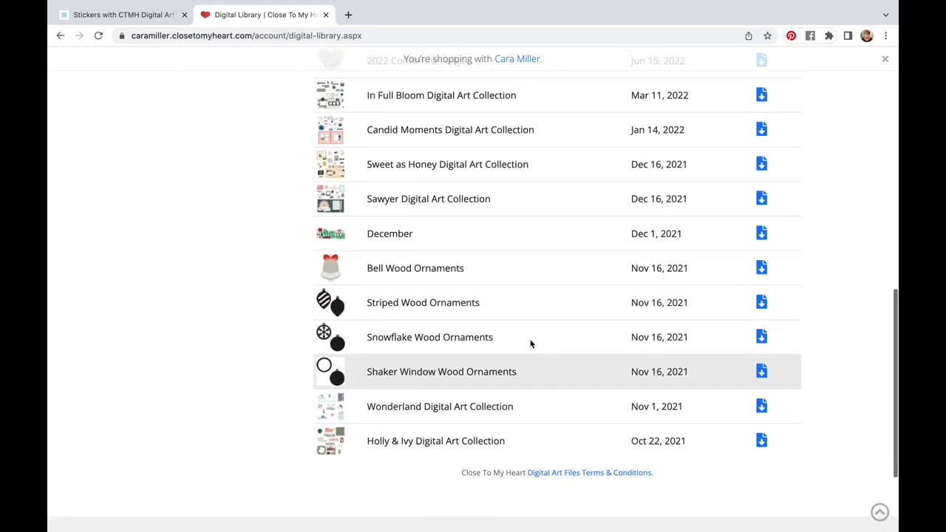
pyautogui.scroll(4, 530, 343)
pyautogui.scroll(3, 530, 344)
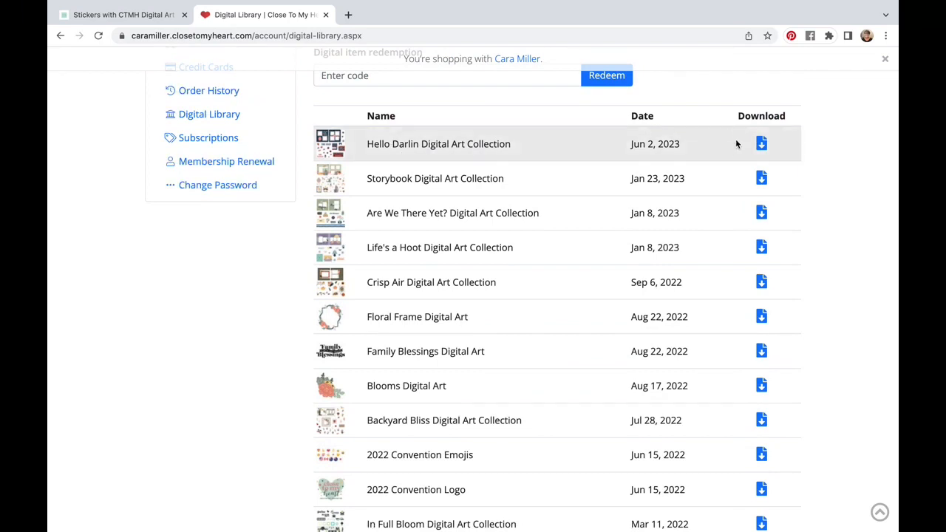
# Step: Download the Hello Darlin Digital Art Collection into the Digital Art folder in Documents, replacing the existing zip file
pyautogui.click(761, 145)
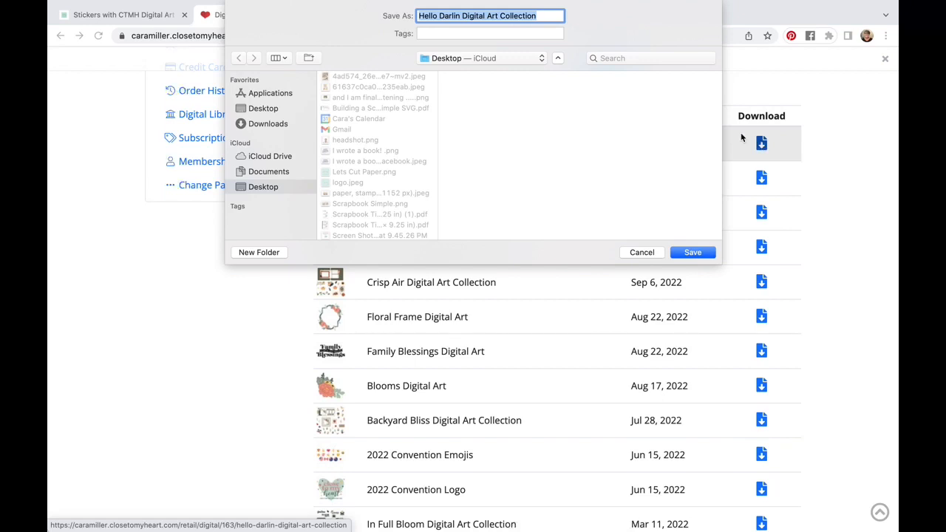
pyautogui.click(278, 176)
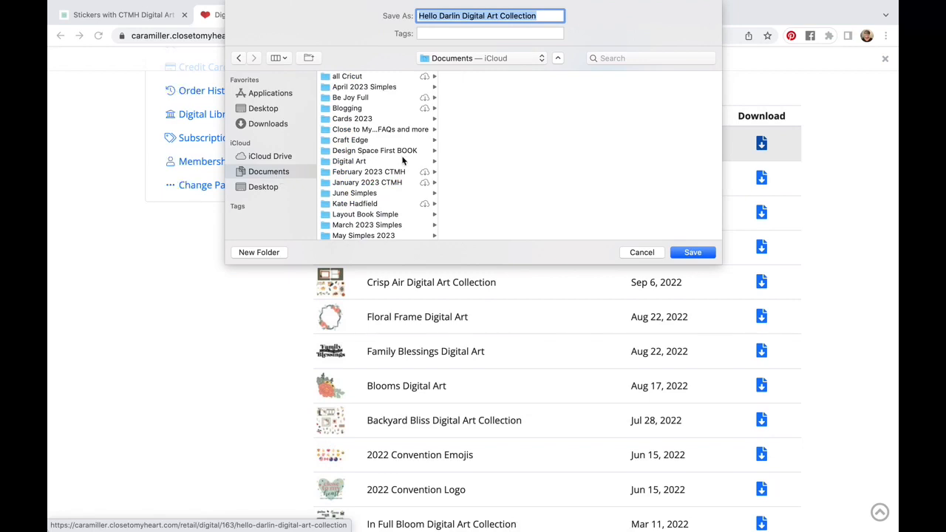
pyautogui.click(355, 162)
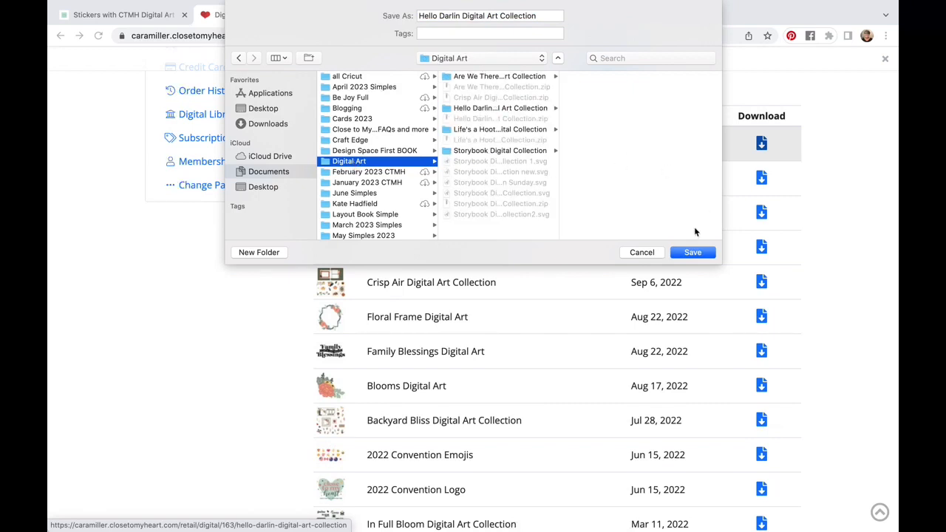
pyautogui.click(692, 252)
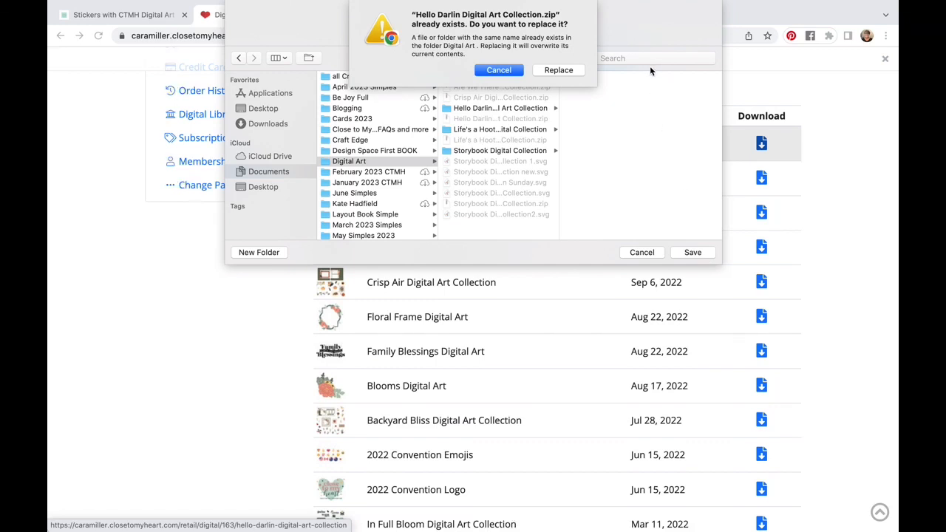
pyautogui.click(567, 71)
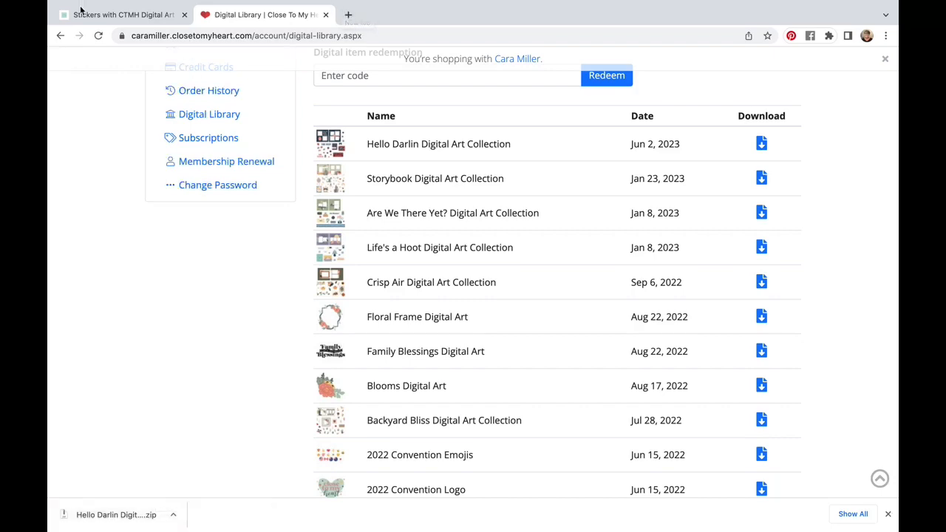
# Step: Take the browser out of full screen, switch to Finder and open the Digital Art folder in Documents
pyautogui.moveTo(268, 3)
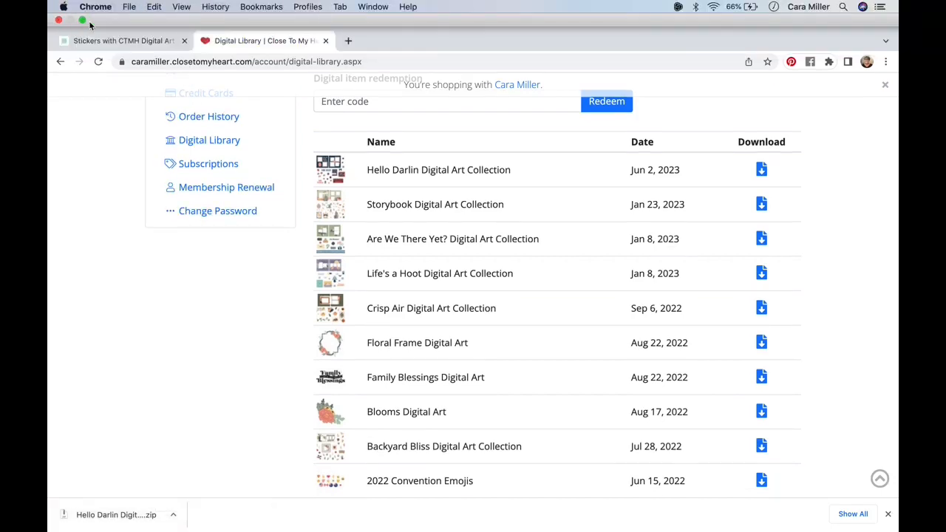
pyautogui.click(82, 20)
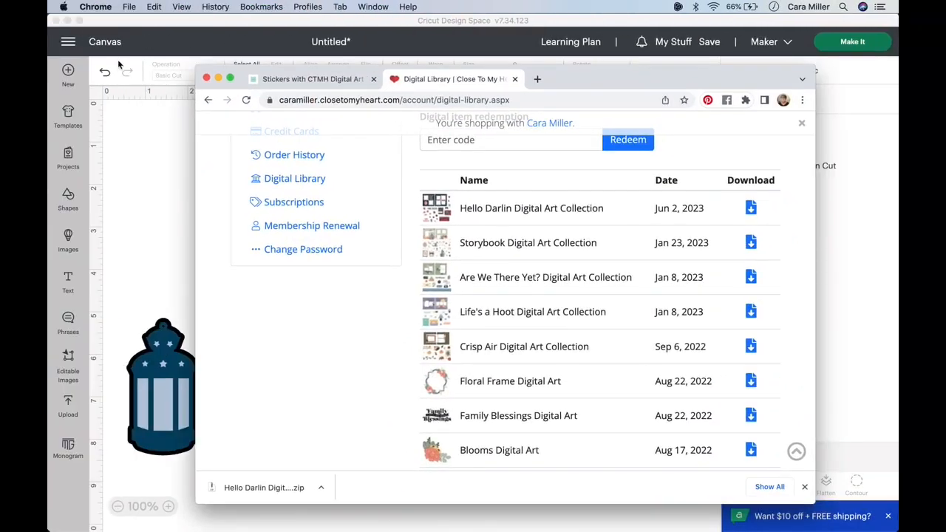
pyautogui.moveTo(144, 526)
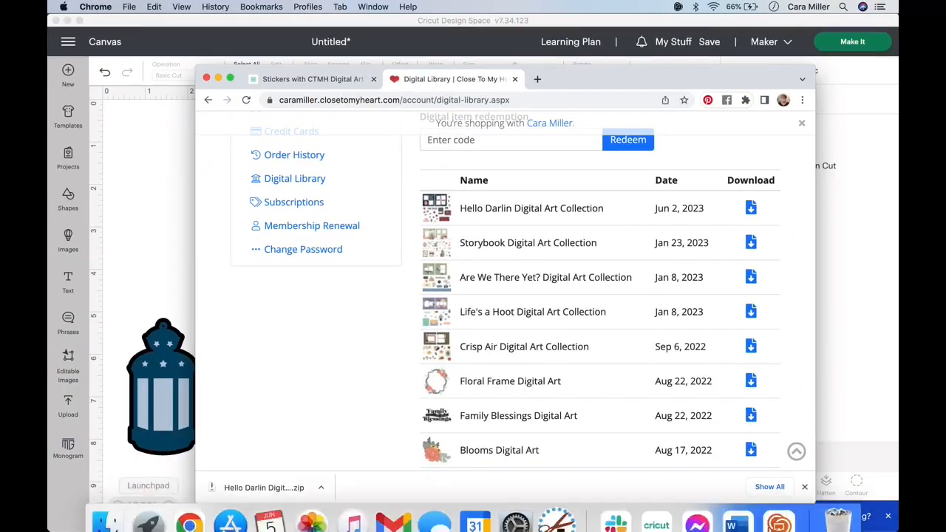
pyautogui.click(107, 507)
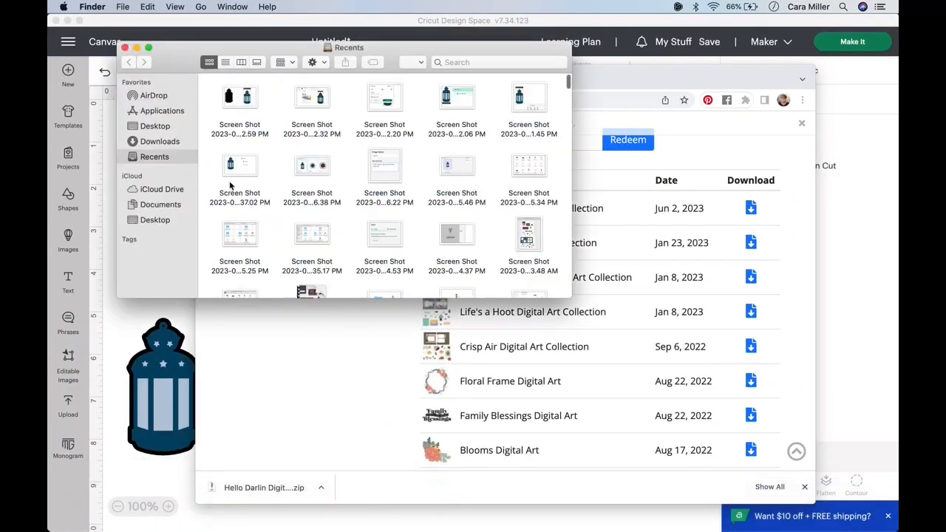
pyautogui.click(177, 206)
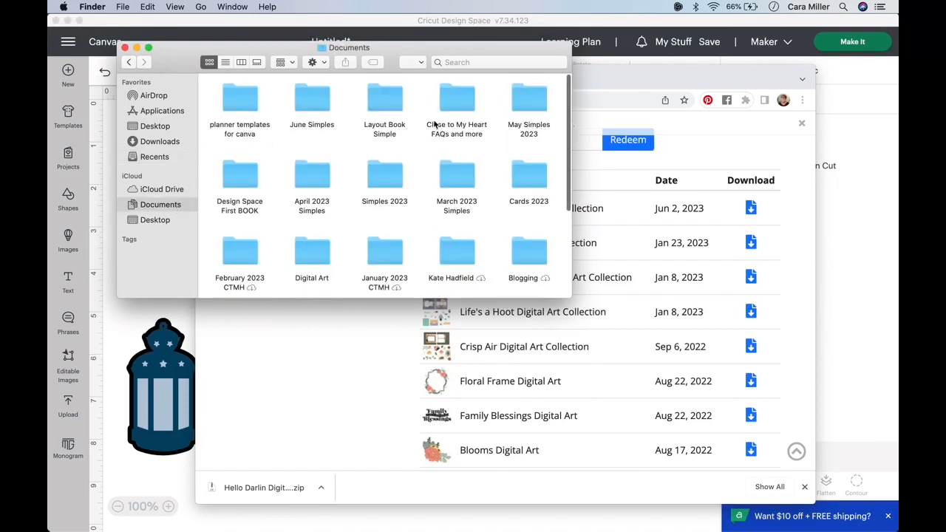
pyautogui.click(312, 259)
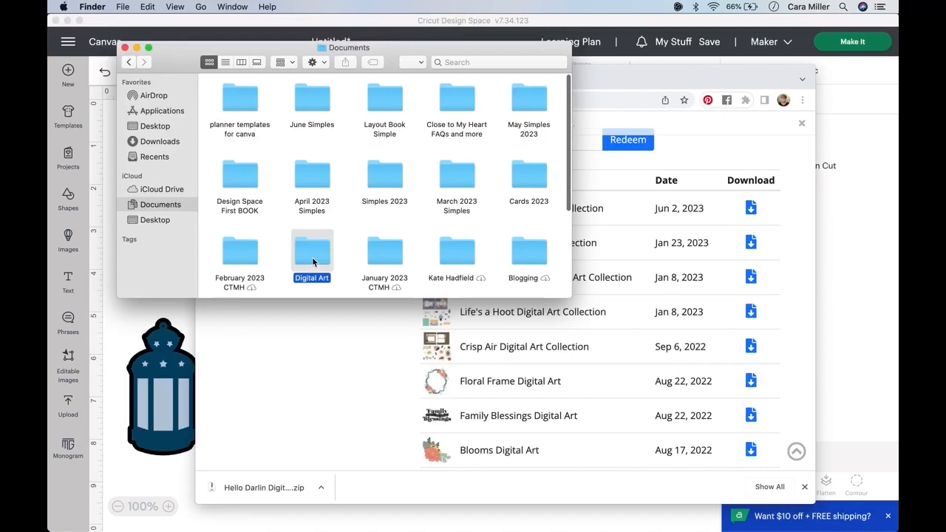
pyautogui.doubleClick(312, 256)
pyautogui.scroll(2, 382, 150)
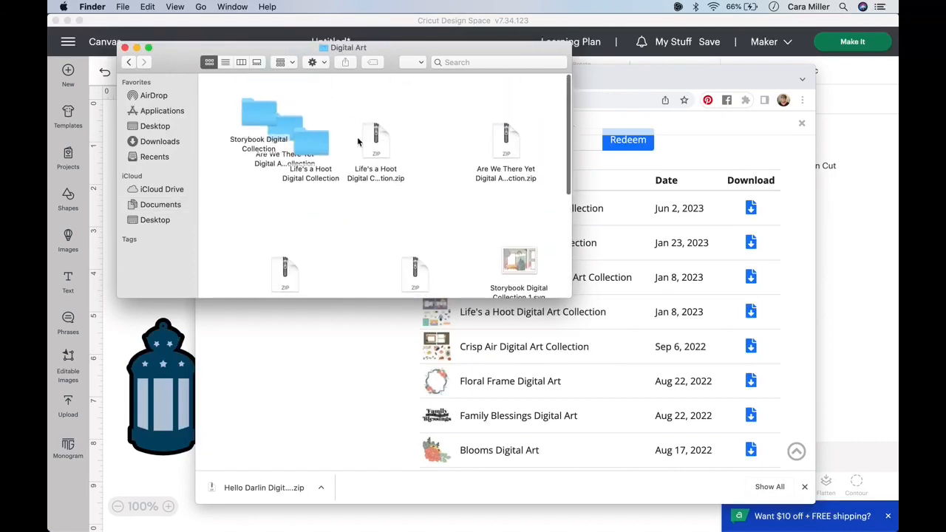
# Step: Extract the Hello Darlin Digital Art Collection zip in the Digital Art folder and place the extracted folder above the existing one
pyautogui.scroll(-2, 357, 144)
pyautogui.scroll(-5, 355, 147)
pyautogui.scroll(-1, 356, 146)
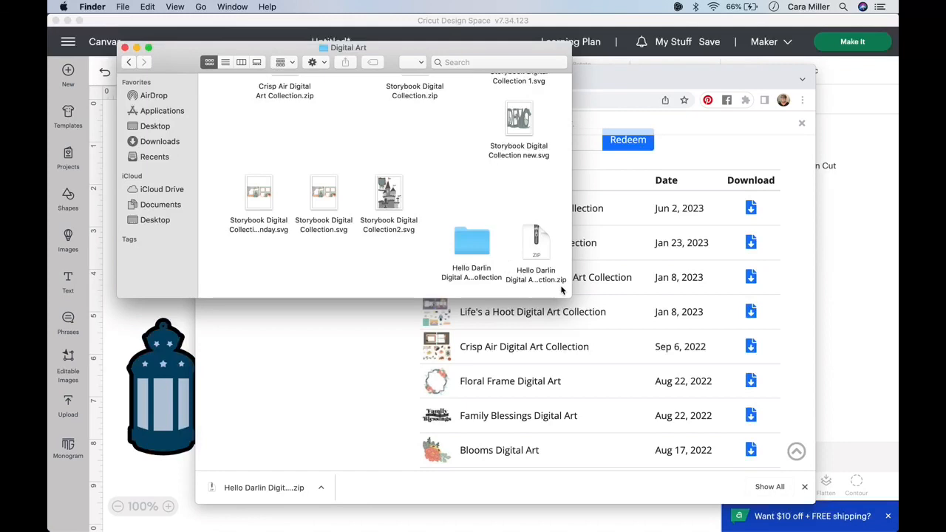
pyautogui.click(540, 243)
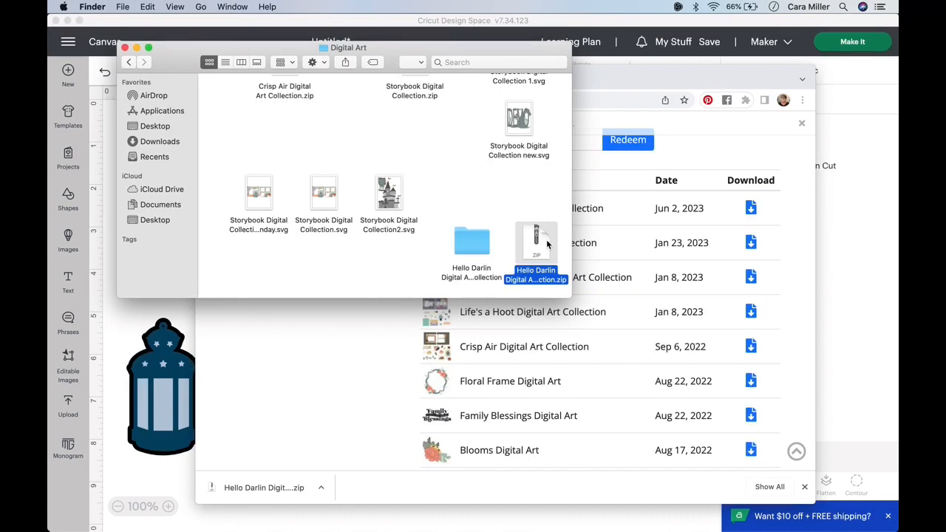
pyautogui.doubleClick(546, 244)
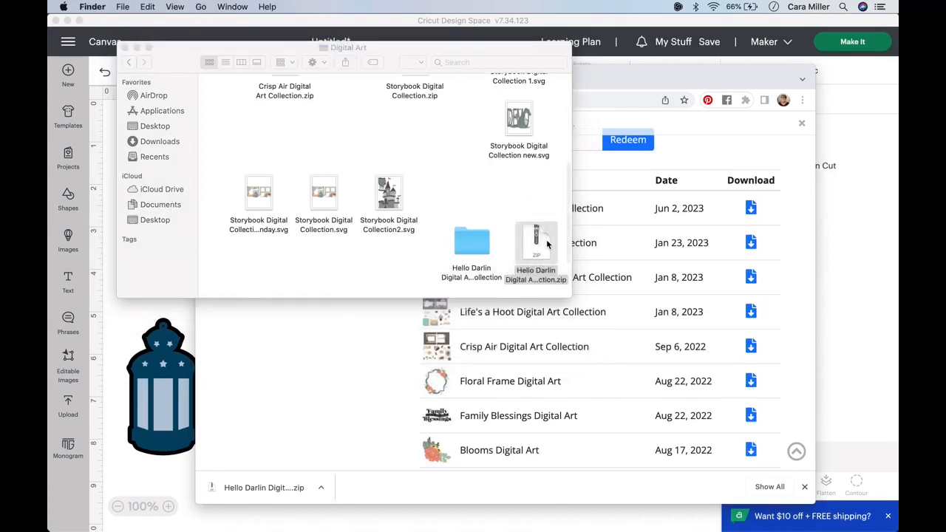
pyautogui.moveTo(554, 251); pyautogui.dragTo(459, 166)
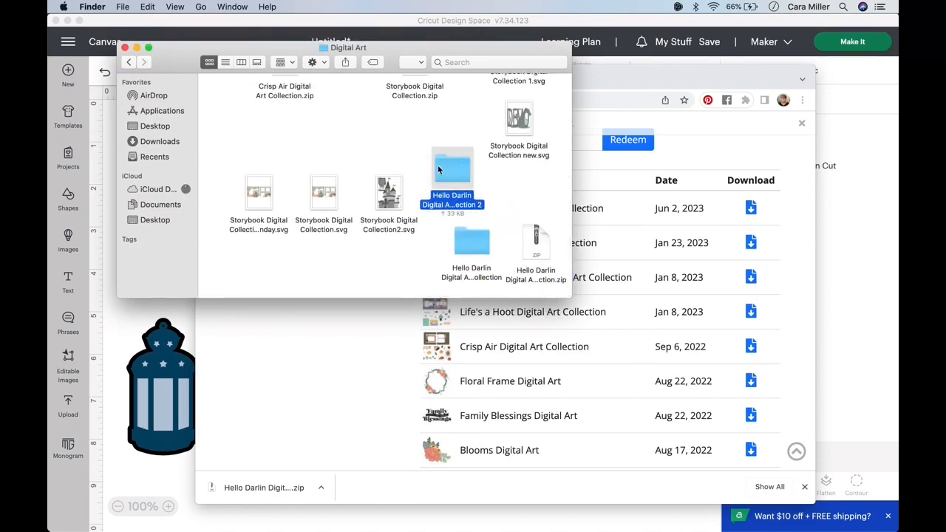
# Step: Open the original Hello Darlin Digital Art Collection folder and look through both pages of its reference images PDF
pyautogui.click(486, 250)
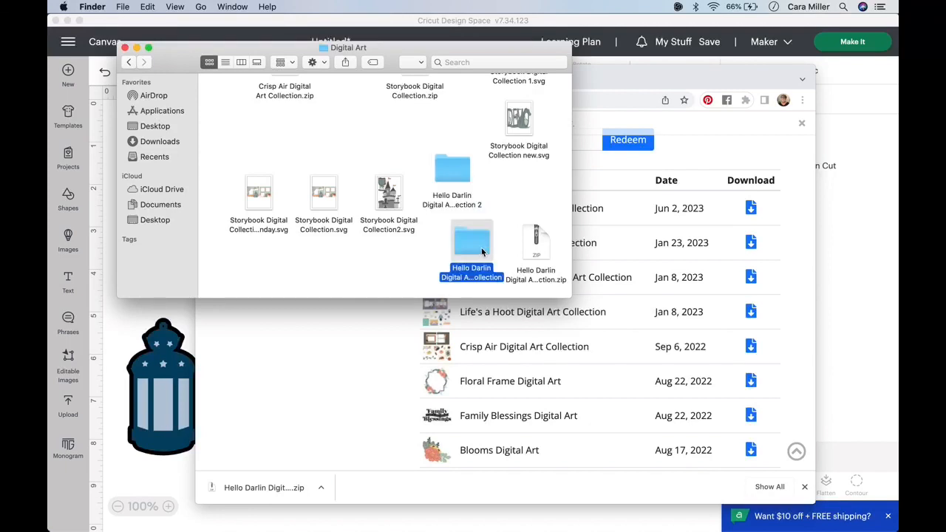
pyautogui.doubleClick(481, 250)
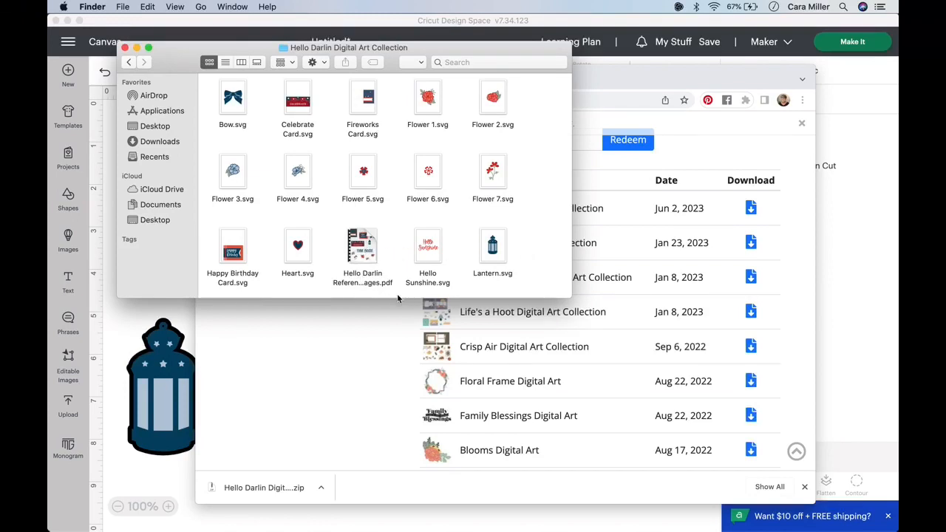
pyautogui.moveTo(364, 238)
pyautogui.doubleClick(364, 238)
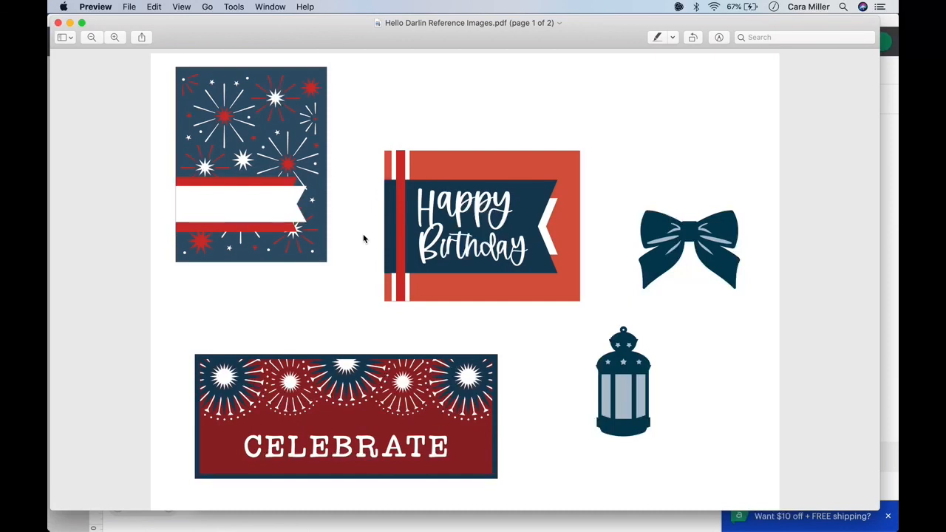
pyautogui.scroll(-5, 363, 238)
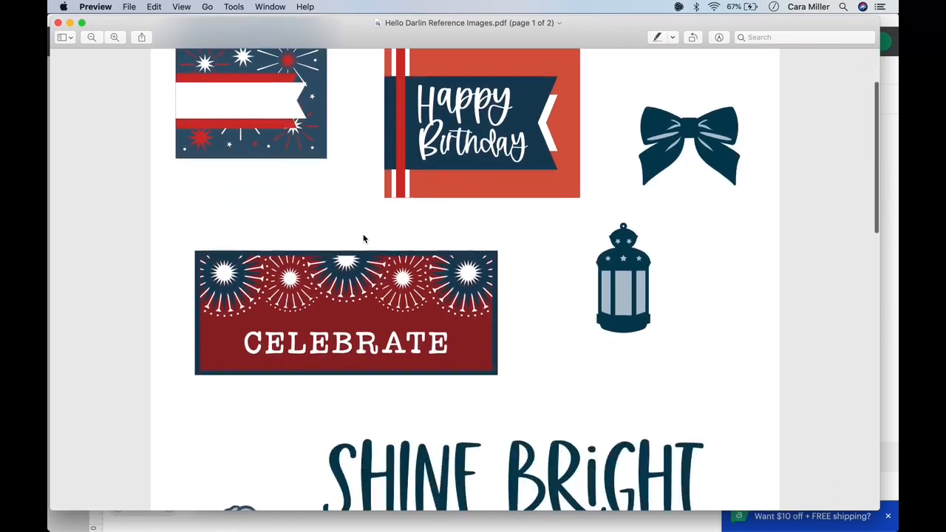
pyautogui.scroll(-10, 363, 238)
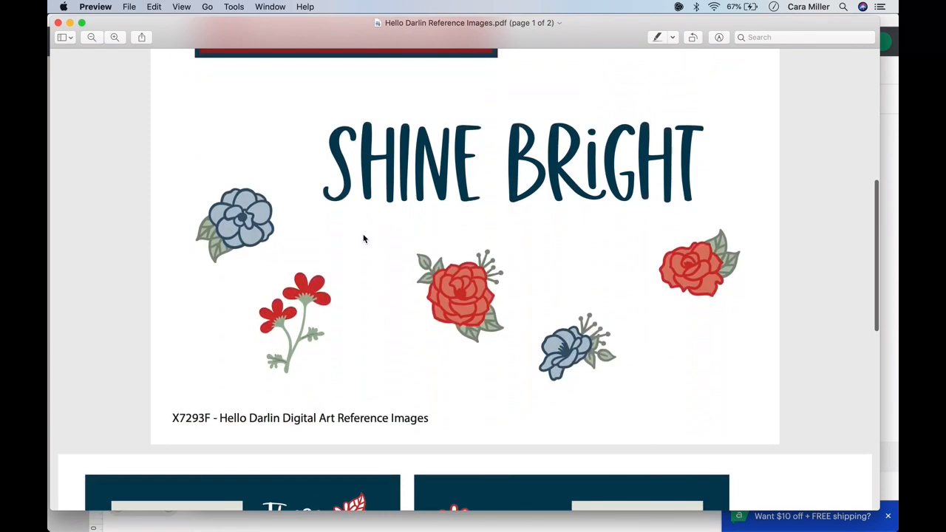
pyautogui.scroll(-1, 362, 238)
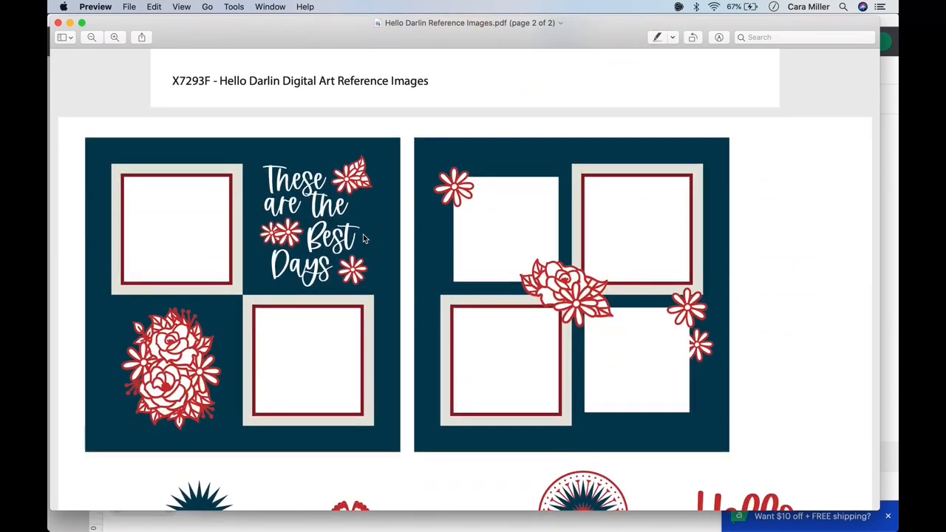
pyautogui.scroll(-5, 363, 237)
pyautogui.scroll(5, 363, 238)
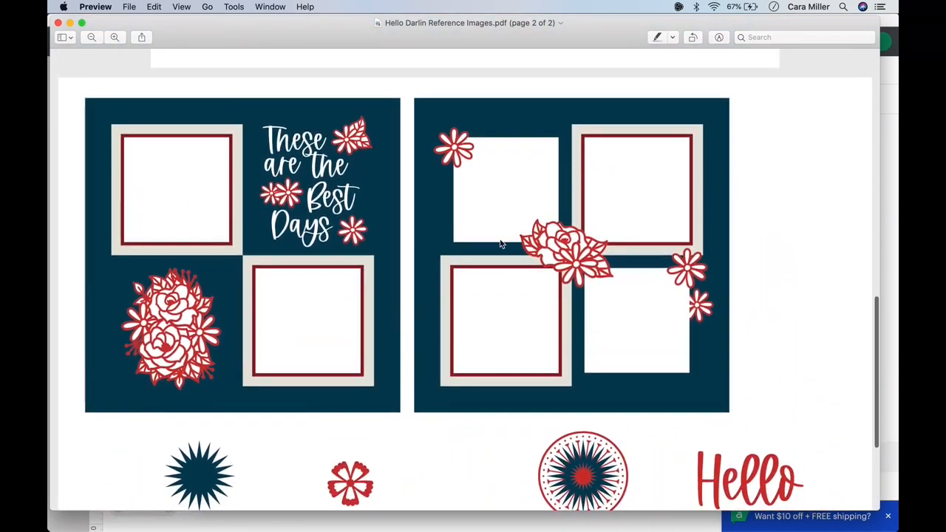
pyautogui.scroll(-5, 500, 244)
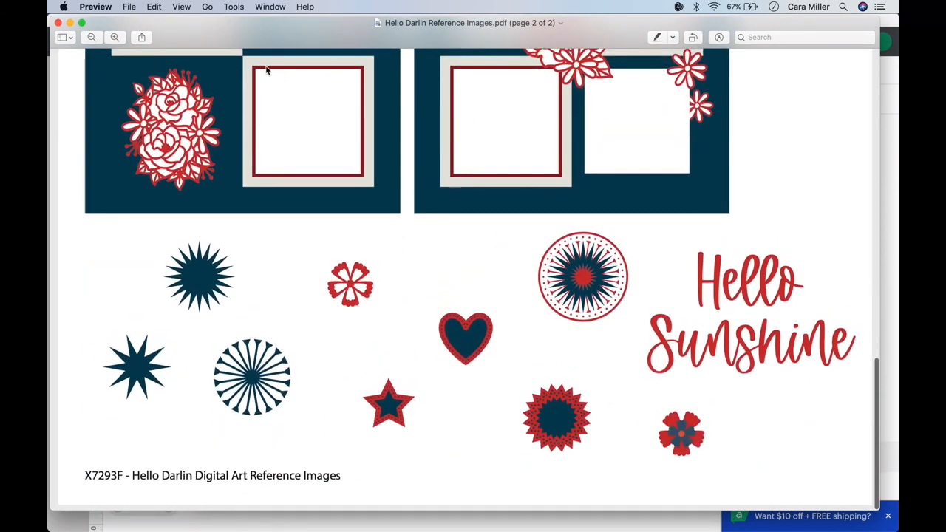
pyautogui.click(58, 22)
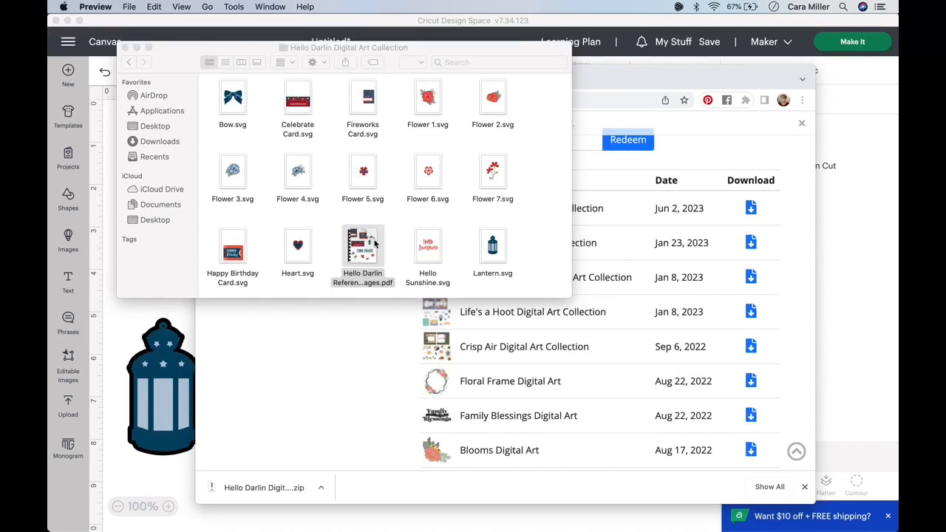
# Step: Look through the remaining SVG files in the Hello Darlin Digital Art Collection folder
pyautogui.scroll(-3, 497, 241)
pyautogui.scroll(-3, 498, 241)
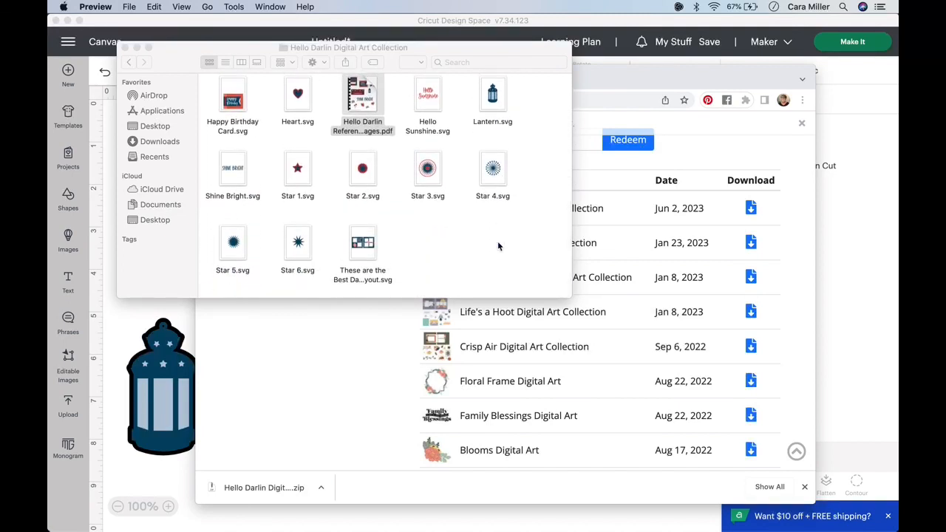
pyautogui.scroll(1, 506, 163)
pyautogui.scroll(-1, 505, 162)
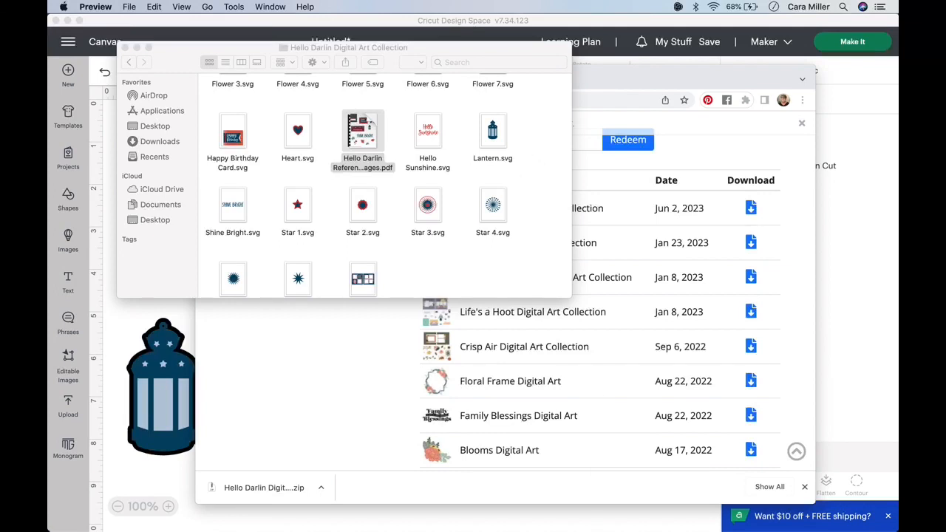
# Step: Switch to Cricut Design Space and start a new project, replacing the unsaved lantern project
pyautogui.click(643, 509)
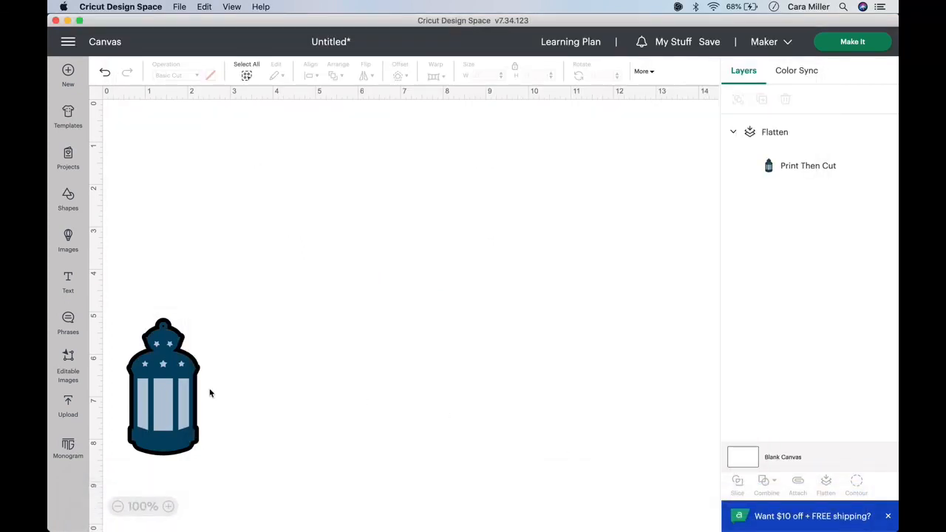
pyautogui.click(68, 72)
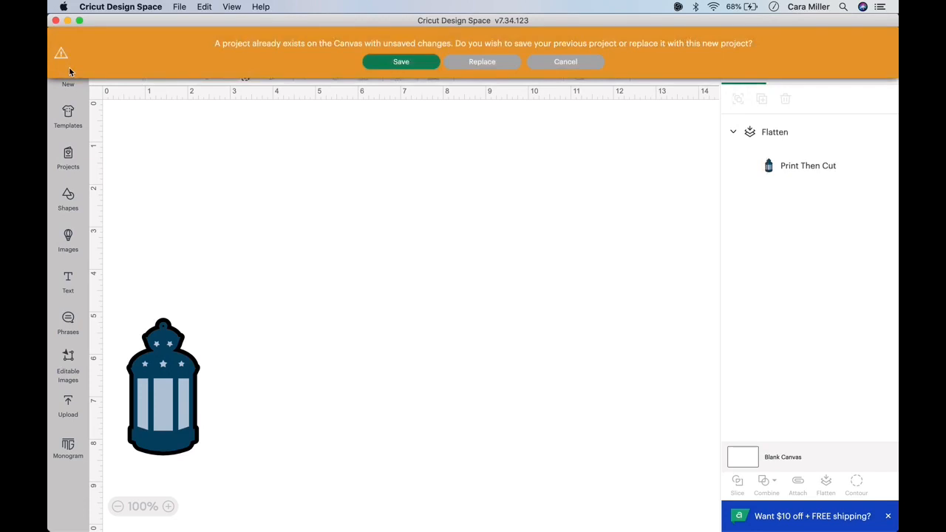
pyautogui.click(507, 64)
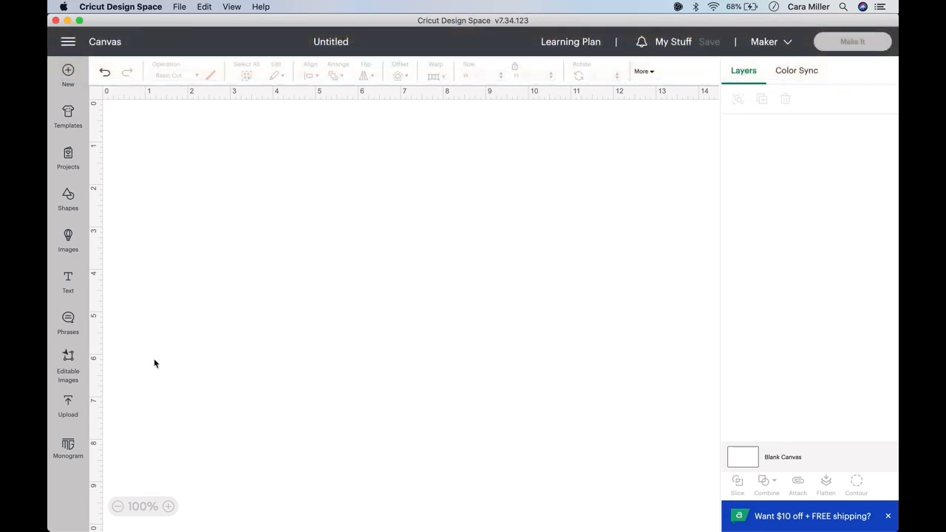
# Step: Delete the most recent Lantern image from the uploaded images
pyautogui.click(68, 406)
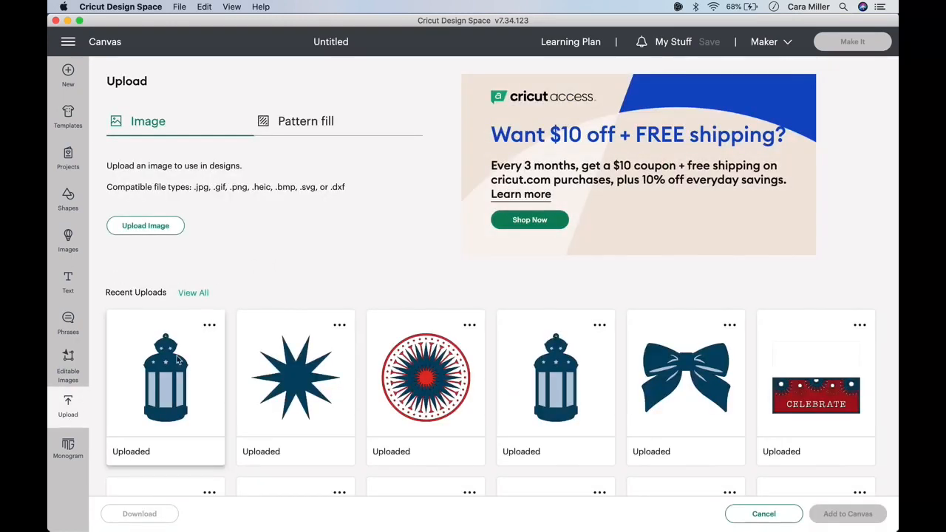
pyautogui.click(208, 327)
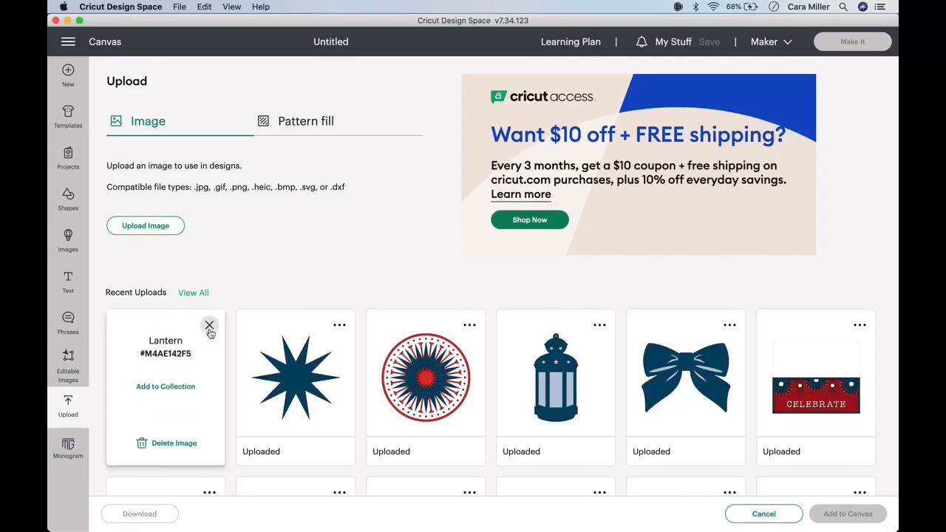
pyautogui.click(182, 445)
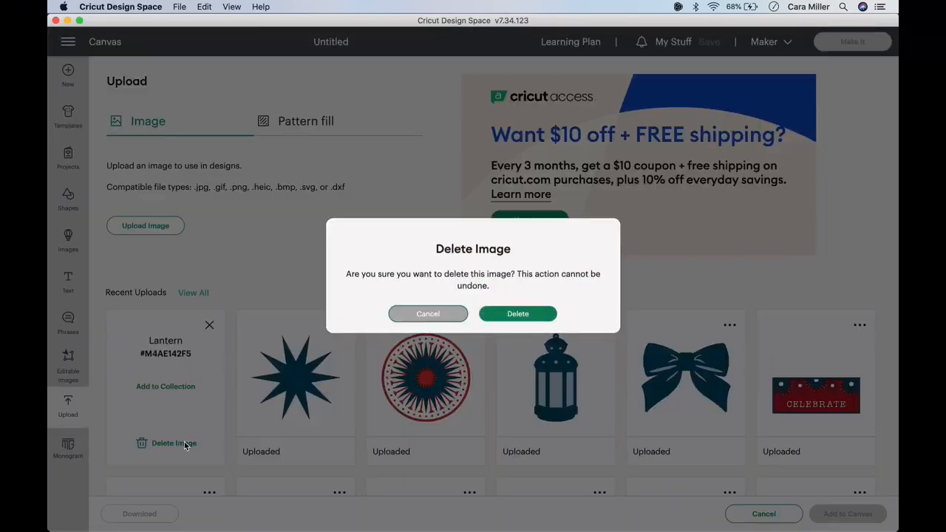
pyautogui.click(531, 317)
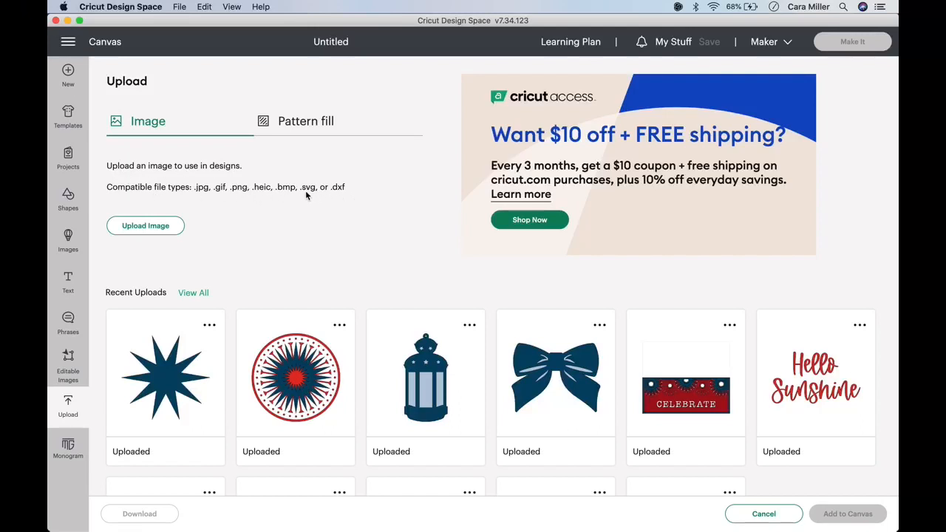
# Step: Choose Lantern.svg for a new image upload from the Hello Darlin Digital Art Collection folder inside Documents, Digital Art
pyautogui.click(177, 224)
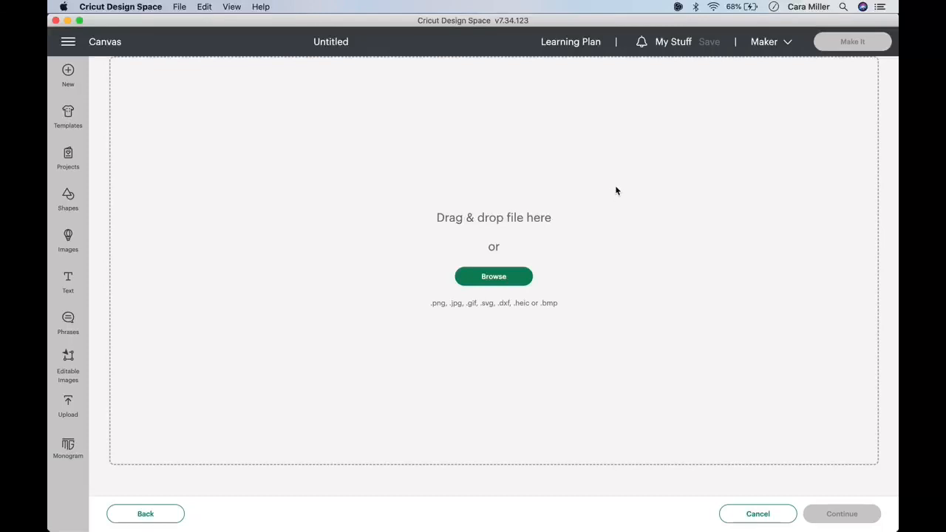
pyautogui.click(508, 278)
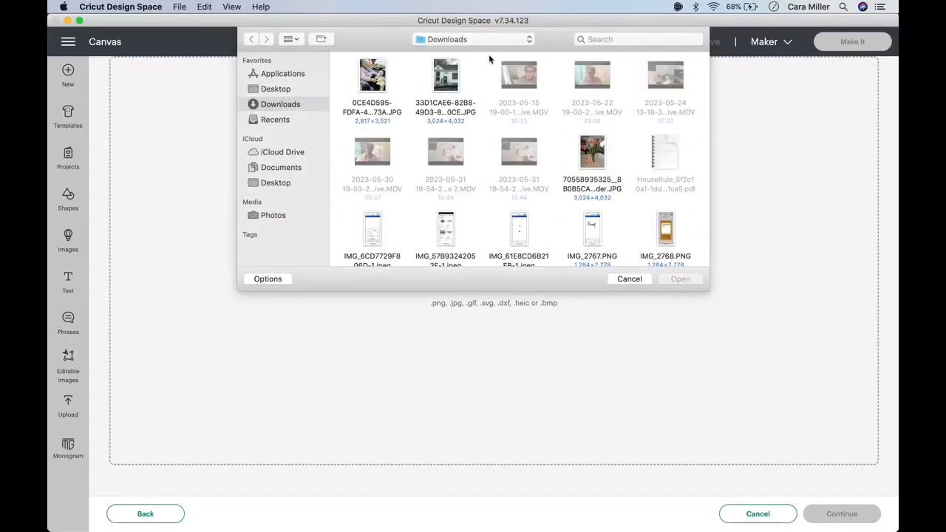
pyautogui.click(294, 167)
pyautogui.doubleClick(380, 77)
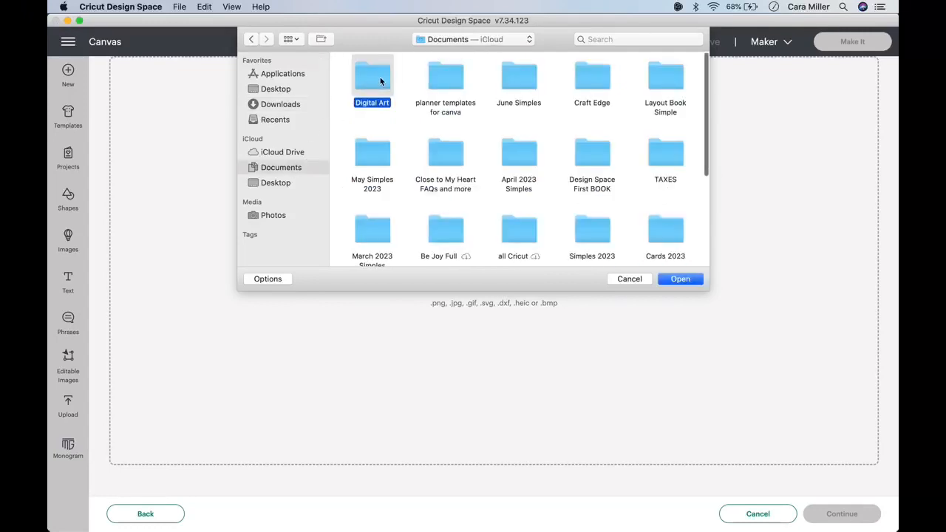
pyautogui.scroll(-1, 568, 183)
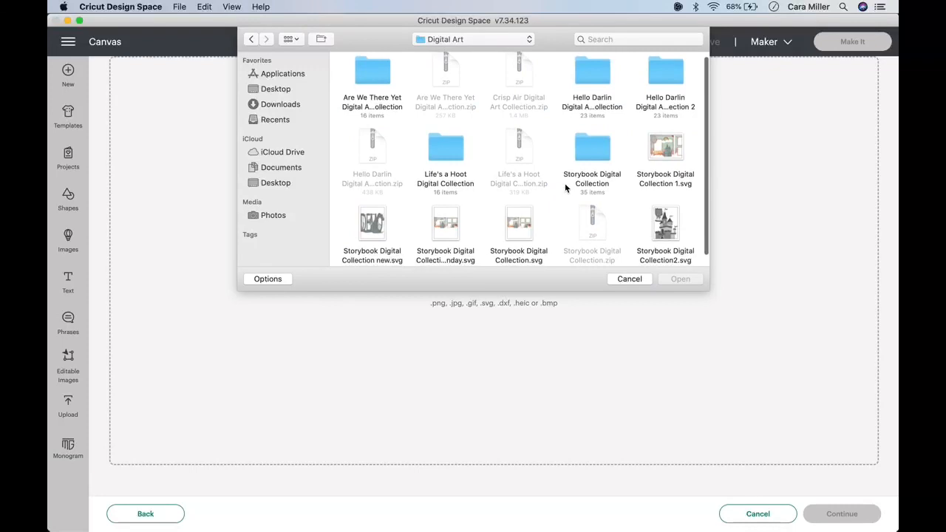
pyautogui.doubleClick(602, 81)
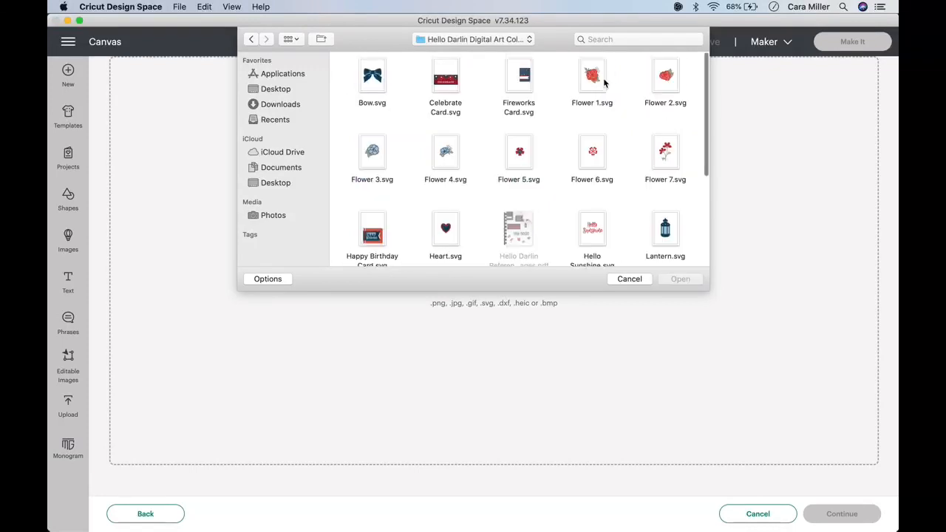
pyautogui.click(668, 229)
pyautogui.click(695, 281)
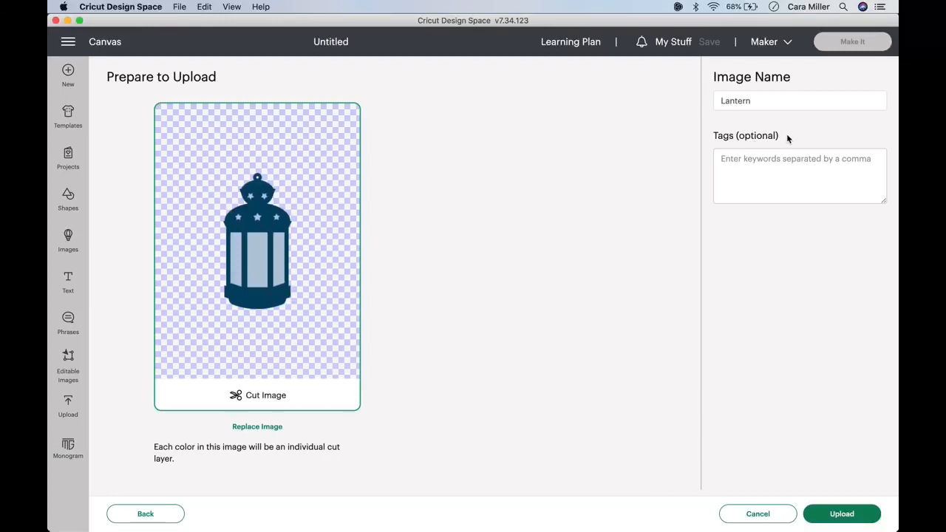
# Step: Tag the lantern image with "CTMH, Digital Art, Hello Darlin" and upload it
pyautogui.click(760, 167)
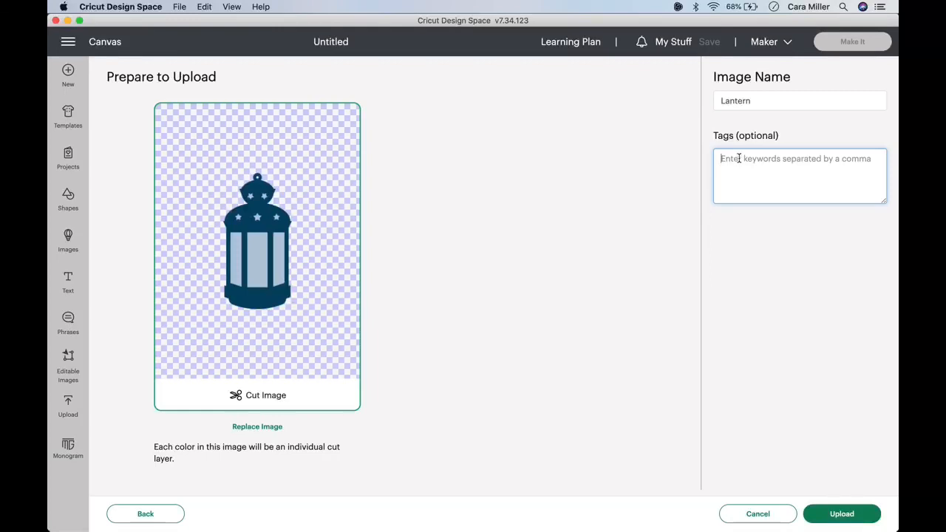
pyautogui.write('CTMH')
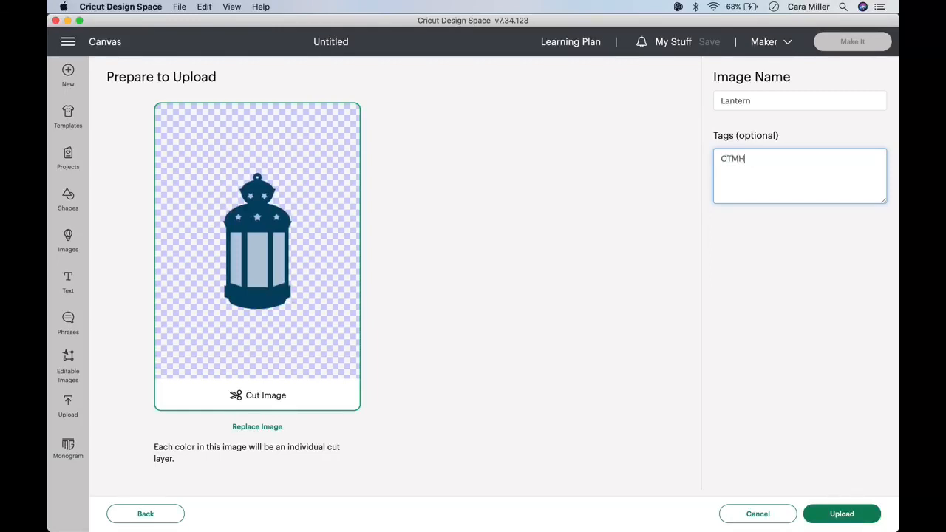
pyautogui.write(', Digital Art, Hello FDarlin')
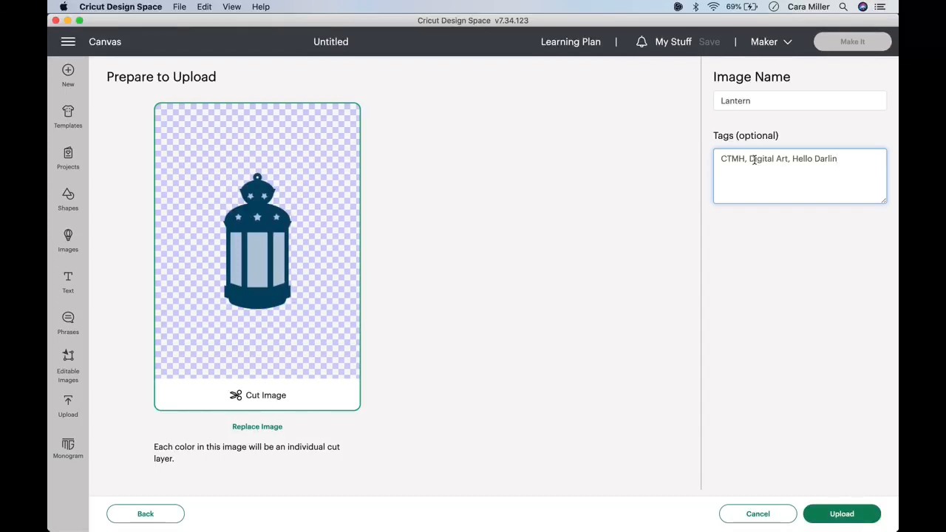
pyautogui.click(860, 522)
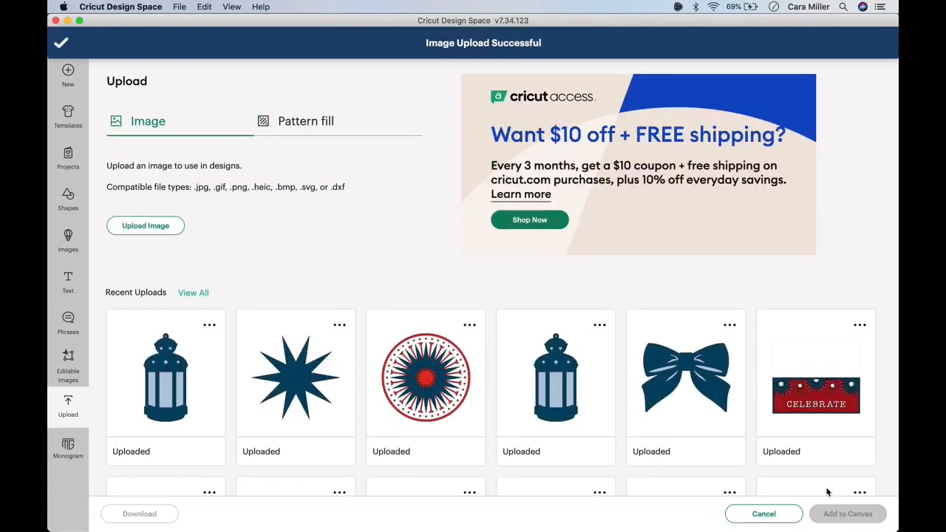
# Step: Add the newly uploaded lantern to the canvas and move it to the right, centred at about 6.5 in on the horizontal ruler
pyautogui.click(179, 379)
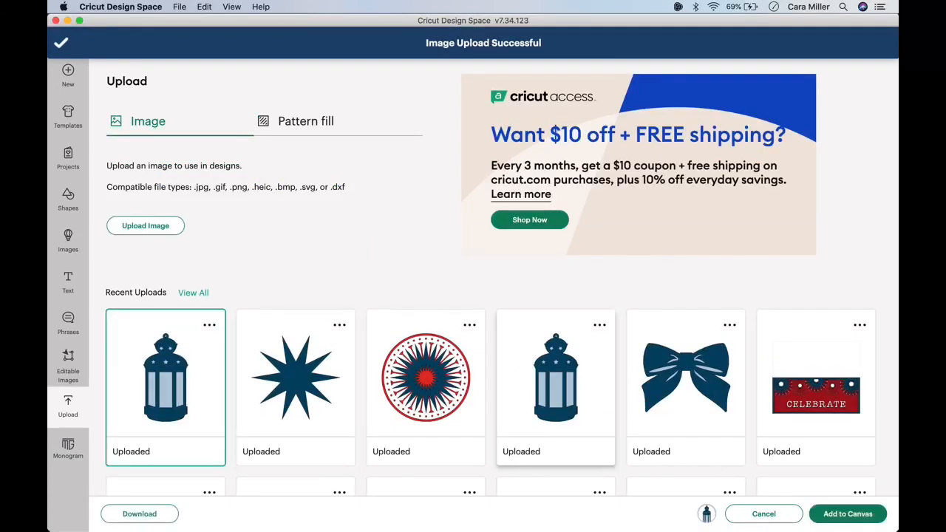
pyautogui.click(847, 514)
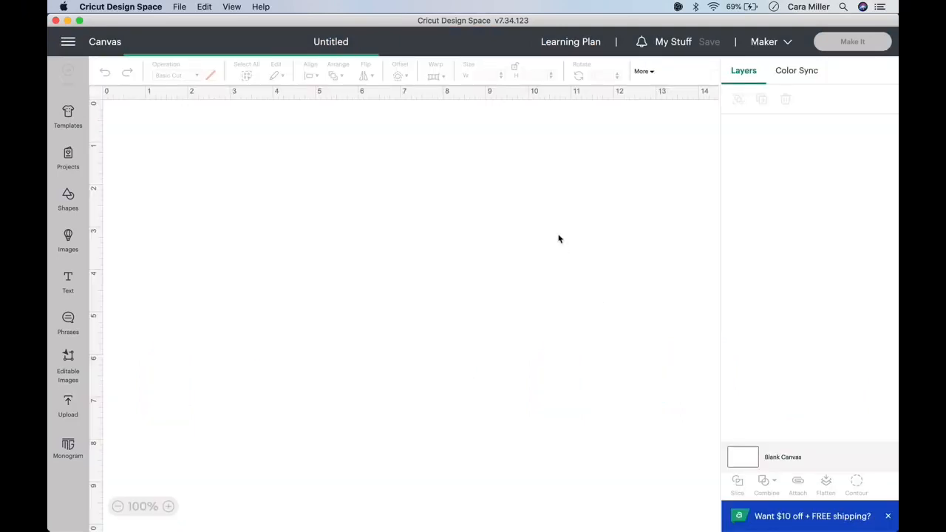
pyautogui.moveTo(195, 181); pyautogui.dragTo(376, 183)
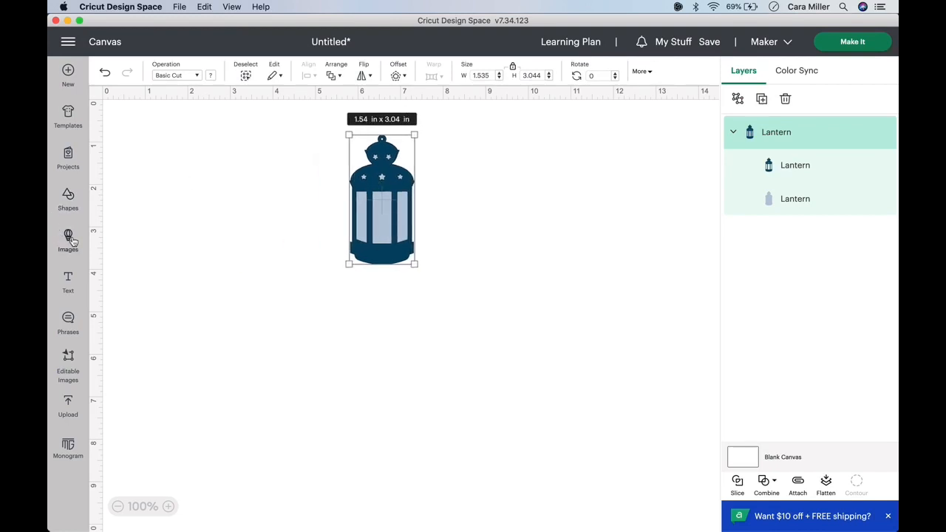
# Step: Ungroup the lantern image into its two separate layers
pyautogui.click(172, 248)
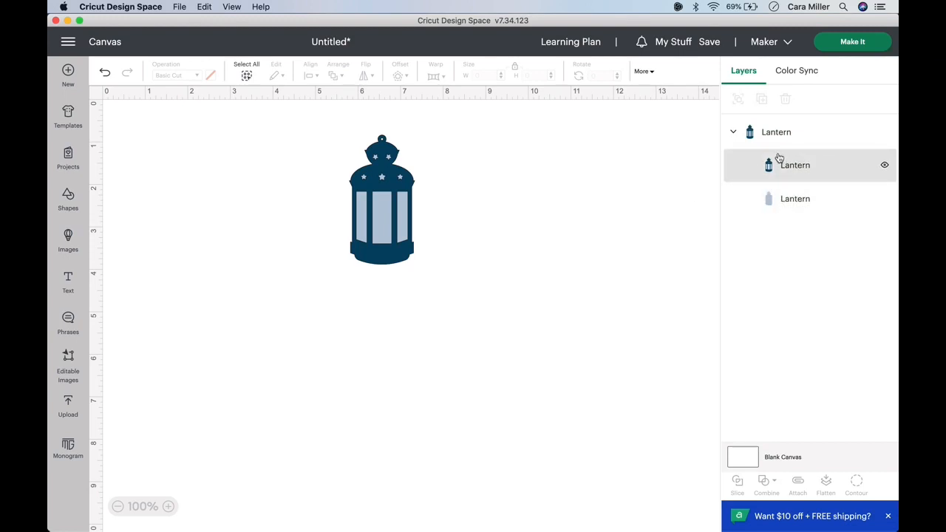
pyautogui.click(404, 185)
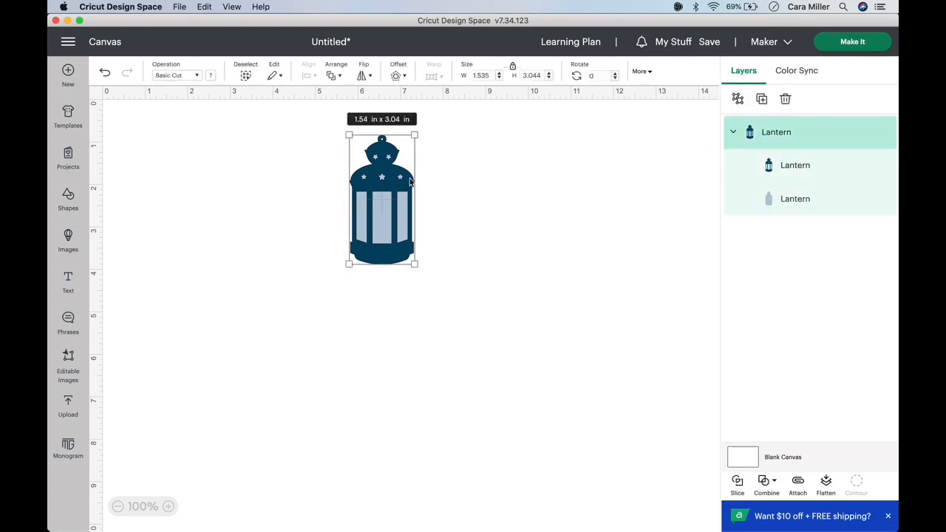
pyautogui.click(737, 98)
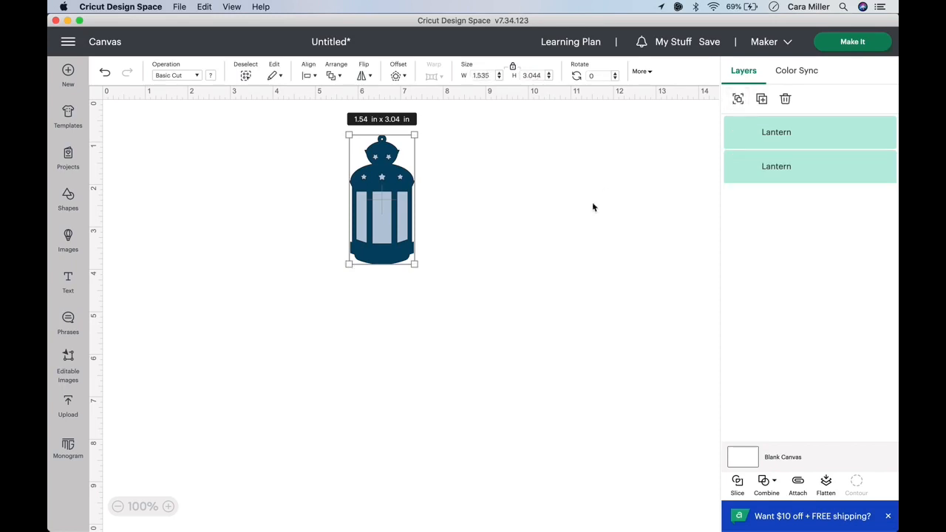
# Step: Move the whole lantern to about 10 in on the horizontal ruler, and pull the dark blue frame off its light blue backing
pyautogui.moveTo(396, 185); pyautogui.dragTo(542, 181)
pyautogui.click(417, 316)
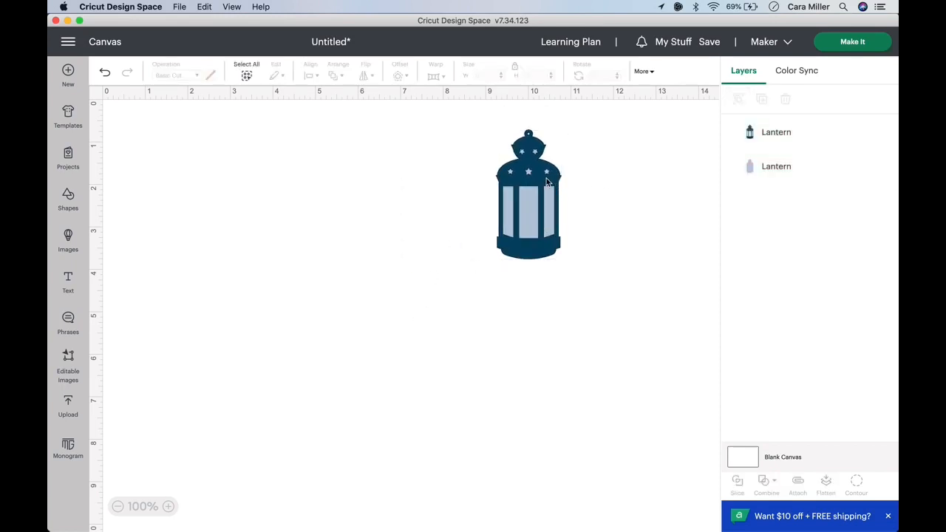
pyautogui.moveTo(521, 183); pyautogui.dragTo(391, 183)
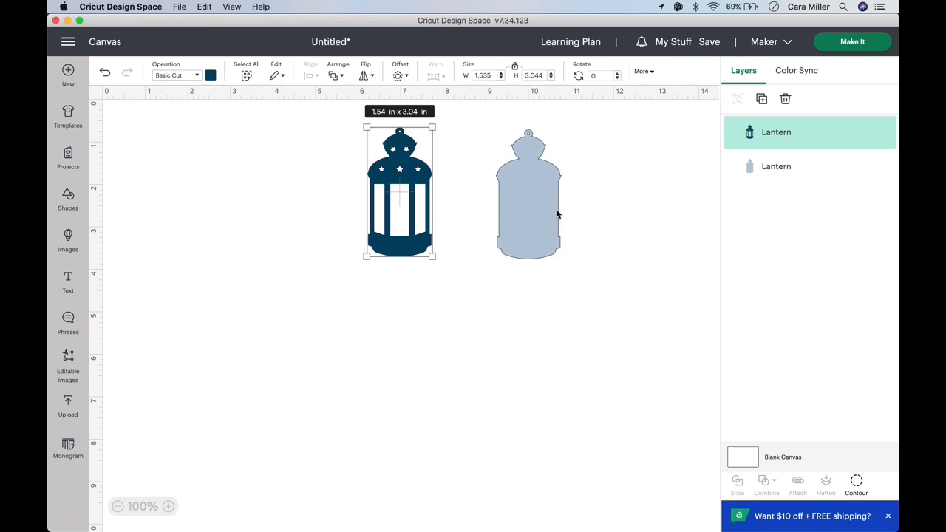
# Step: Preview both Basic Cut mats for the separated lantern layers and return to the canvas
pyautogui.click(859, 46)
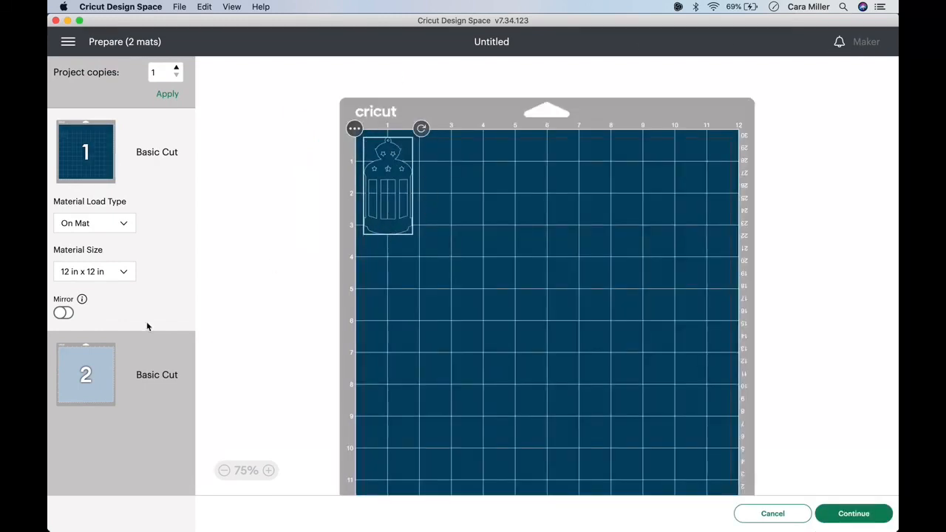
pyautogui.click(107, 393)
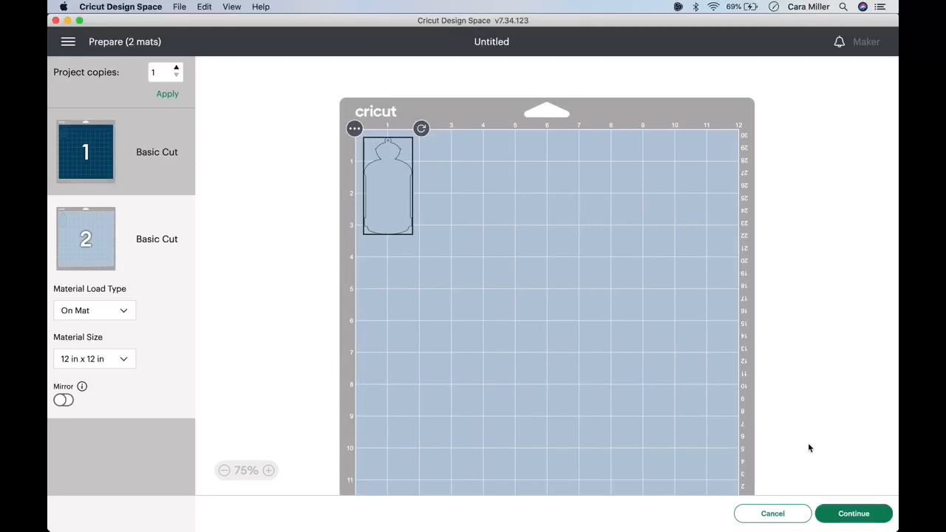
pyautogui.click(787, 514)
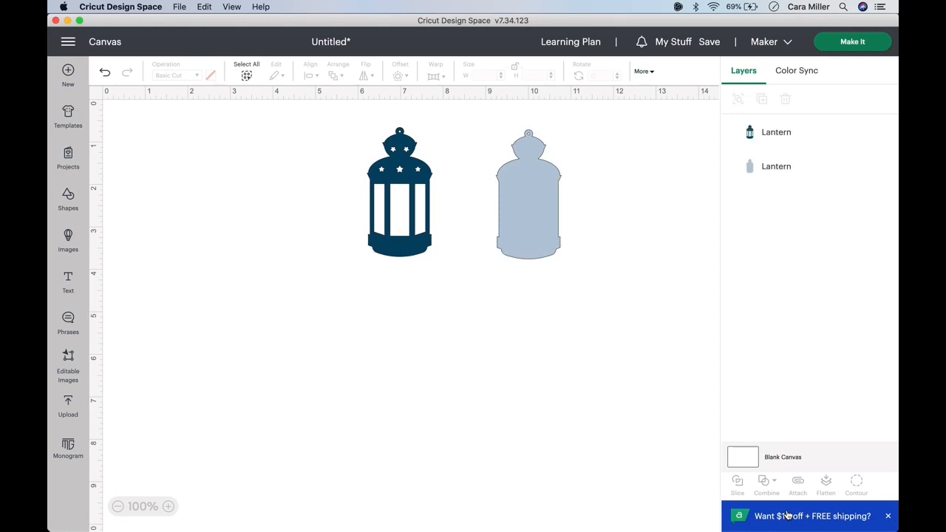
# Step: Undo the moves of the lantern layers back to their position before they were separated
pyautogui.click(540, 191)
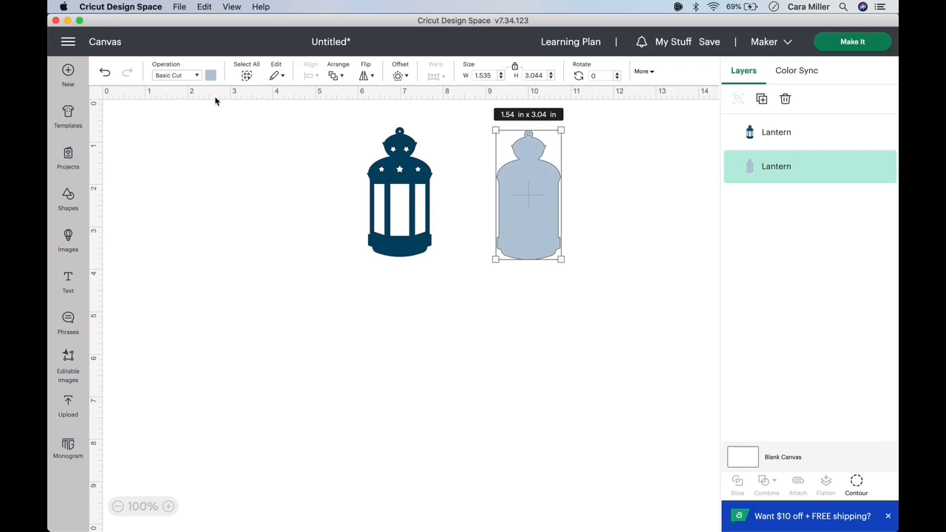
pyautogui.click(106, 74)
pyautogui.click(106, 74)
pyautogui.click(106, 73)
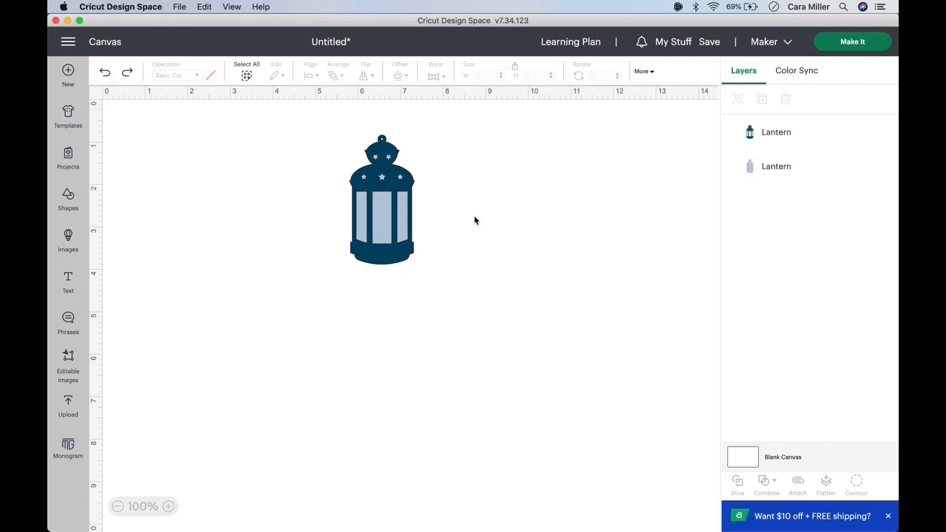
# Step: Select both lantern layers together and flatten them into one Print Then Cut image
pyautogui.click(395, 181)
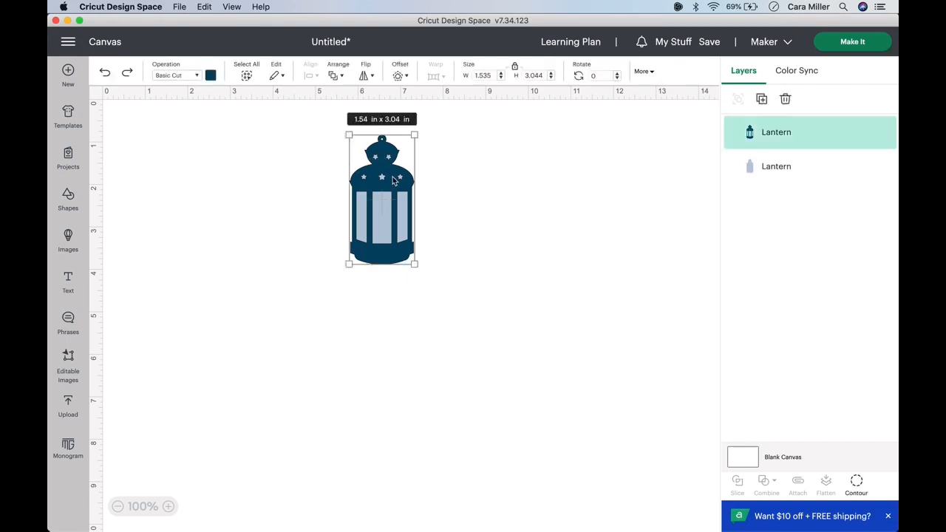
pyautogui.click(480, 254)
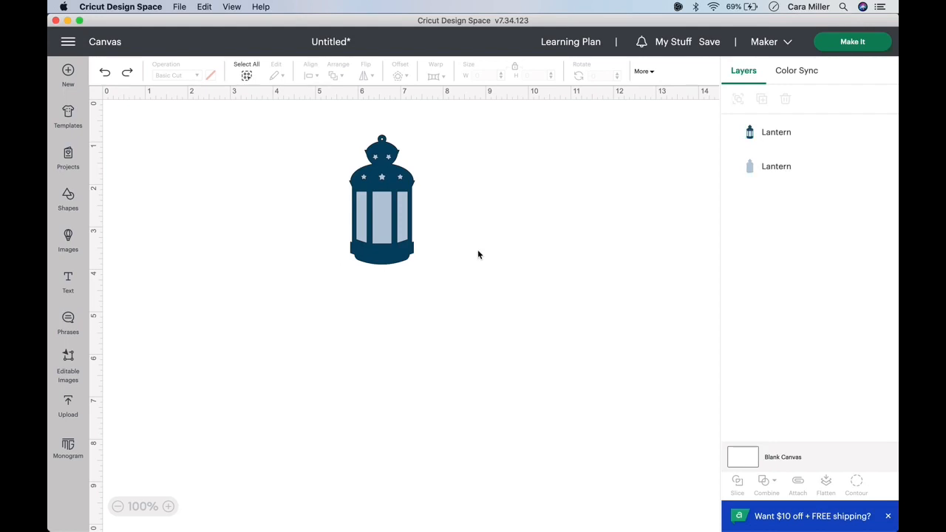
pyautogui.moveTo(447, 288); pyautogui.dragTo(313, 134)
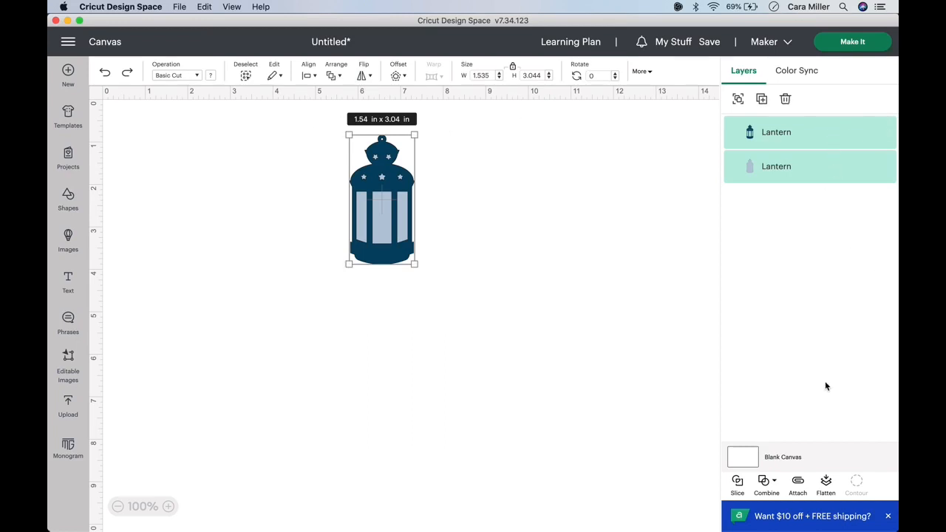
pyautogui.click(826, 484)
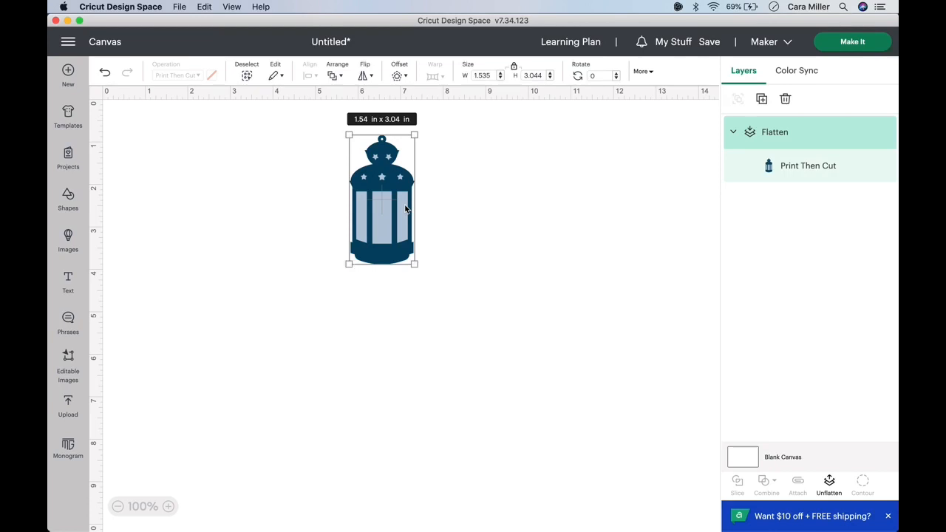
# Step: Insert a square shape, unlock its proportions, and size it to 4.25 in wide by 5.5 in high
pyautogui.click(68, 196)
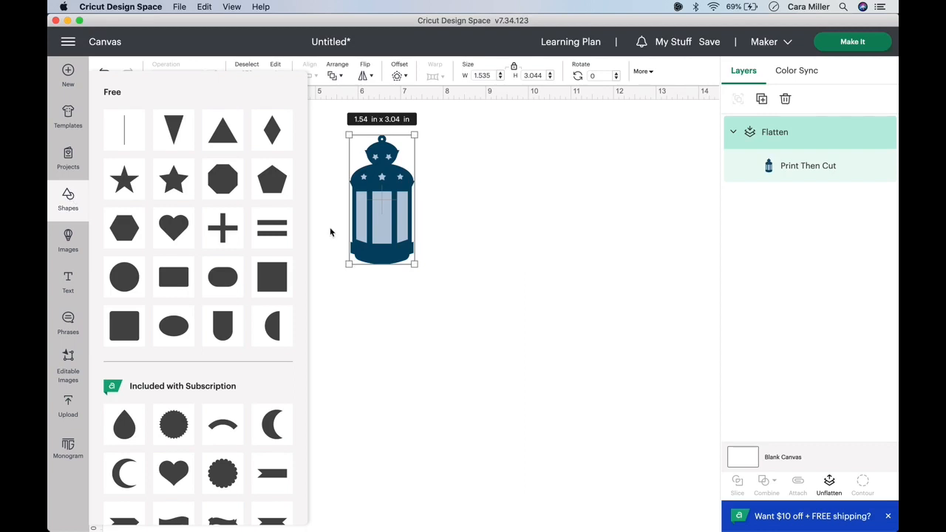
pyautogui.click(279, 288)
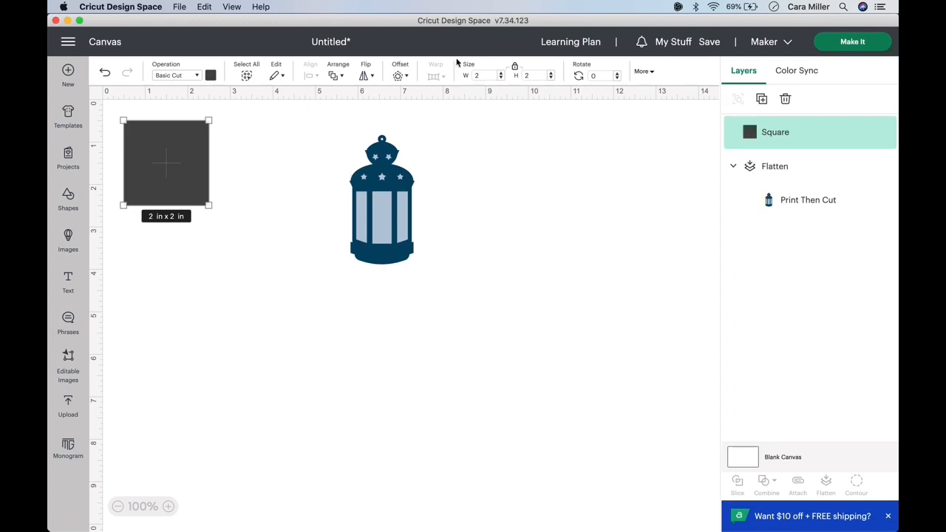
pyautogui.click(516, 68)
pyautogui.moveTo(487, 74); pyautogui.dragTo(465, 78)
pyautogui.write('4.25')
pyautogui.click(540, 75)
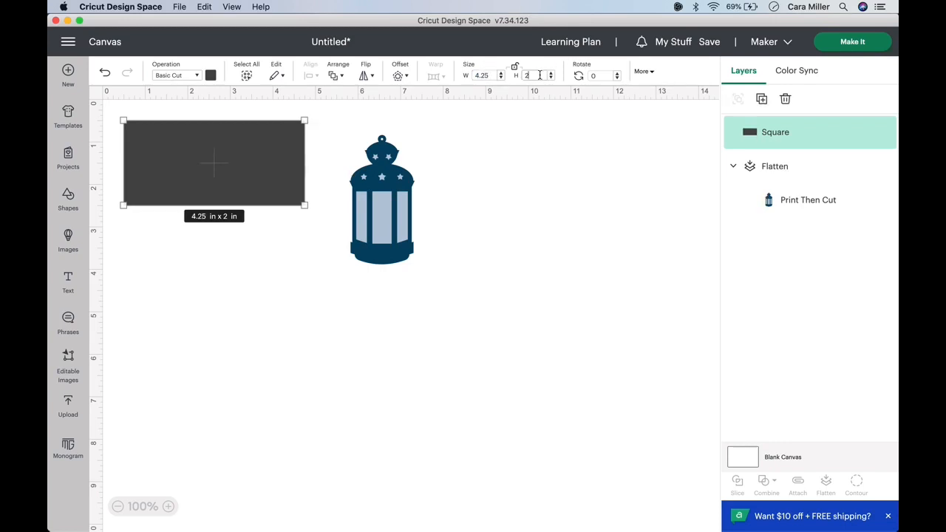
pyautogui.write('5.5')
pyautogui.press('Return')
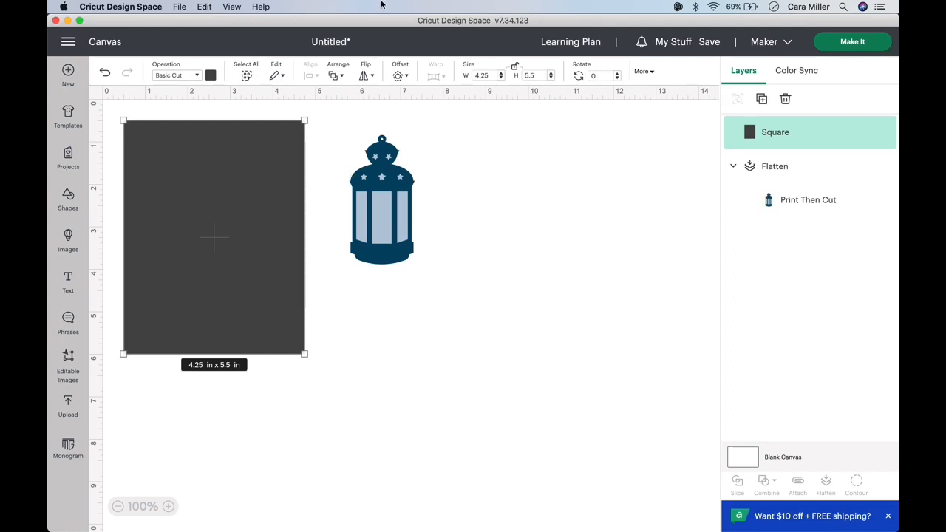
# Step: Colour the 4.25 x 5.5 in shape white and bring the flattened lantern in front of it
pyautogui.click(211, 75)
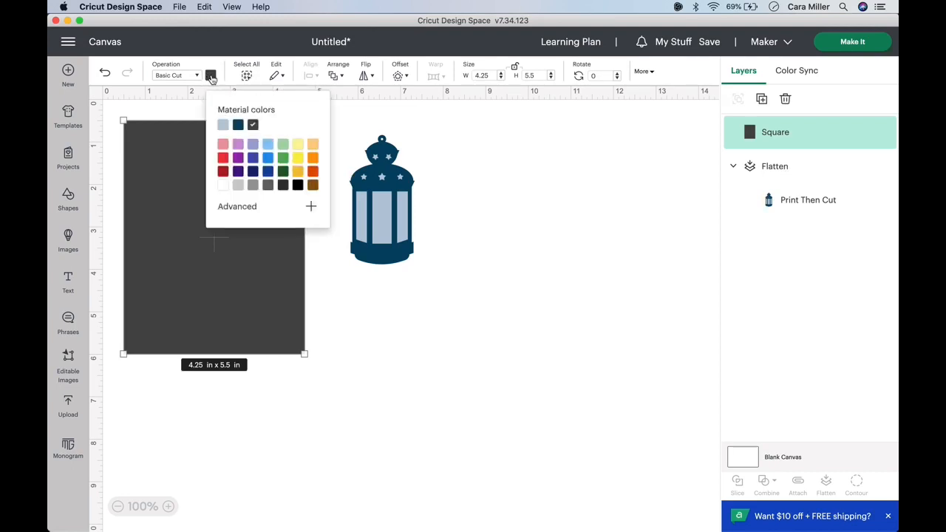
pyautogui.click(226, 186)
pyautogui.moveTo(382, 187); pyautogui.dragTo(368, 204)
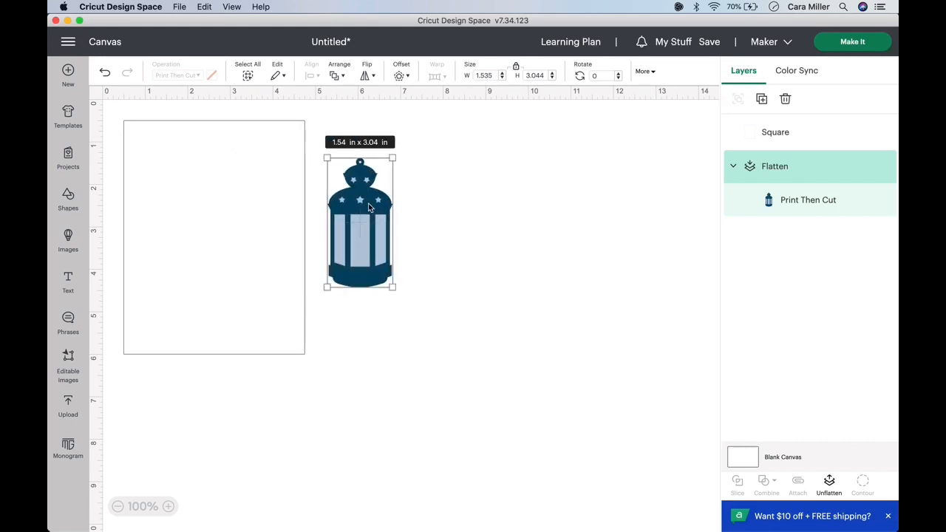
pyautogui.click(337, 77)
pyautogui.click(352, 96)
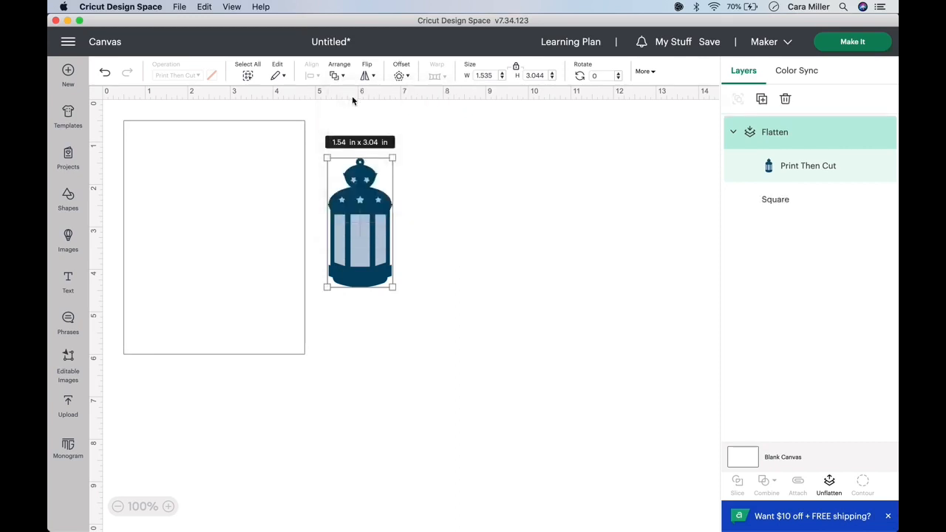
# Step: Place the lantern on the white rectangle, enlarge it to about 2.22 x 4.39 in, and centre it there
pyautogui.moveTo(364, 211); pyautogui.dragTo(208, 212)
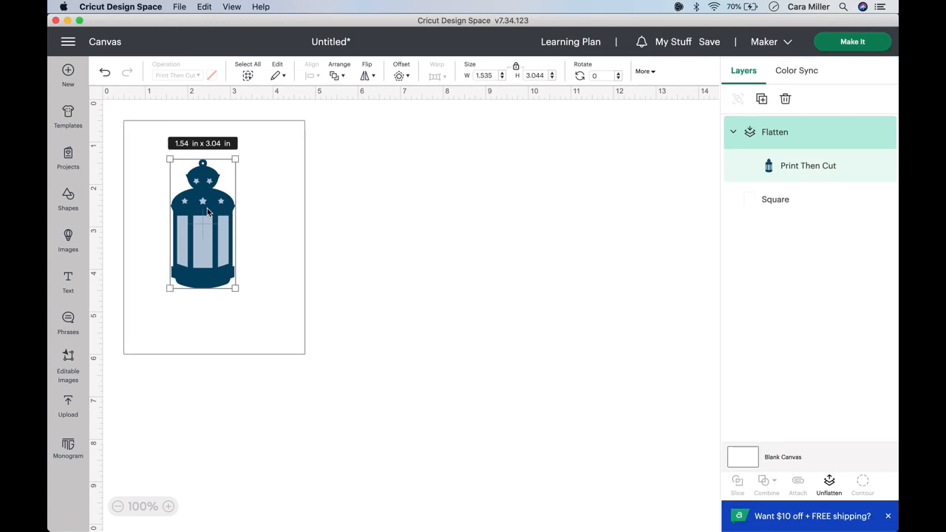
pyautogui.moveTo(235, 287); pyautogui.dragTo(267, 318)
pyautogui.moveTo(229, 275); pyautogui.dragTo(227, 262)
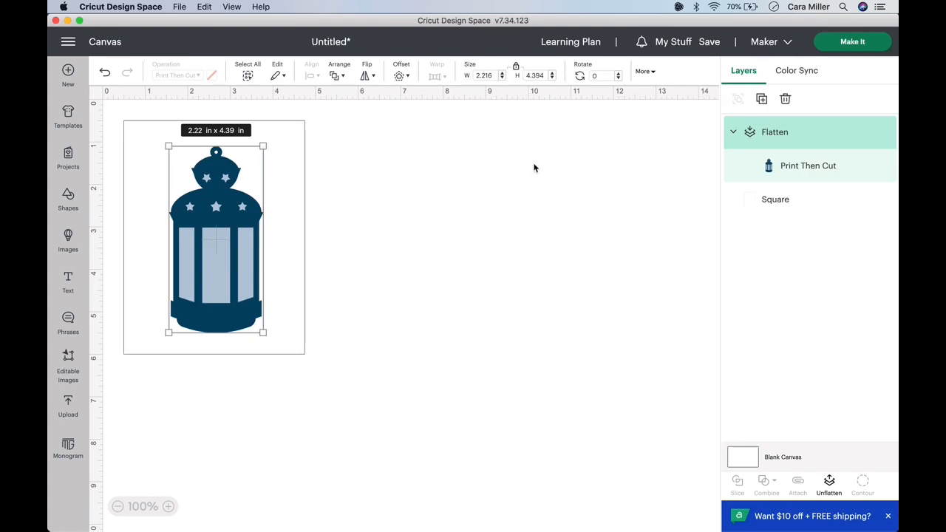
# Step: Hide the Square layer and open the mat preview for the flattened lantern
pyautogui.click(850, 201)
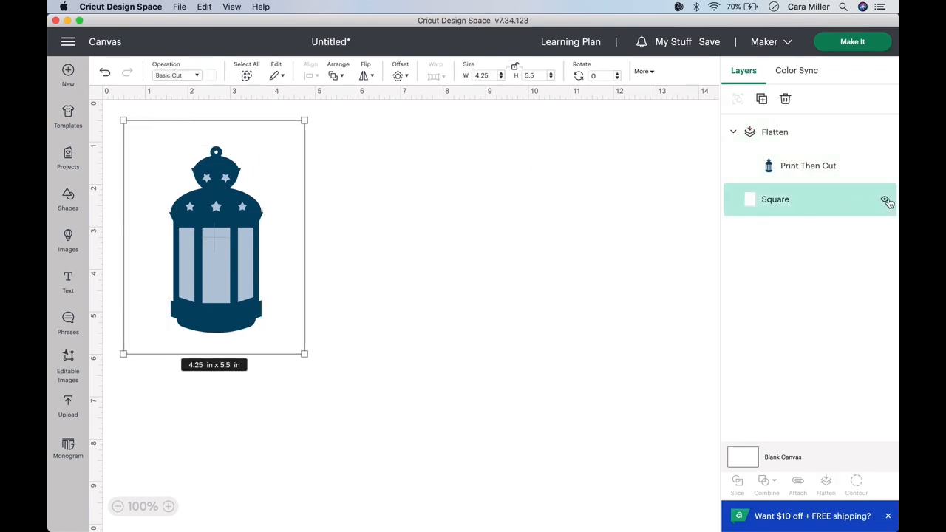
pyautogui.click(885, 201)
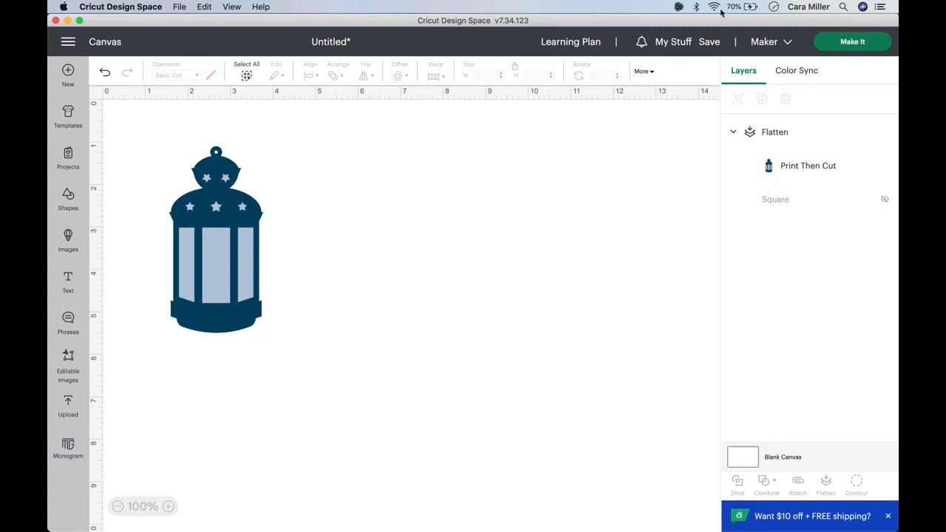
pyautogui.click(853, 42)
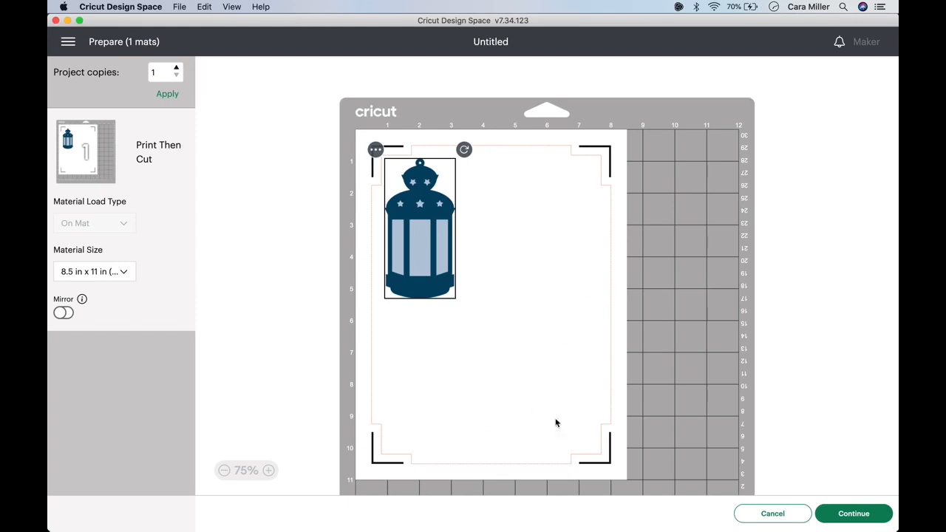
# Step: Set the project copies to 4 and apply them to the Print Then Cut mat
pyautogui.click(177, 68)
pyautogui.click(177, 68)
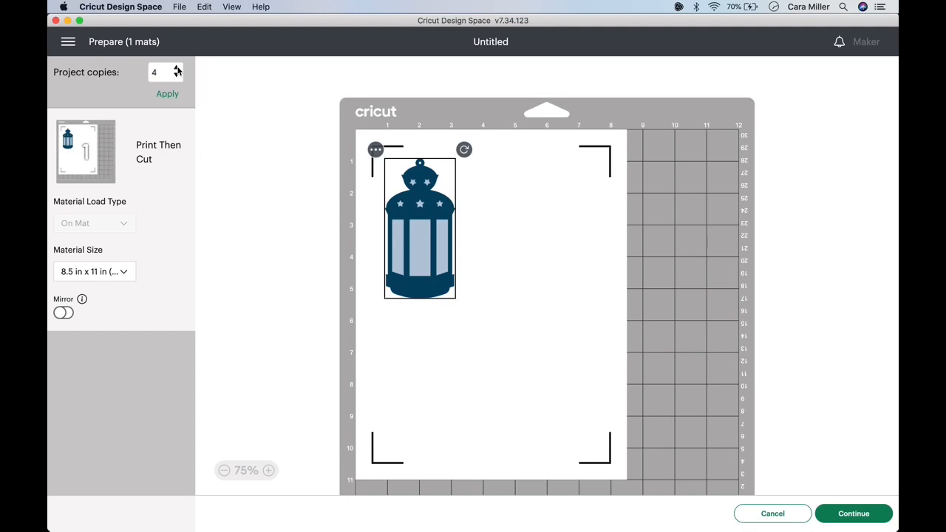
pyautogui.click(168, 94)
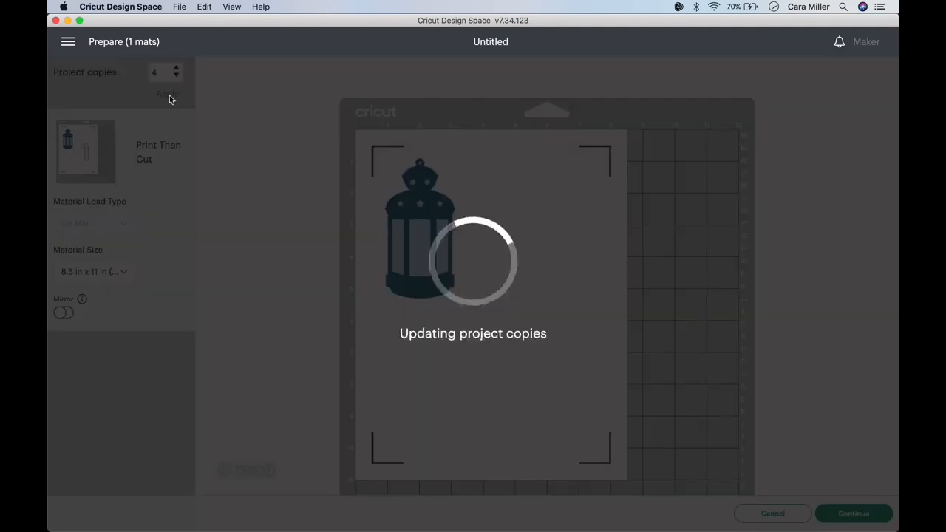
pyautogui.click(167, 95)
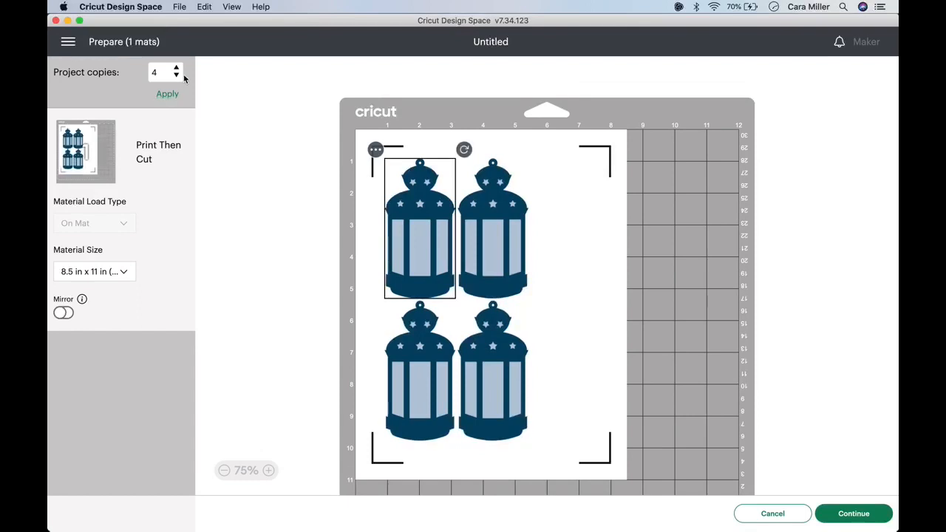
# Step: Try 5 project copies on the mats and restore the count to 4
pyautogui.click(177, 68)
pyautogui.click(167, 95)
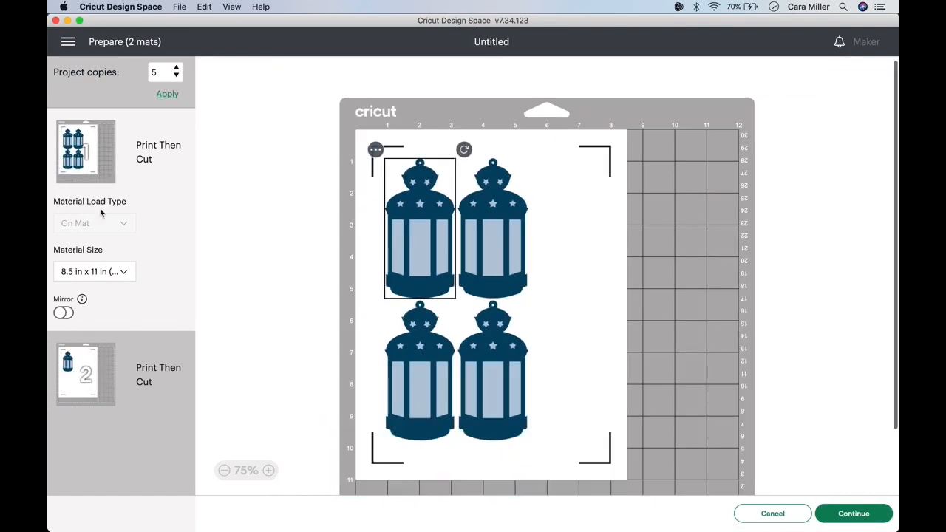
pyautogui.click(176, 76)
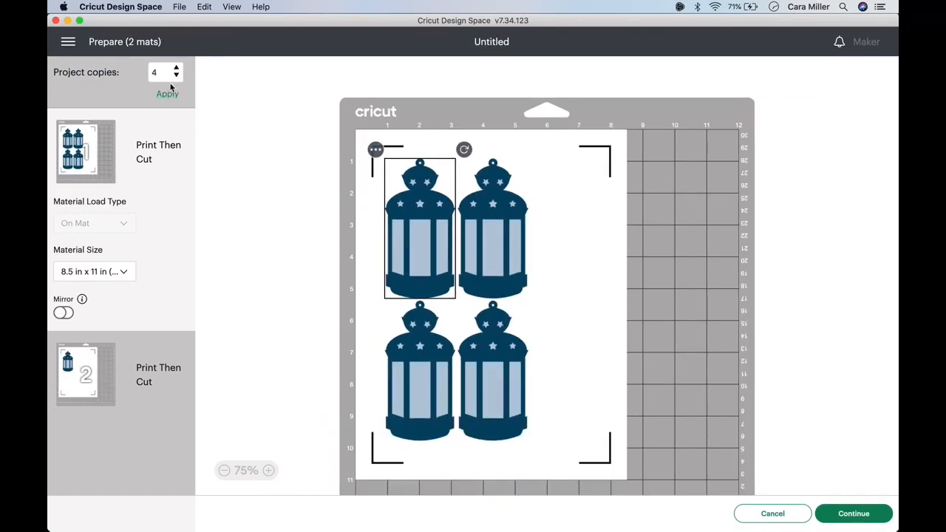
pyautogui.click(168, 95)
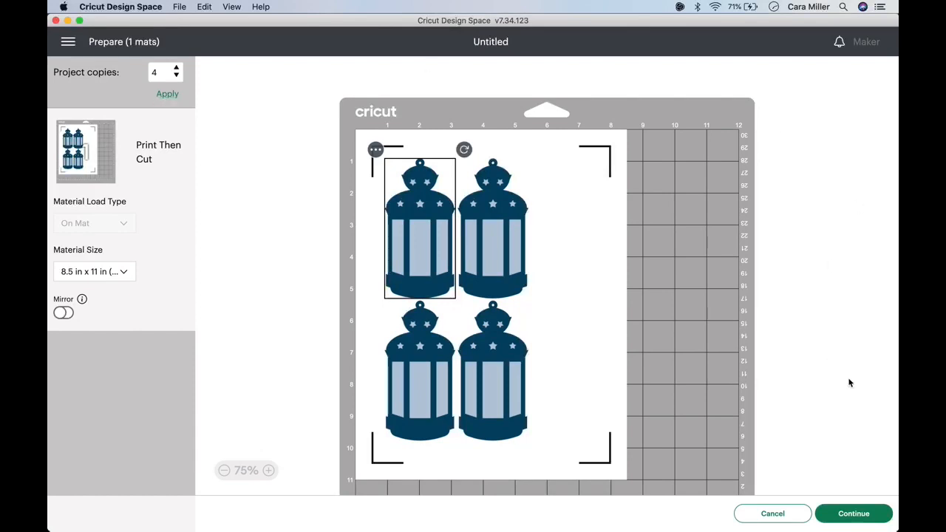
# Step: Continue to the print and cut stage with the four lanterns, and cancel the cut to return to mat preparation
pyautogui.click(879, 522)
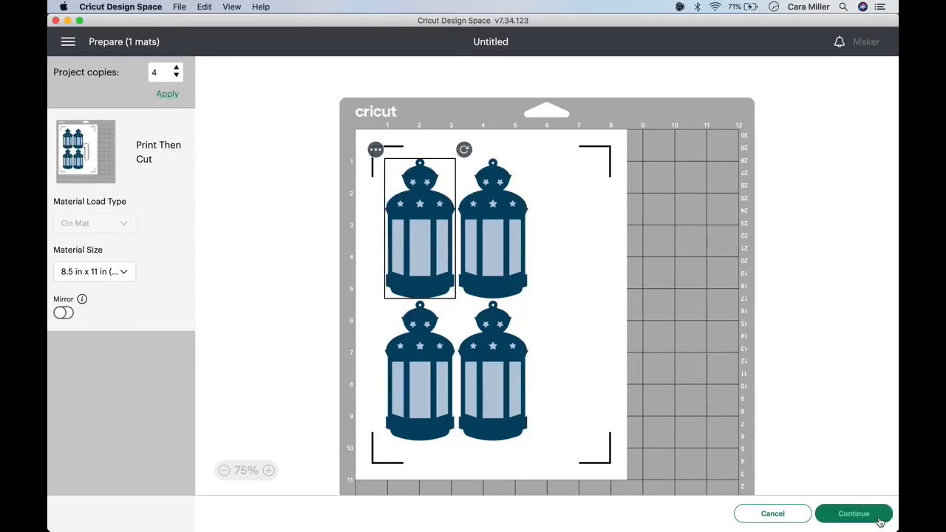
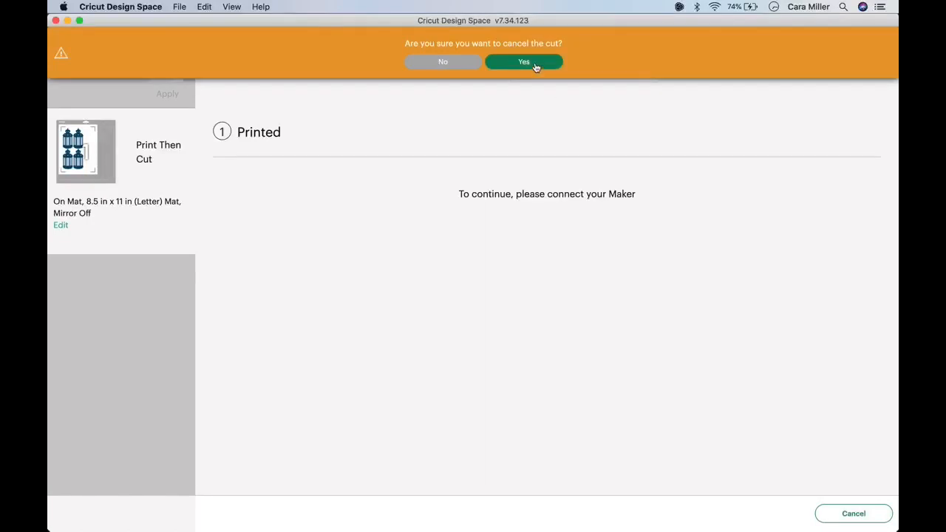
pyautogui.click(536, 66)
pyautogui.click(694, 320)
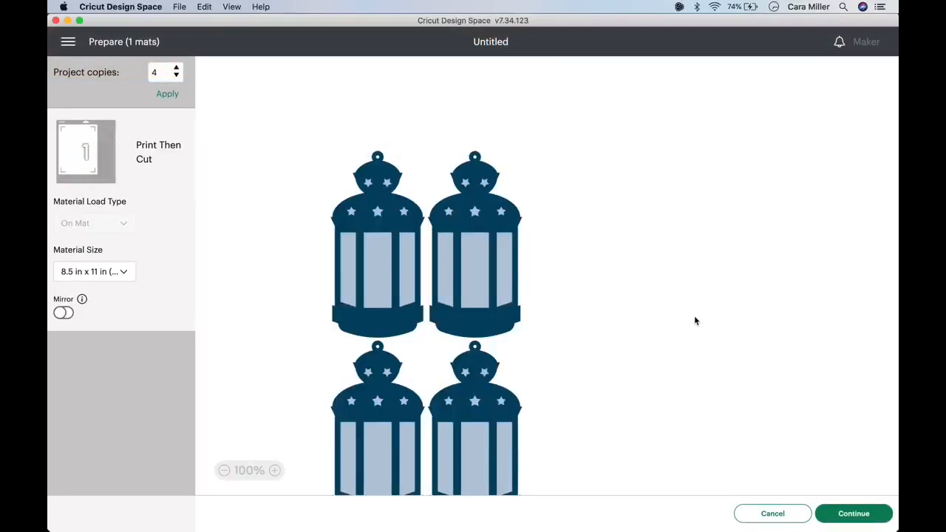
# Step: Leave the mat preparation and clear the canvas by deleting the flattened lantern and the hidden Square
pyautogui.click(772, 513)
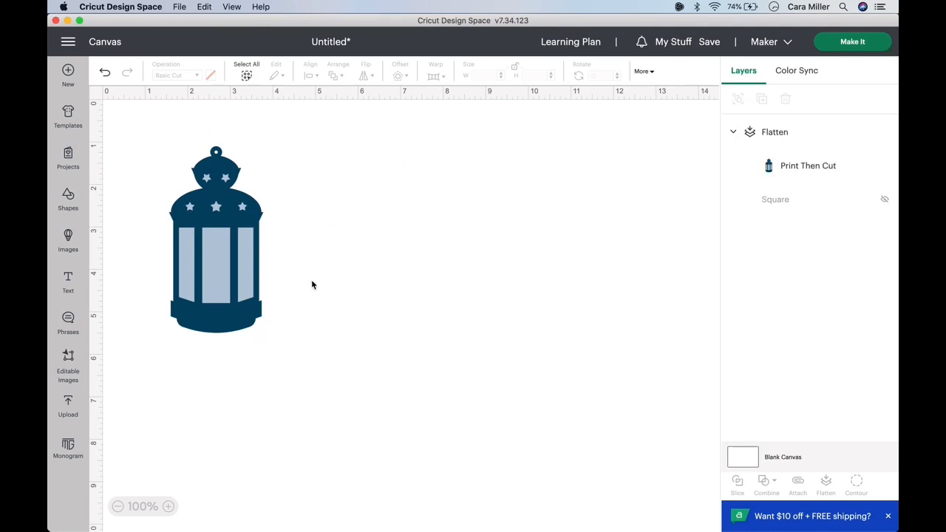
pyautogui.moveTo(331, 355); pyautogui.dragTo(129, 132)
pyautogui.press('Delete')
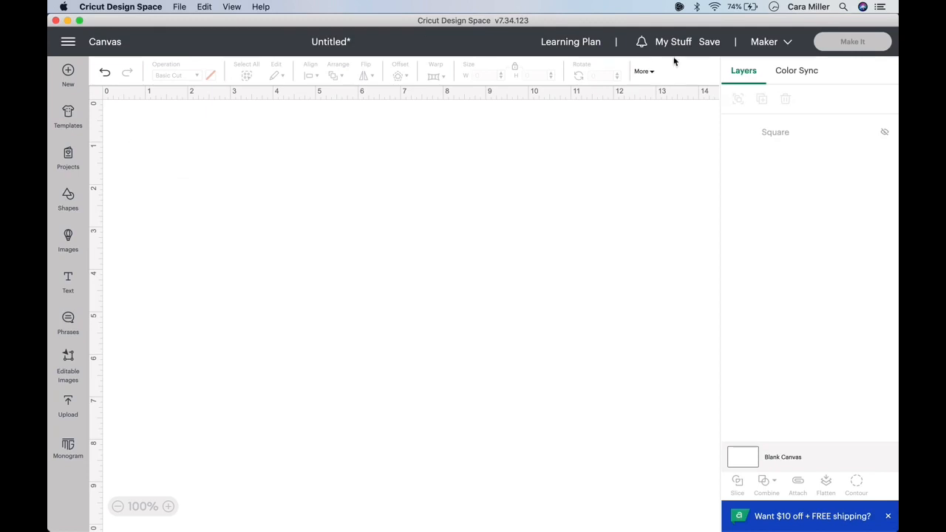
pyautogui.click(886, 133)
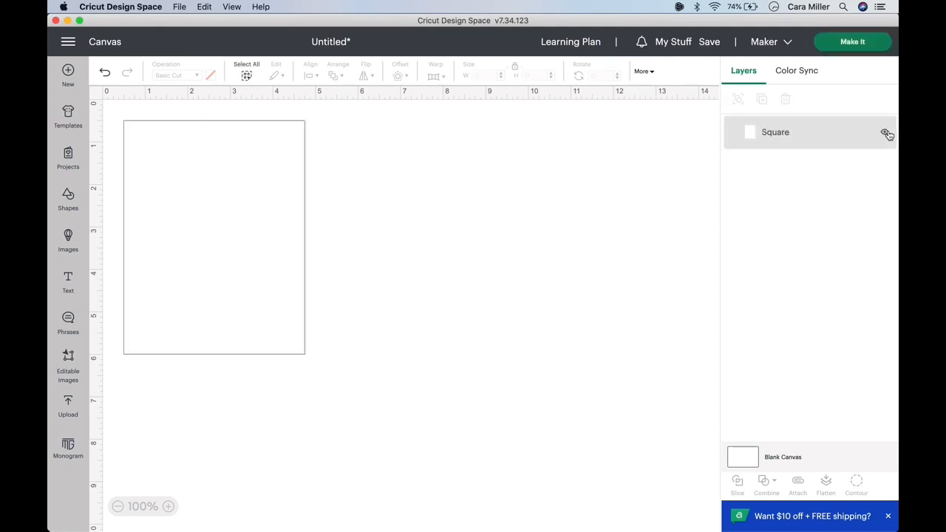
pyautogui.click(260, 192)
pyautogui.press('Delete')
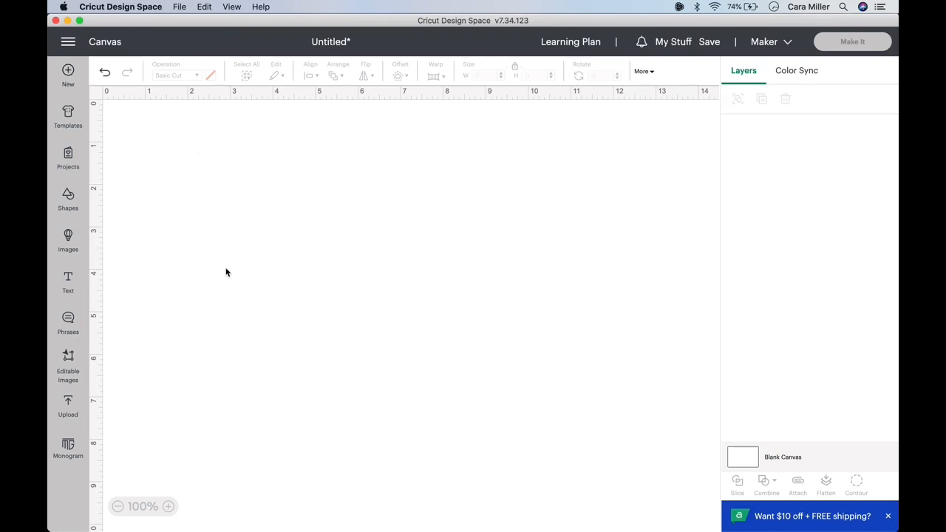
# Step: Add the uploaded navy bow image to the empty canvas
pyautogui.click(68, 402)
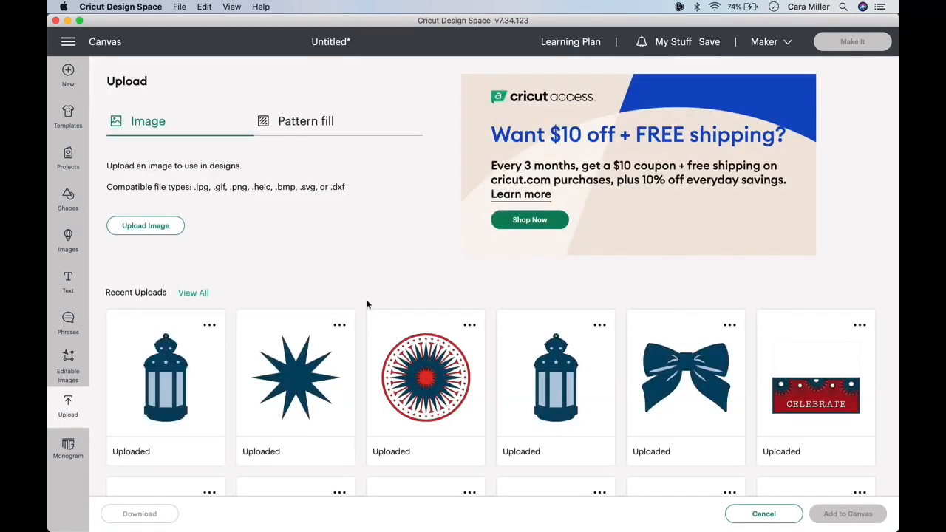
pyautogui.click(684, 368)
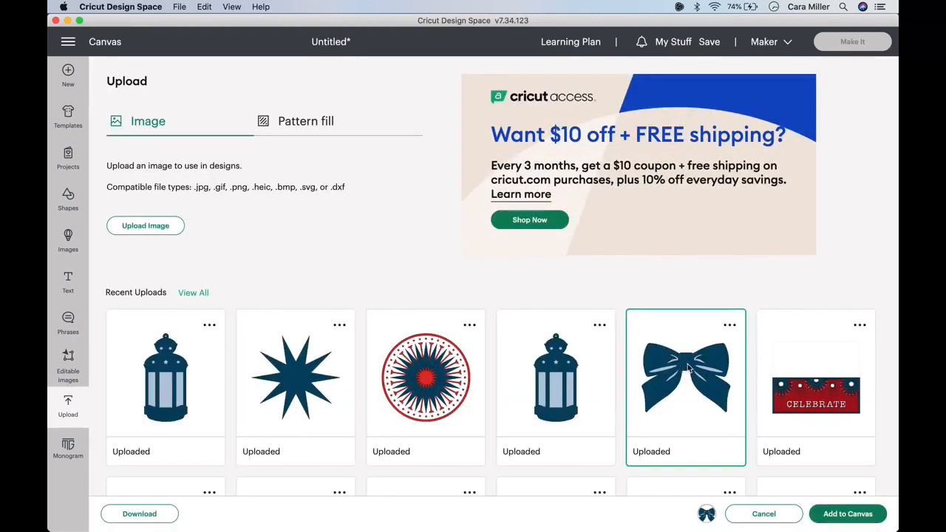
pyautogui.click(874, 519)
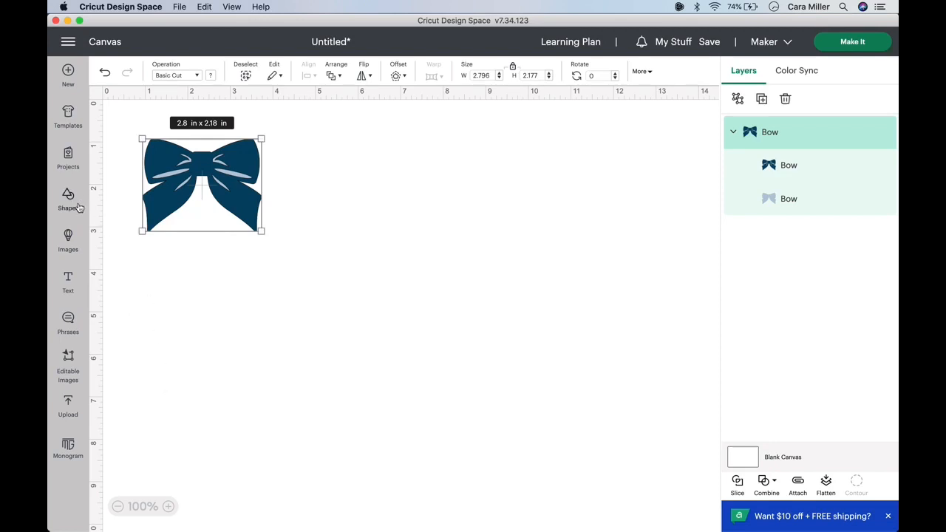
# Step: Search the Cricut image library for "tag" and look through the results for a suitable tag shape
pyautogui.click(68, 238)
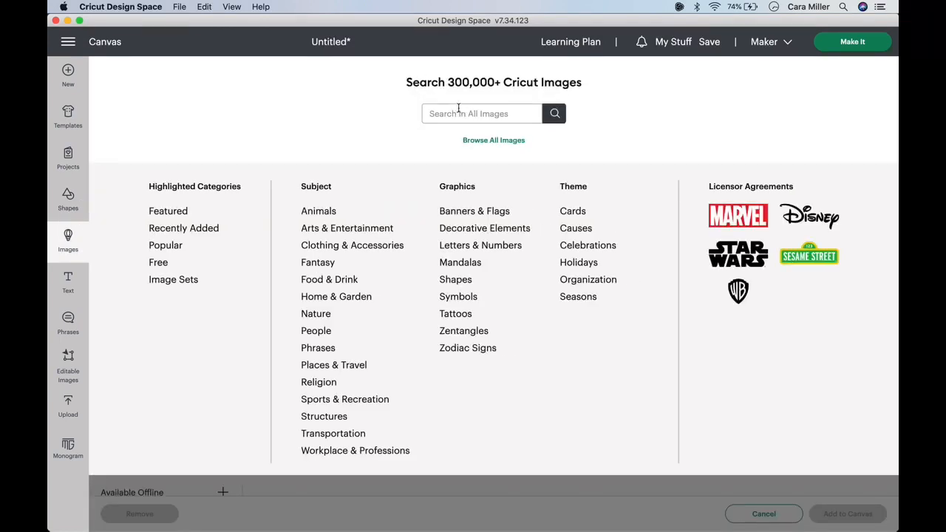
pyautogui.write('tag')
pyautogui.press('Return')
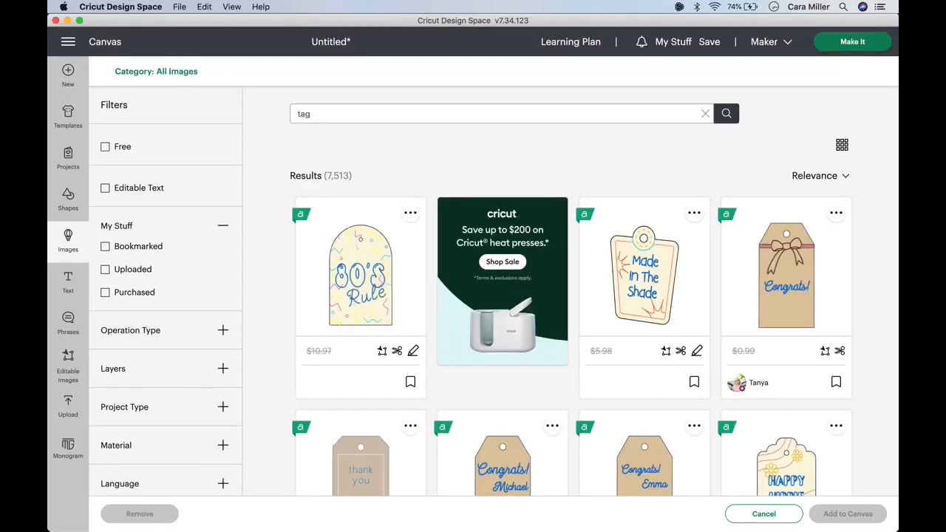
pyautogui.scroll(-5, 627, 287)
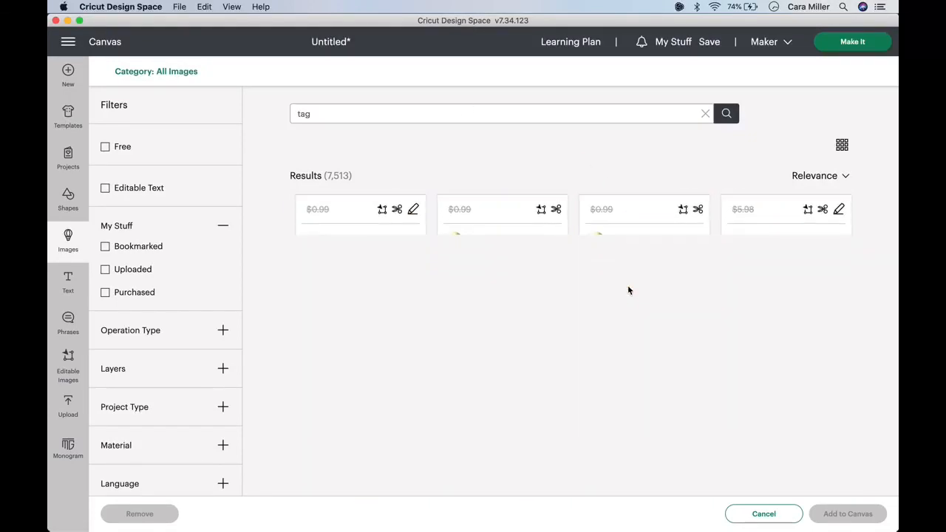
pyautogui.scroll(-5, 628, 289)
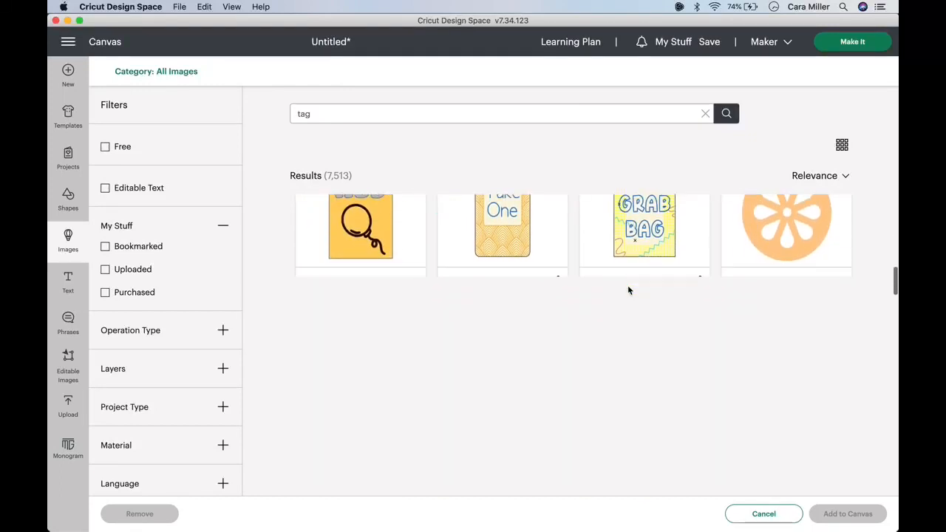
pyautogui.scroll(-3, 628, 291)
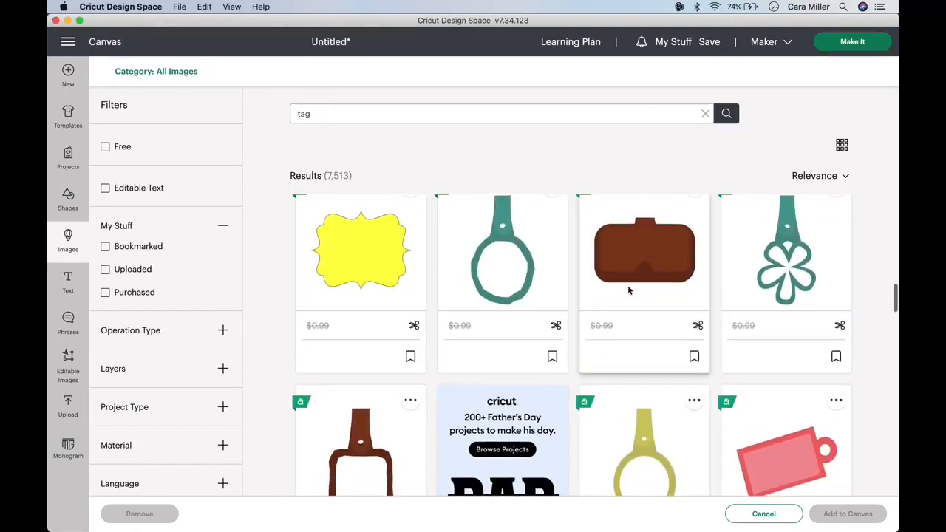
pyautogui.scroll(-3, 628, 290)
pyautogui.scroll(-5, 628, 291)
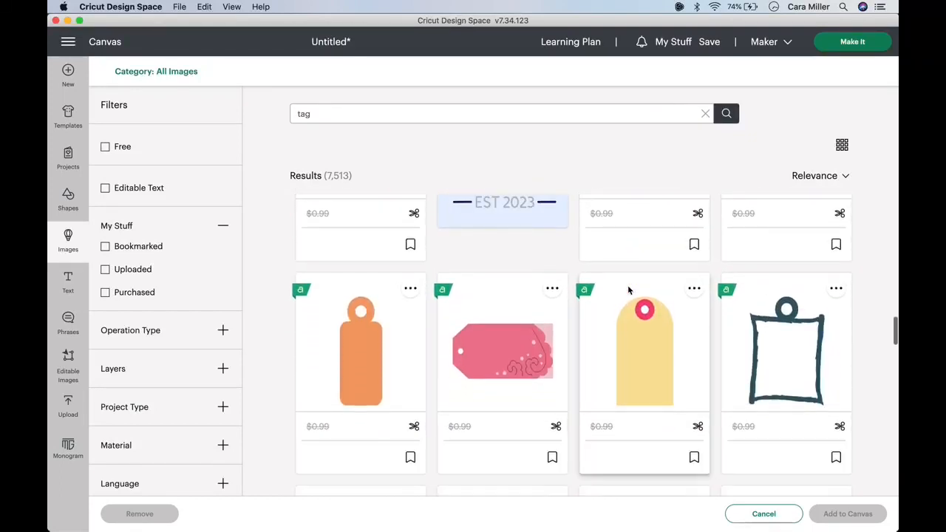
pyautogui.scroll(-6, 628, 290)
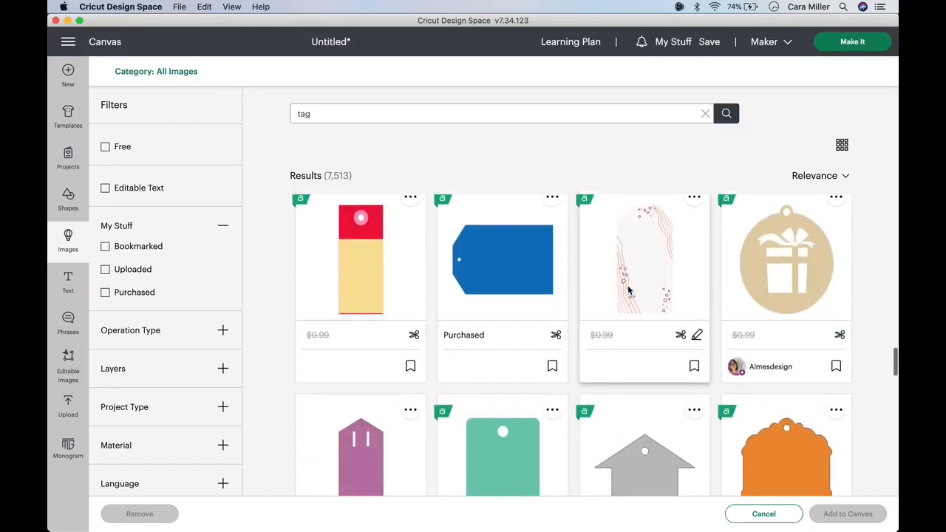
pyautogui.scroll(-5, 627, 289)
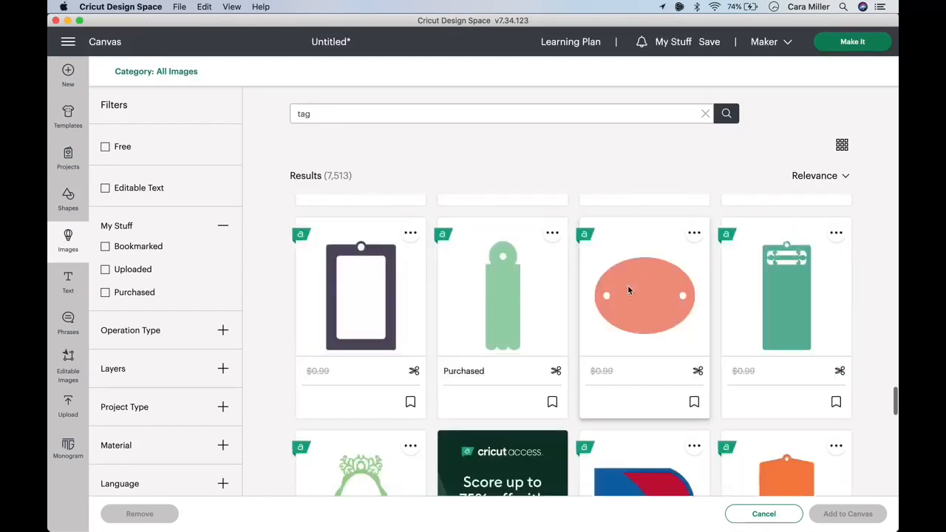
pyautogui.scroll(-6, 627, 290)
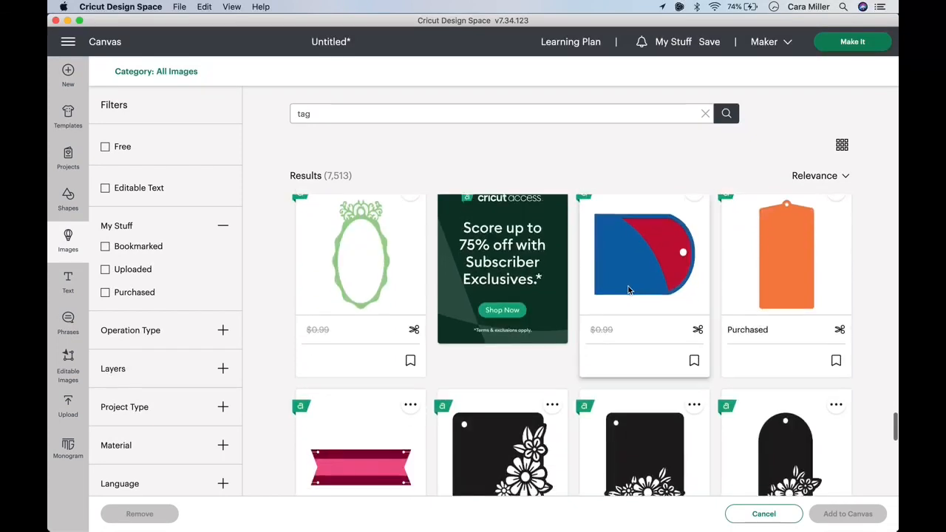
pyautogui.scroll(-7, 628, 290)
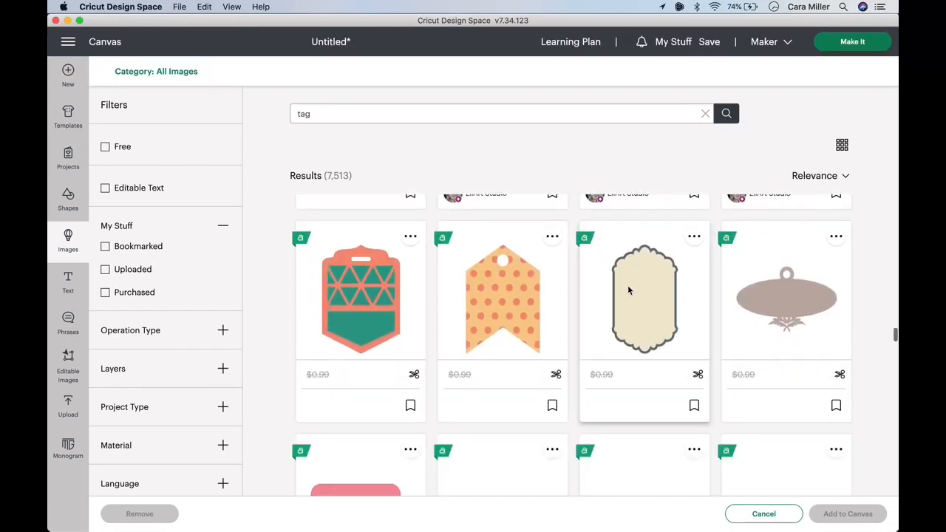
pyautogui.scroll(-4, 627, 290)
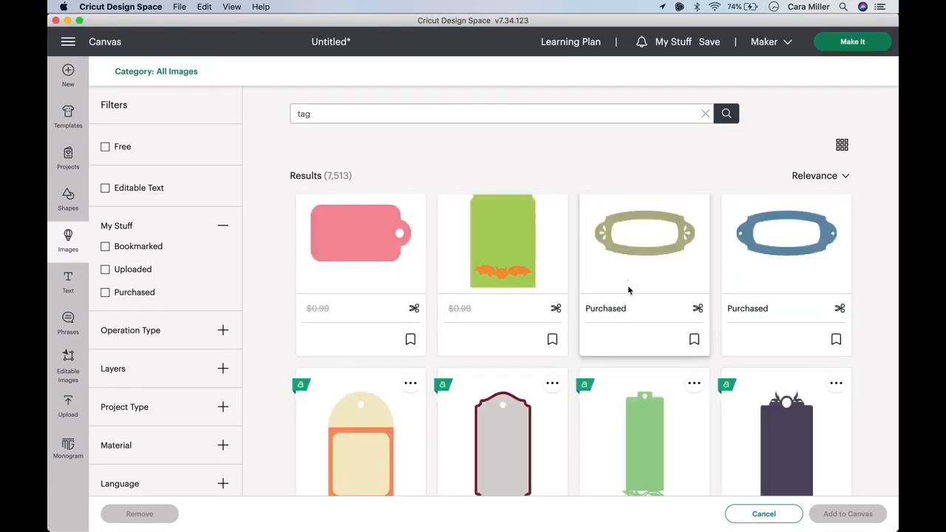
pyautogui.scroll(-6, 627, 289)
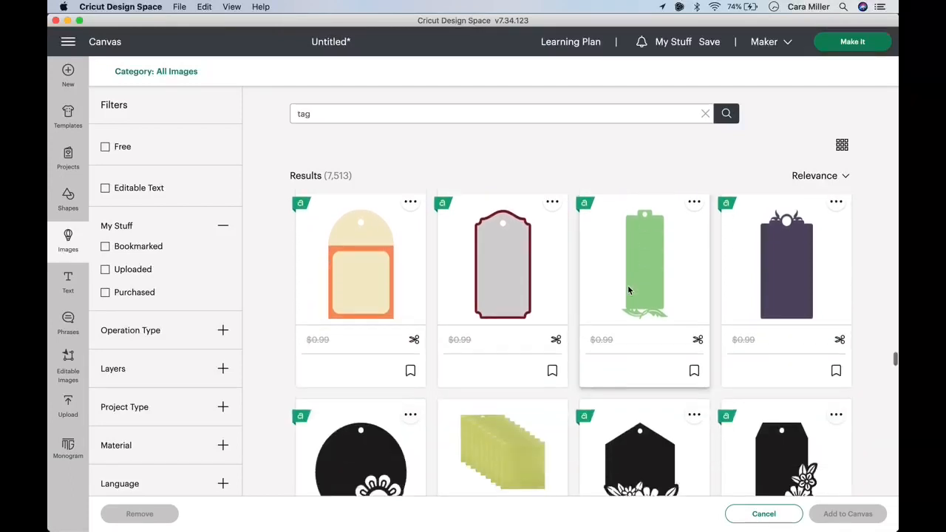
pyautogui.scroll(-6, 627, 290)
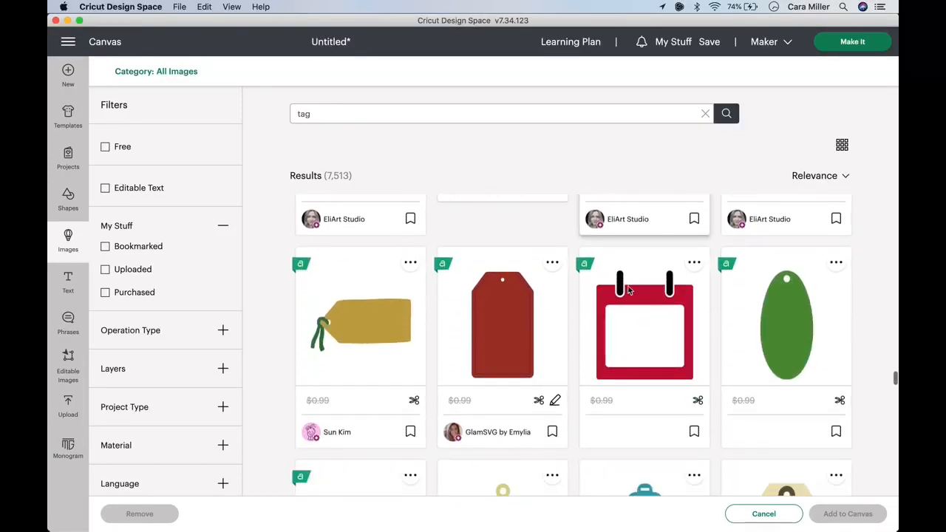
pyautogui.scroll(-3, 628, 289)
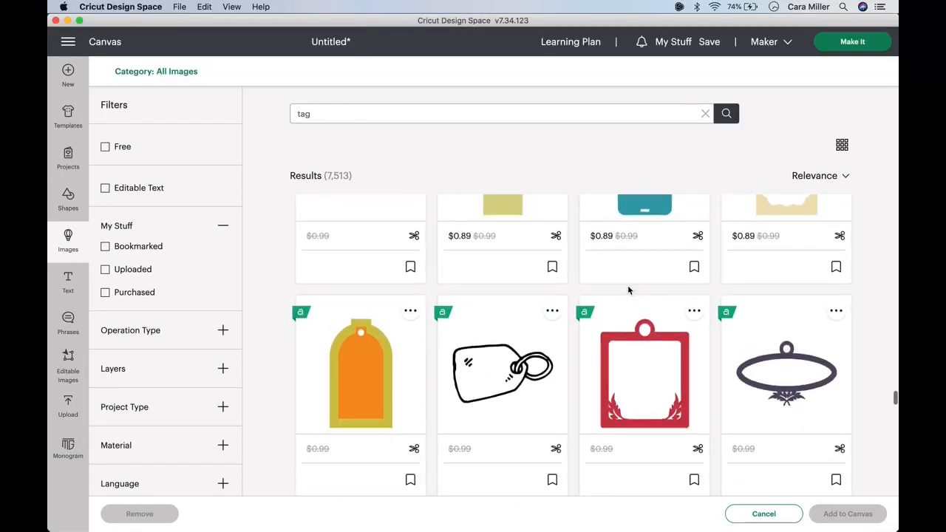
pyautogui.scroll(-5, 628, 289)
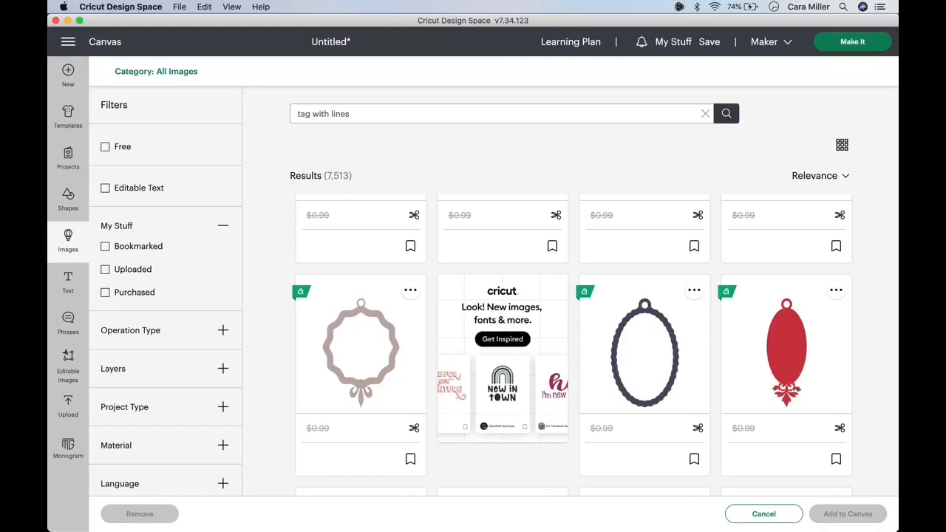
# Step: Search the image library for "tag with lines" and look through the results for a layered or lined tag
pyautogui.press('Return')
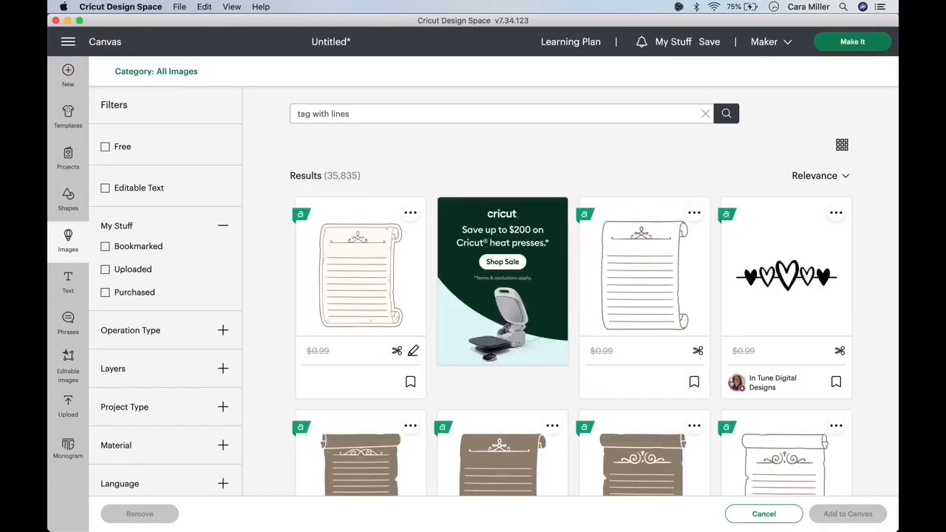
pyautogui.scroll(-3, 535, 364)
pyautogui.scroll(-1, 536, 365)
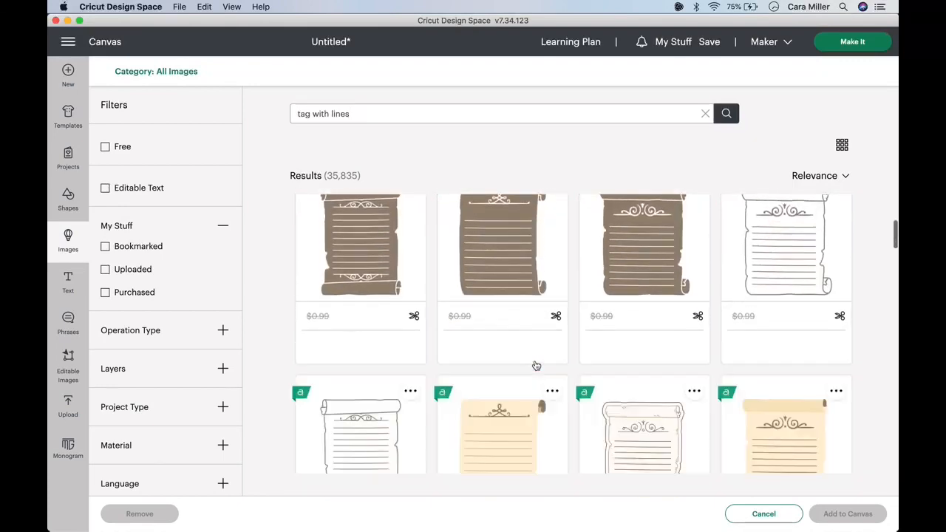
pyautogui.scroll(-4, 536, 365)
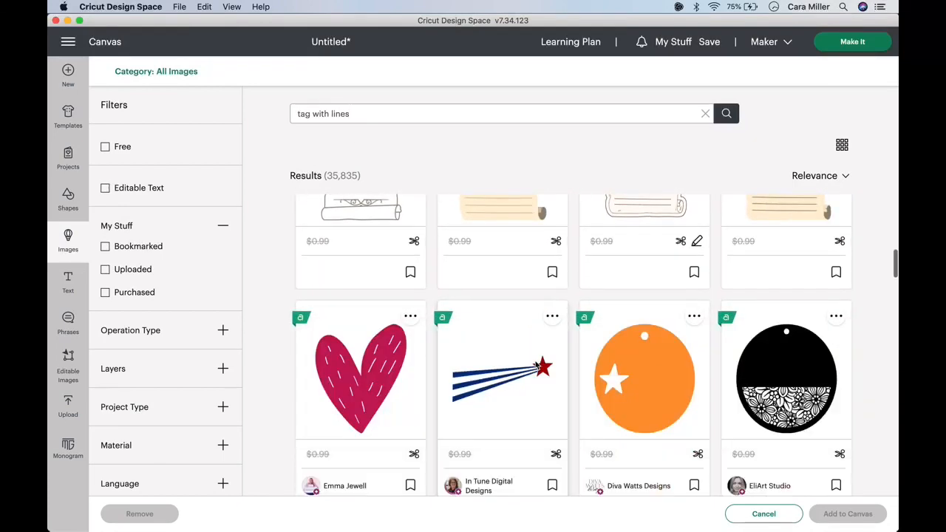
pyautogui.scroll(-5, 536, 365)
pyautogui.scroll(-6, 536, 364)
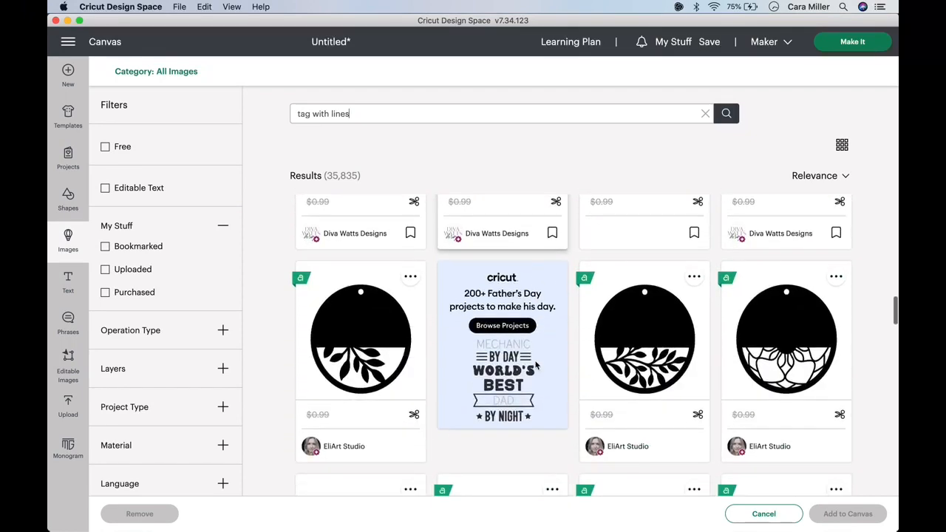
pyautogui.scroll(-3, 536, 365)
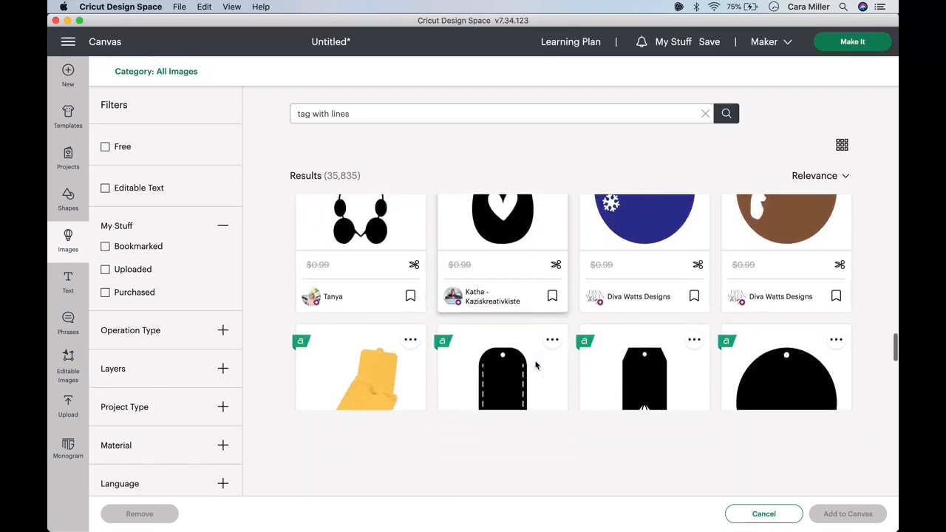
pyautogui.scroll(-5, 536, 365)
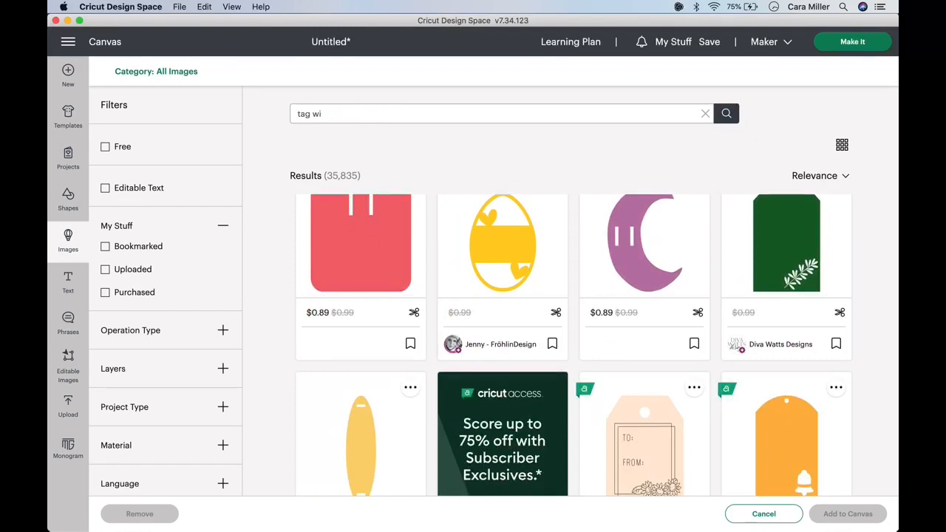
# Step: Search the image library for "tag" and look through the results for a tag shape to go with the bow
pyautogui.press('Return')
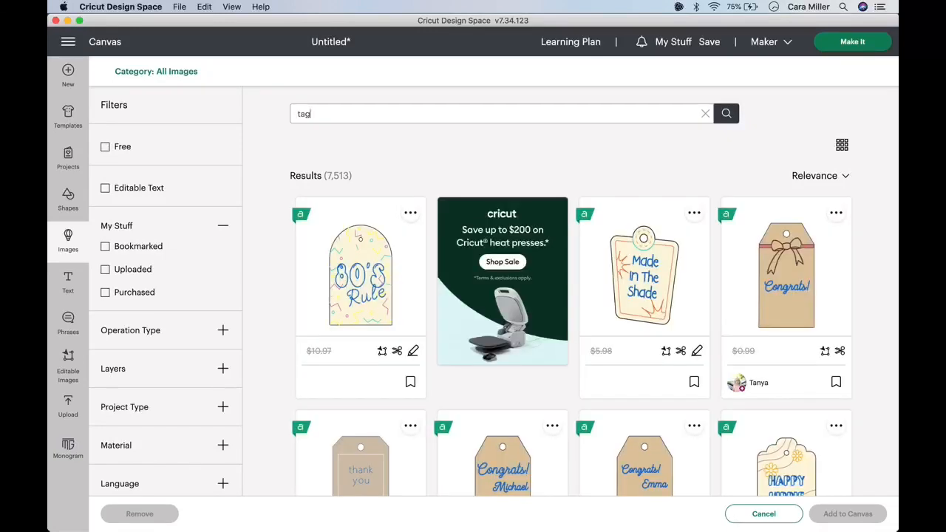
pyautogui.scroll(-5, 493, 359)
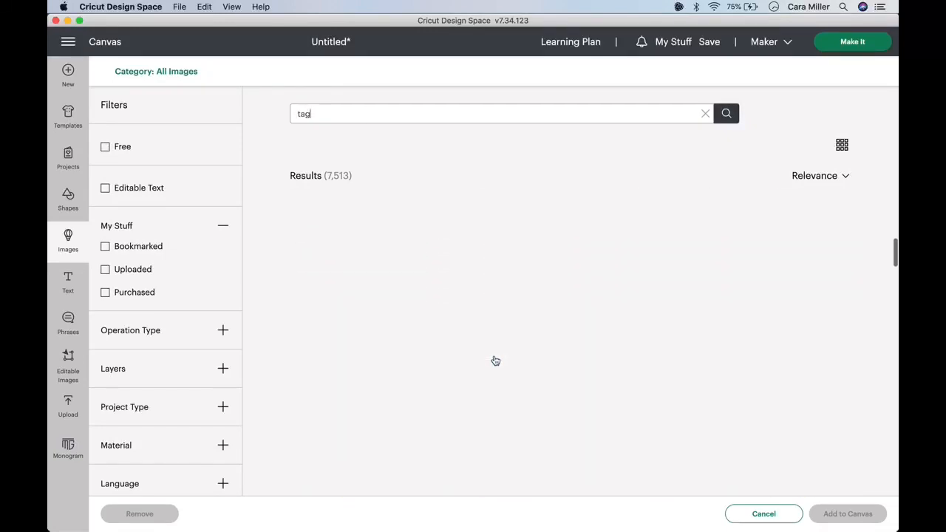
pyautogui.scroll(-5, 493, 359)
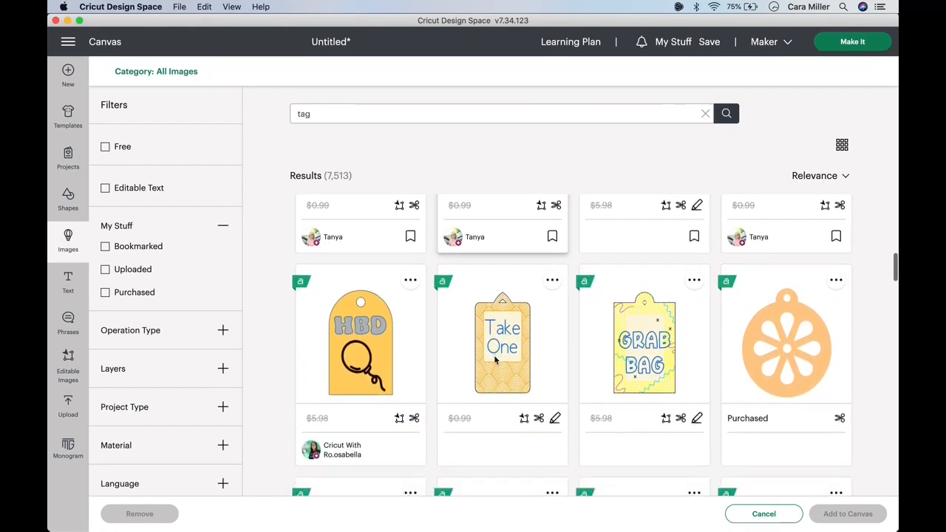
pyautogui.scroll(-8, 494, 360)
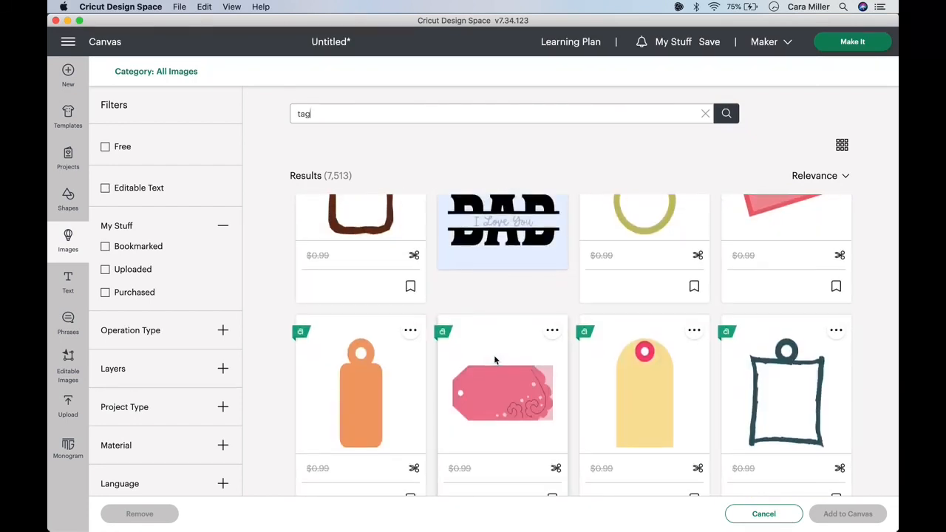
pyautogui.scroll(-5, 494, 355)
pyautogui.scroll(-3, 493, 355)
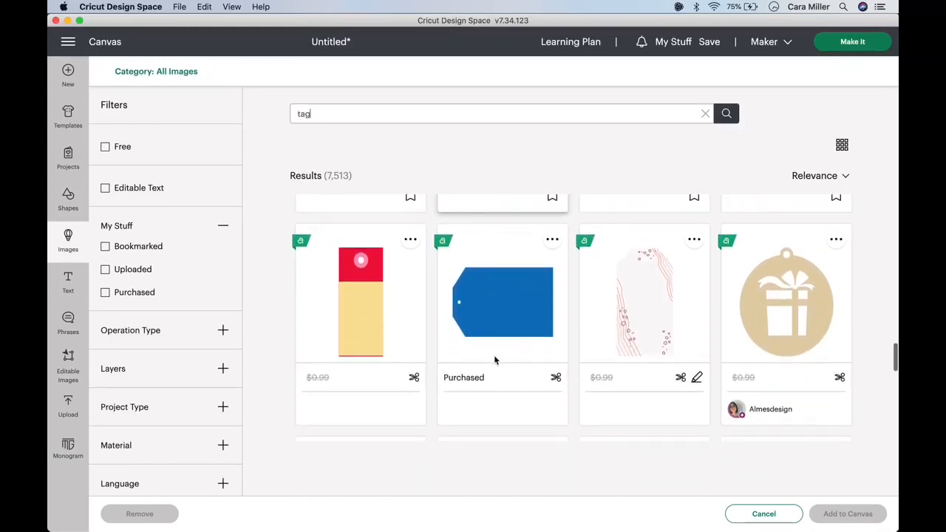
pyautogui.scroll(-5, 495, 360)
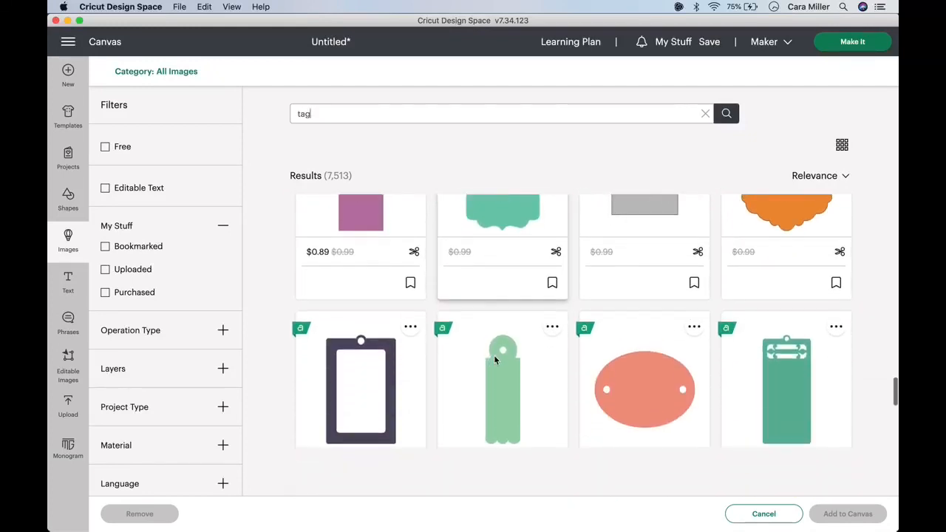
pyautogui.scroll(-3, 495, 359)
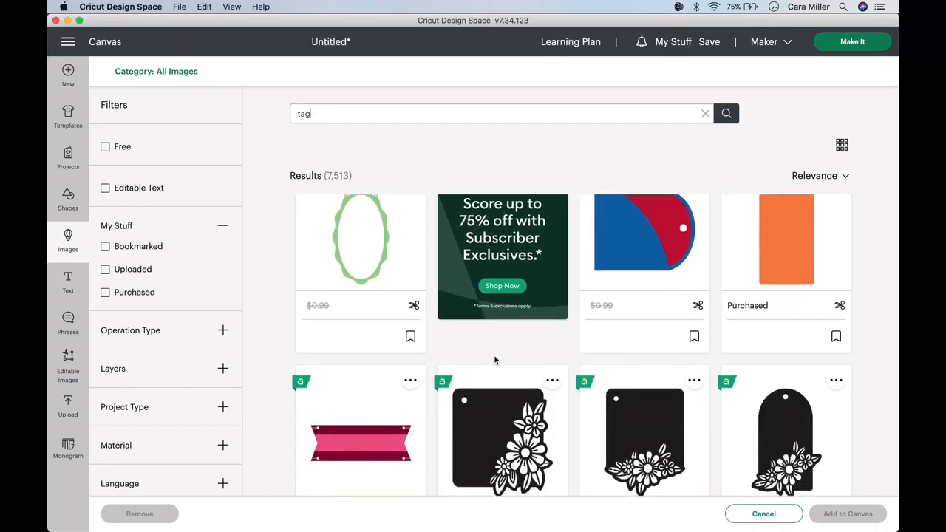
pyautogui.scroll(-2, 495, 360)
pyautogui.scroll(-4, 495, 360)
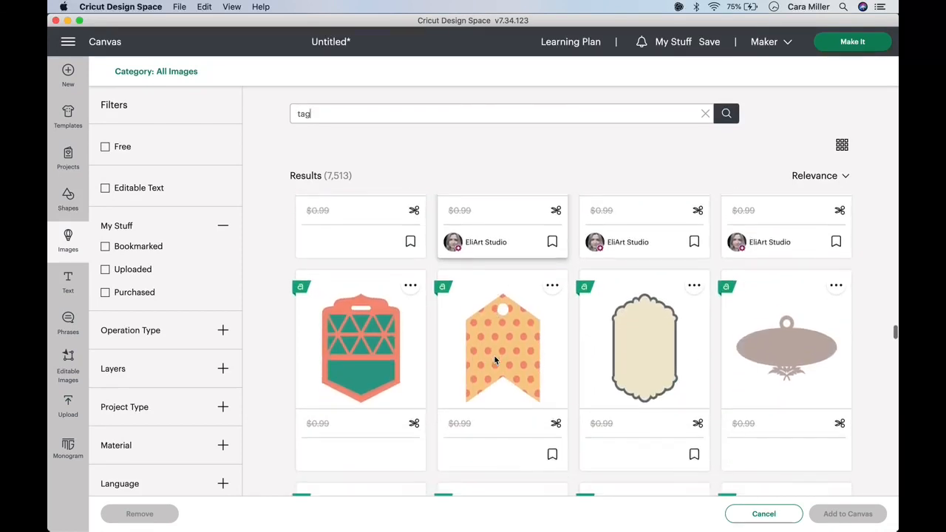
pyautogui.scroll(-4, 495, 360)
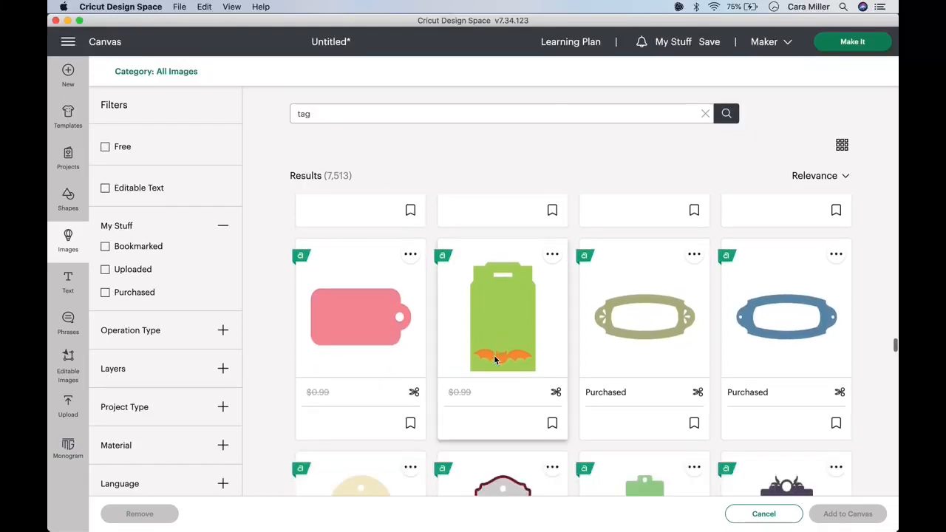
pyautogui.scroll(-5, 495, 360)
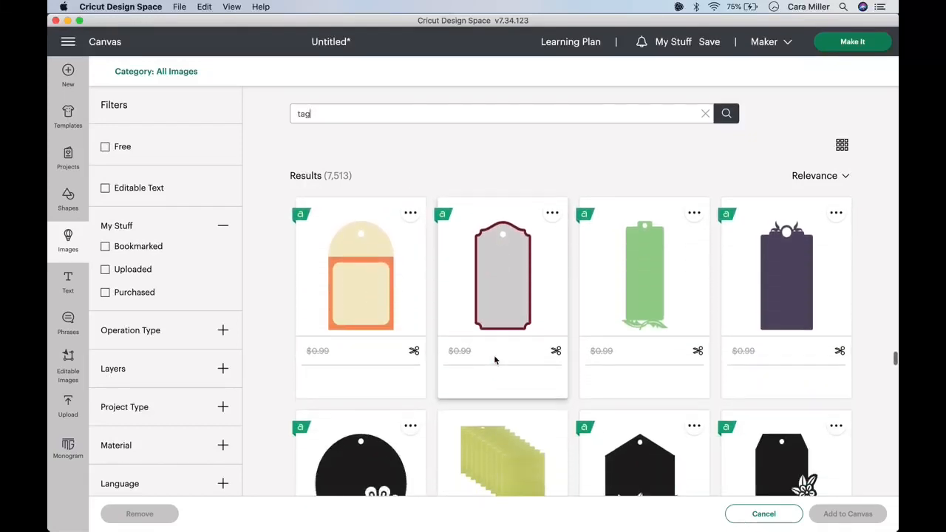
pyautogui.scroll(-5, 495, 360)
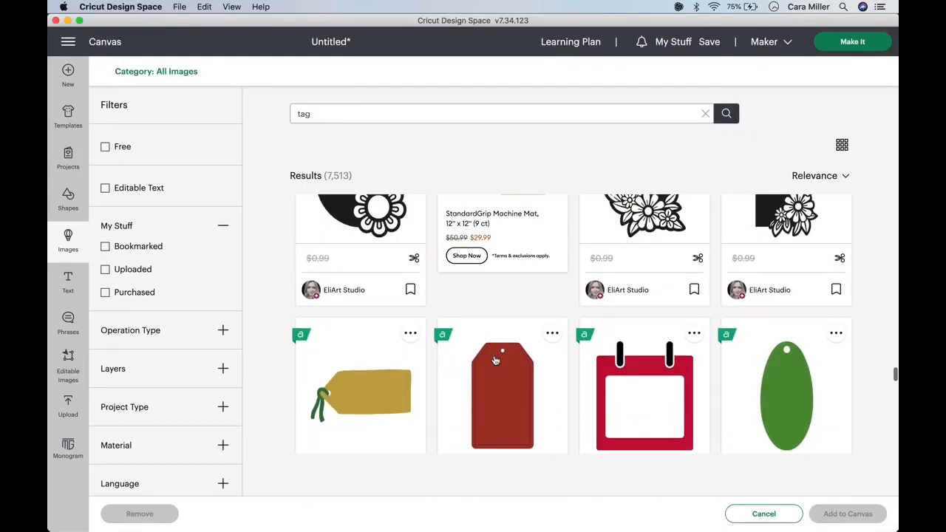
pyautogui.scroll(-5, 495, 360)
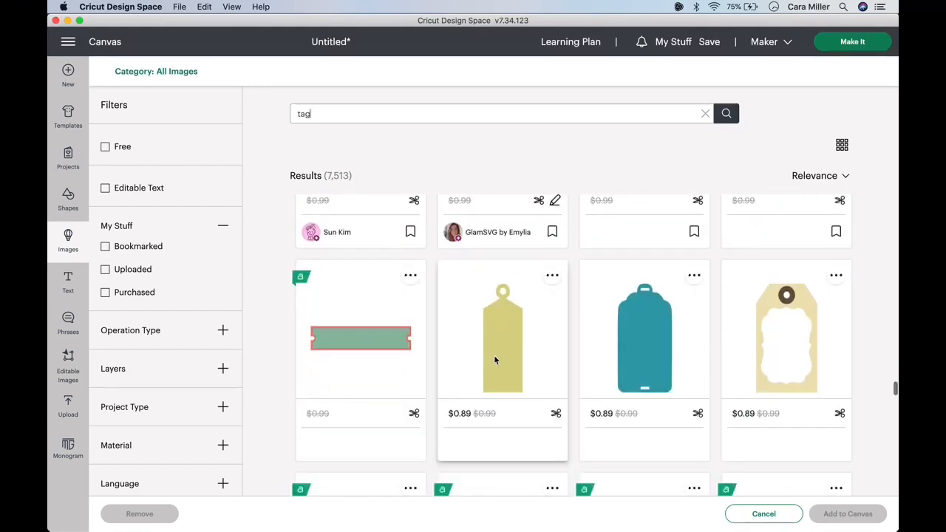
pyautogui.scroll(-3, 495, 359)
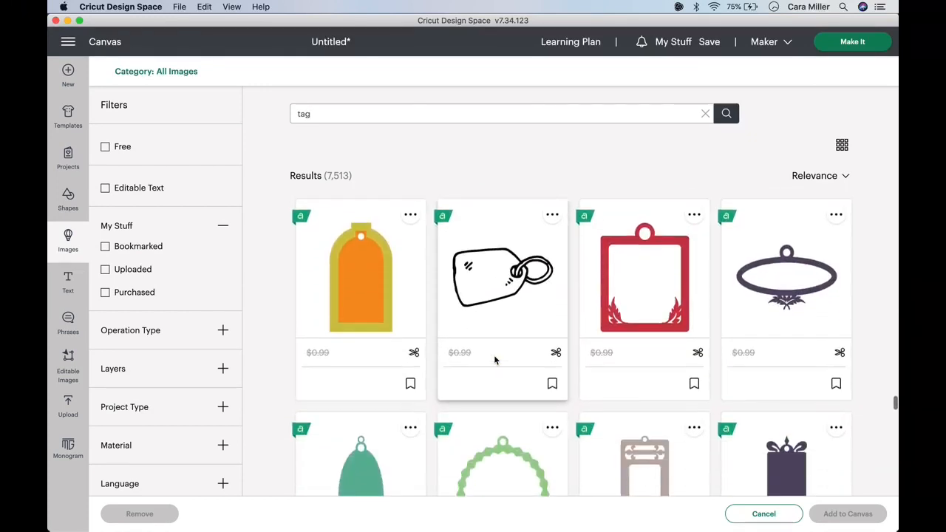
pyautogui.scroll(5, 495, 360)
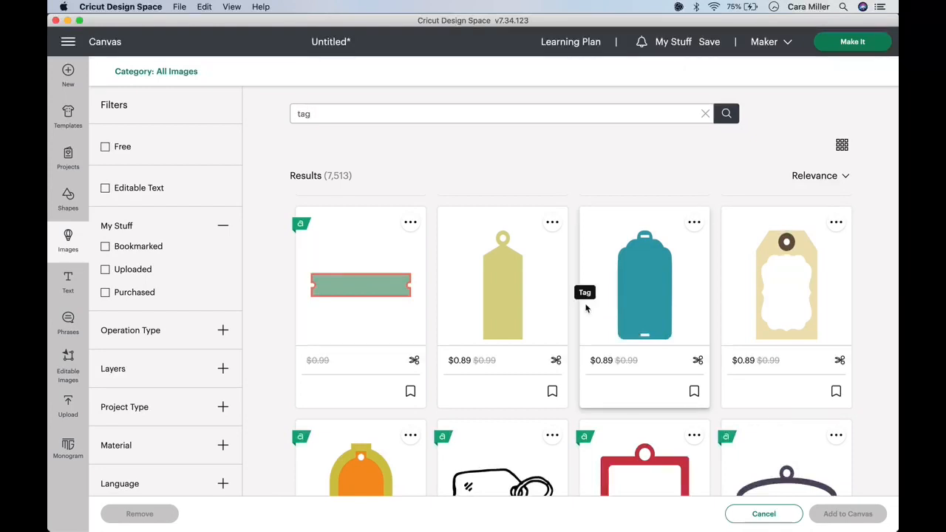
pyautogui.scroll(-5, 585, 308)
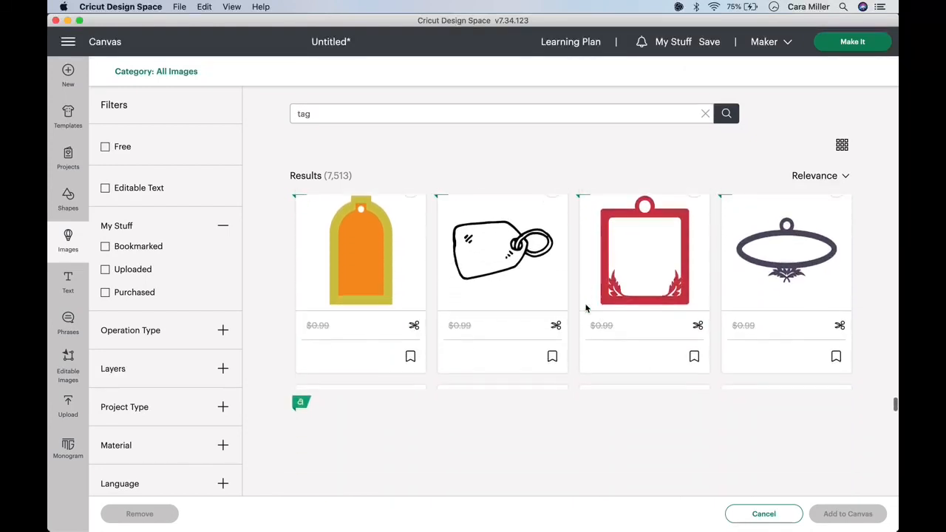
pyautogui.scroll(-3, 585, 308)
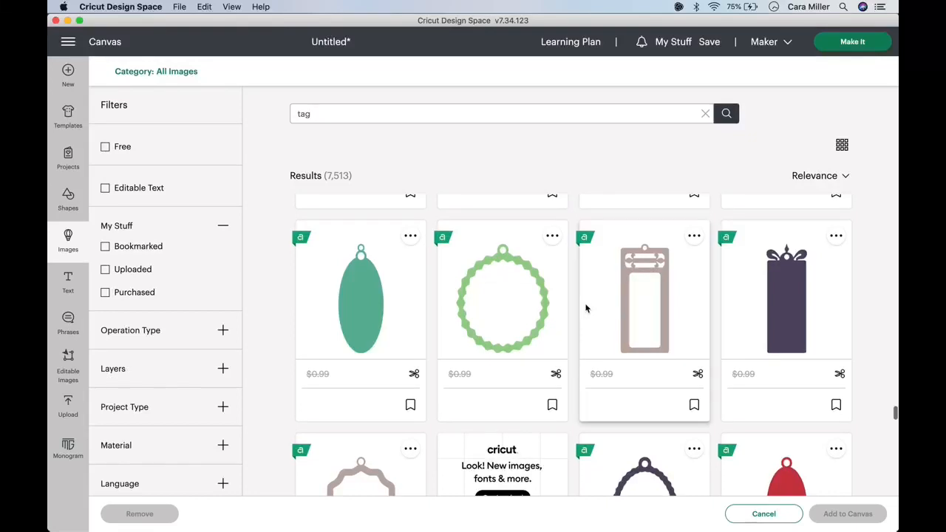
pyautogui.scroll(-4, 585, 308)
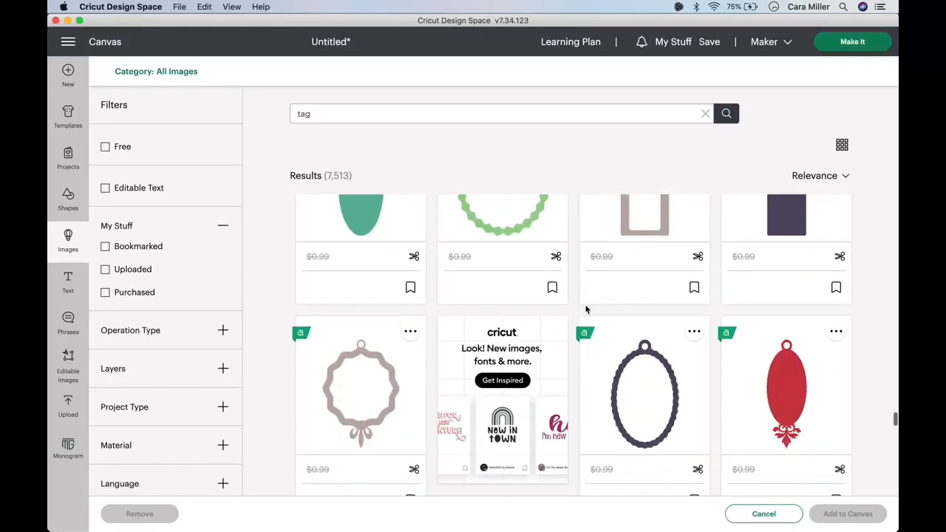
# Step: Select the dark scalloped oval frame tag with the hanging loop from the image results
pyautogui.scroll(-5, 585, 308)
pyautogui.scroll(-3, 585, 310)
pyautogui.scroll(4, 587, 296)
pyautogui.click(632, 251)
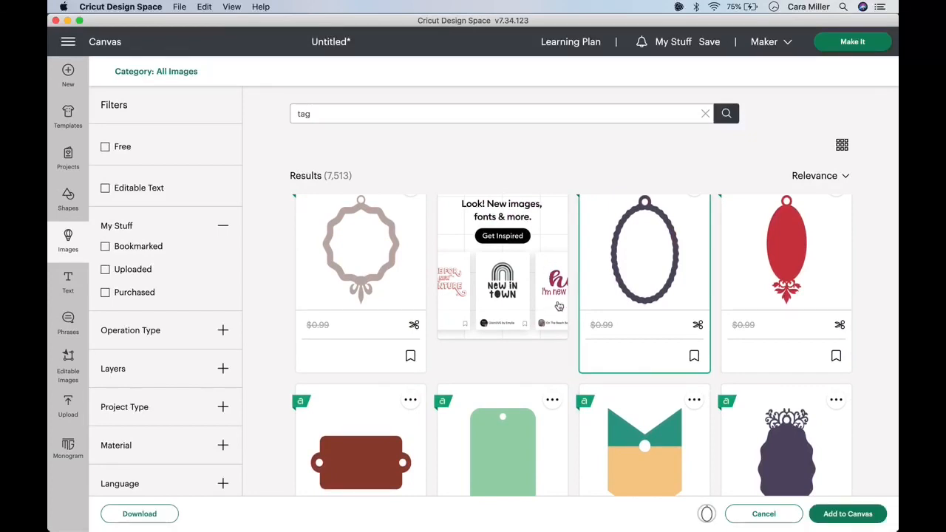
# Step: Look further through the "tag" results for a lined or layered tag design
pyautogui.scroll(-4, 559, 306)
pyautogui.scroll(-7, 558, 305)
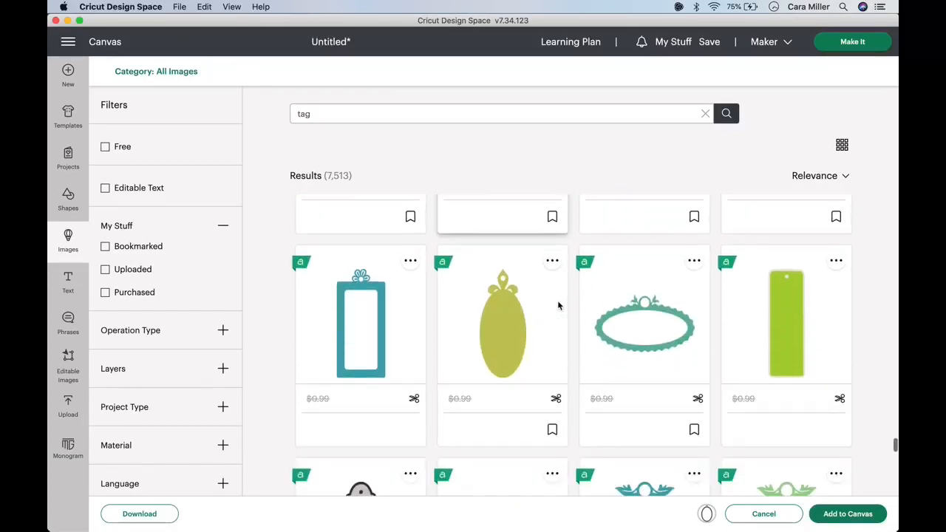
pyautogui.scroll(-10, 558, 305)
pyautogui.scroll(-3, 558, 305)
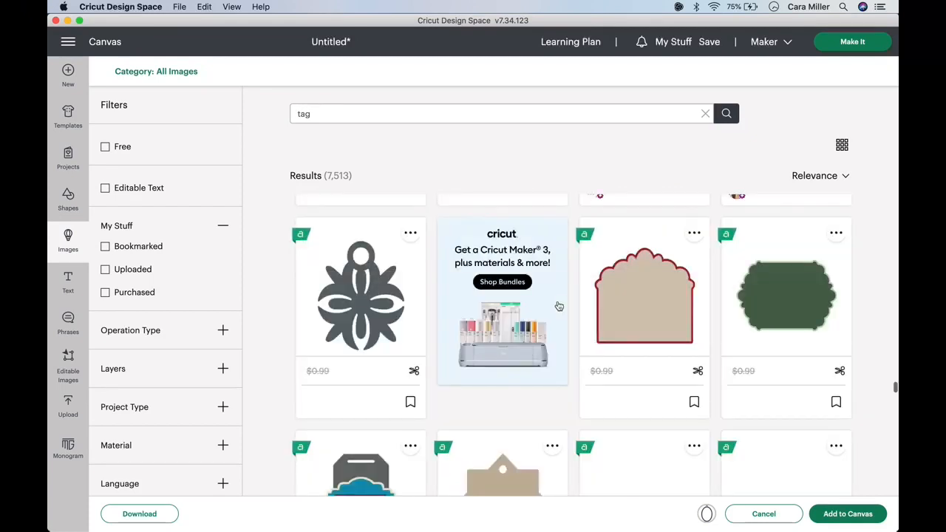
pyautogui.scroll(-8, 558, 306)
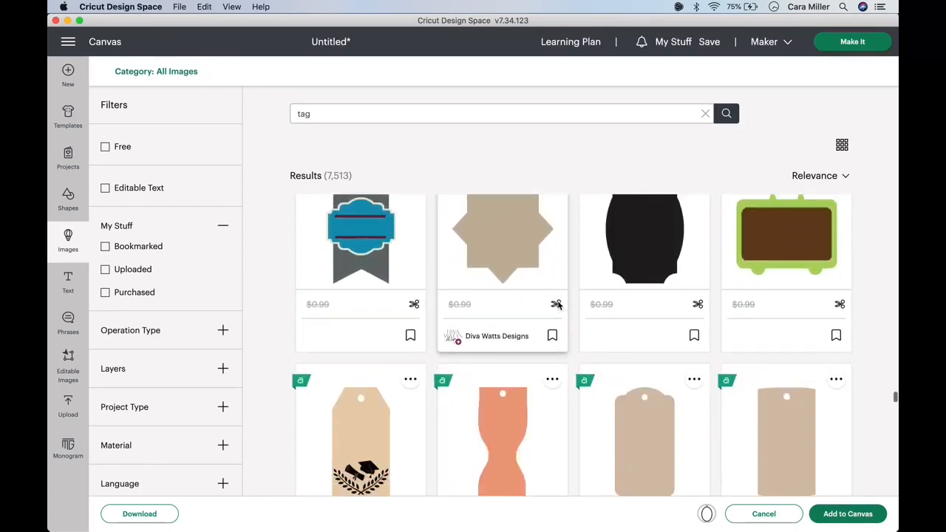
pyautogui.scroll(-9, 557, 305)
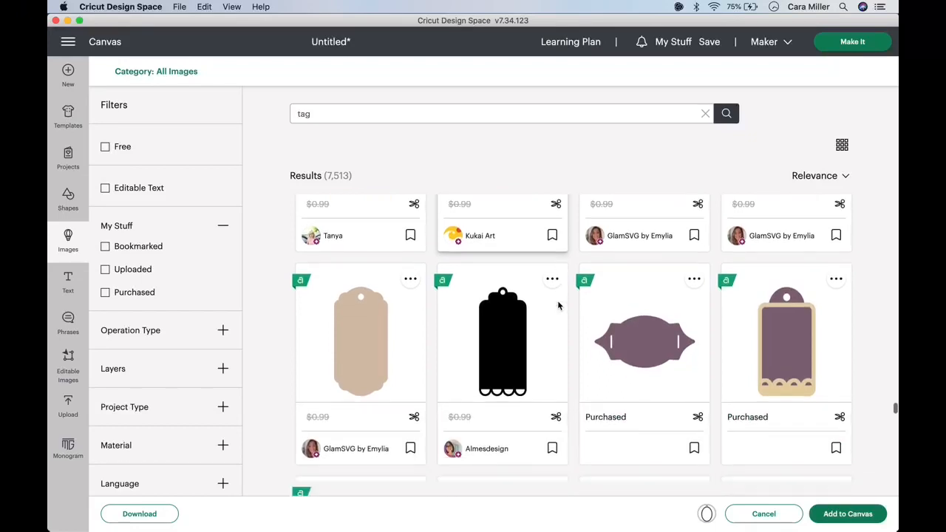
pyautogui.scroll(-8, 558, 301)
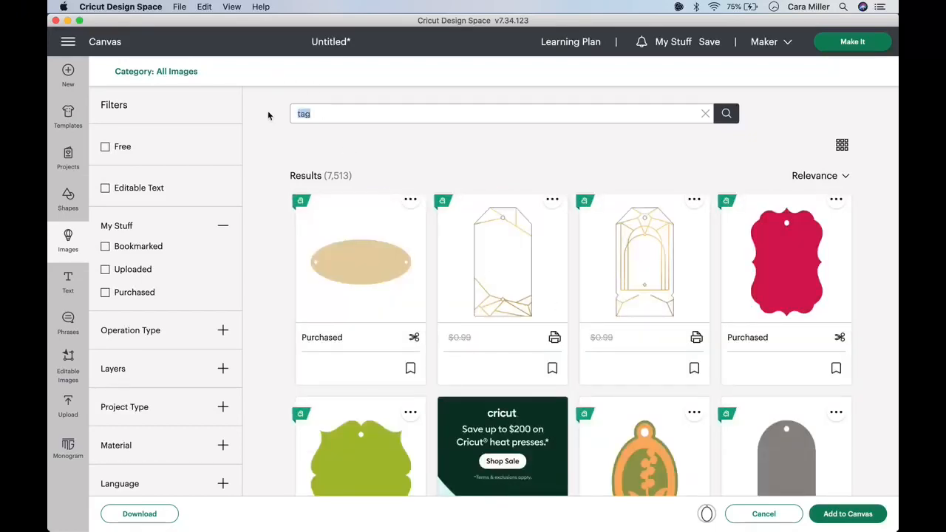
# Step: Search for "notebook paper", choose the green-lined sheet with the red margin line, and add it with the oval tag to the canvas
pyautogui.write('notebook paper')
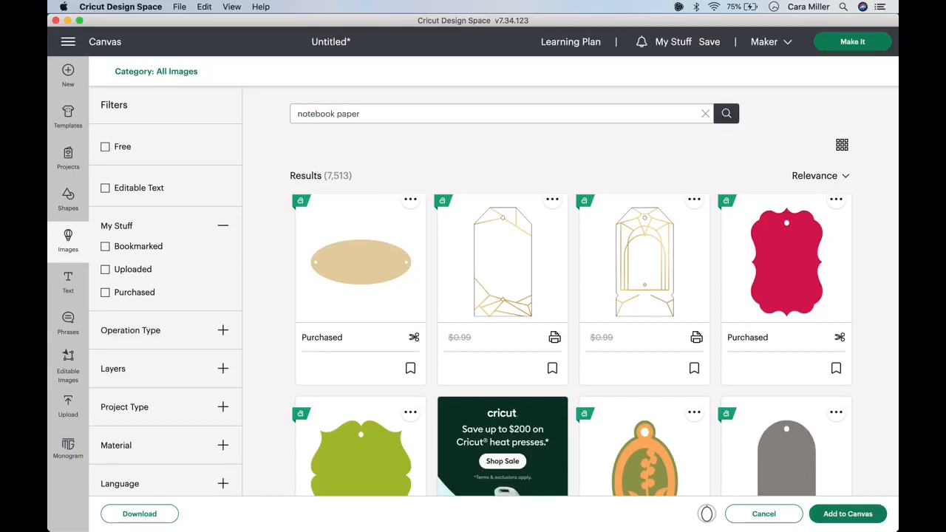
pyautogui.press('Return')
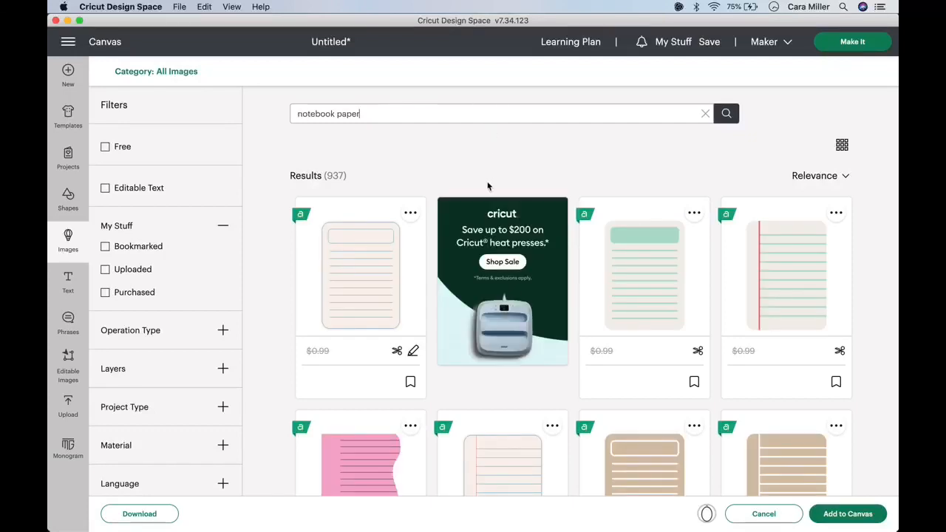
pyautogui.click(777, 269)
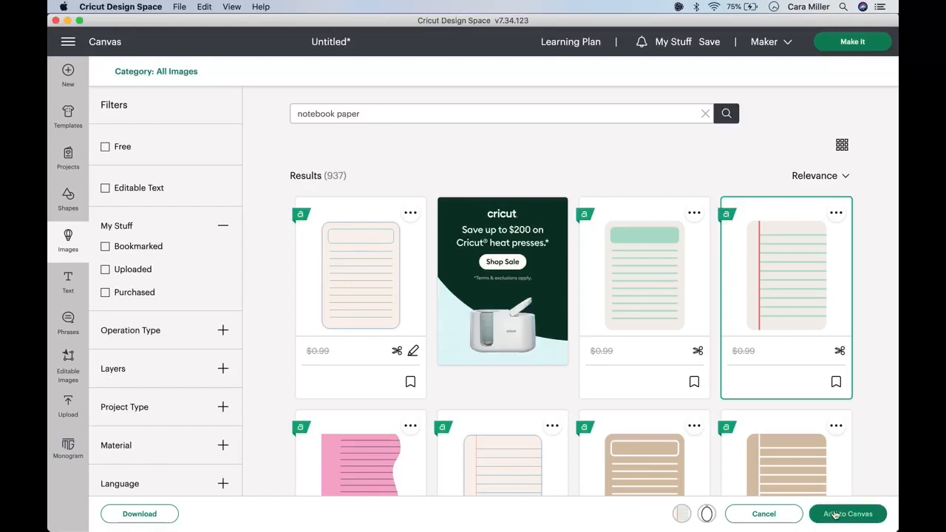
pyautogui.click(842, 514)
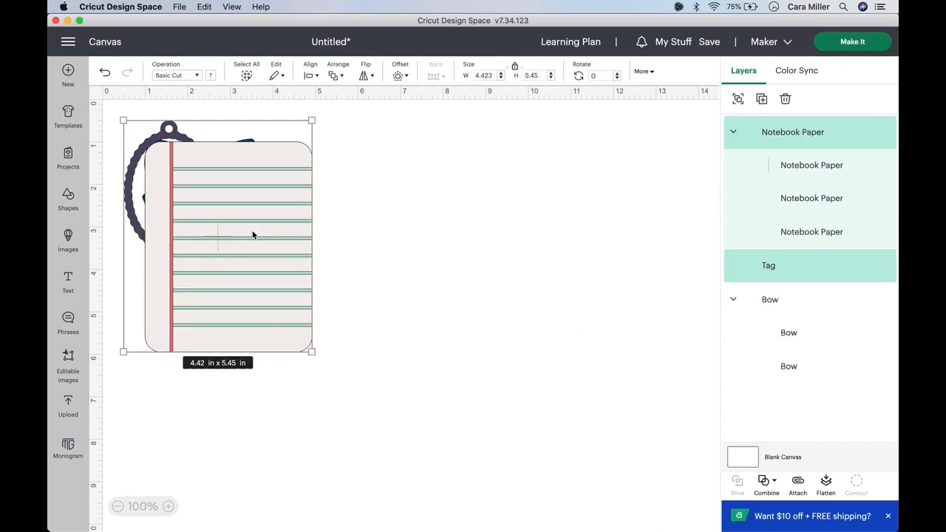
# Step: Spread the notebook paper and oval tag out beside the bow, and enlarge the tag to about 2.65 x 3.89 in
pyautogui.moveTo(251, 238); pyautogui.dragTo(544, 238)
pyautogui.click(631, 271)
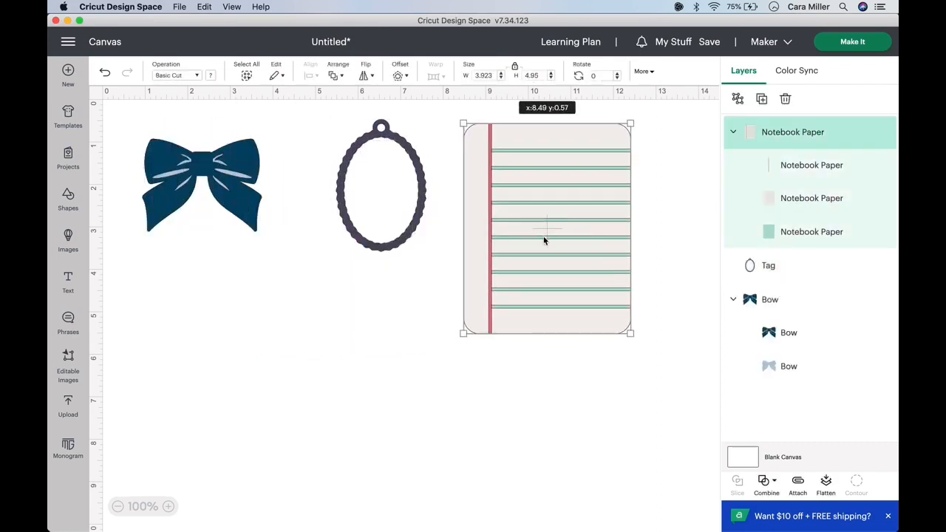
pyautogui.click(405, 231)
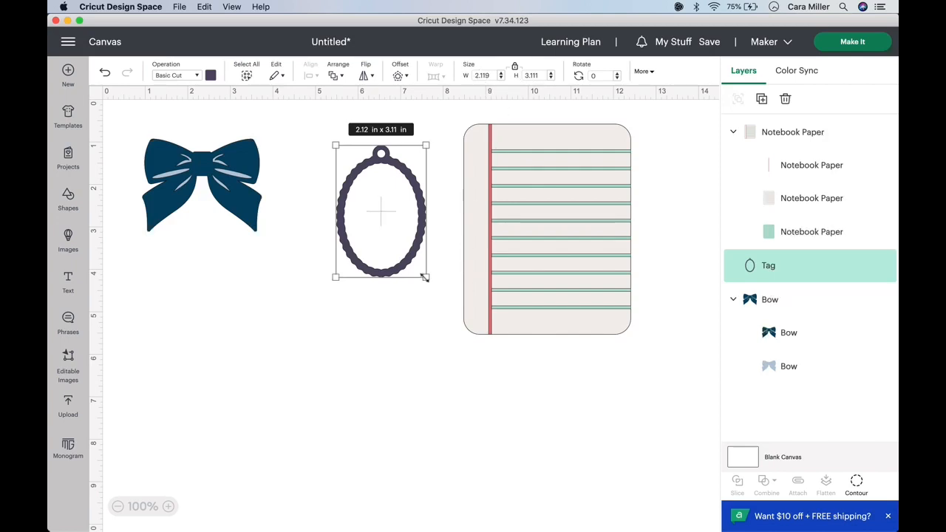
pyautogui.moveTo(425, 278); pyautogui.dragTo(449, 309)
pyautogui.moveTo(416, 271); pyautogui.dragTo(395, 277)
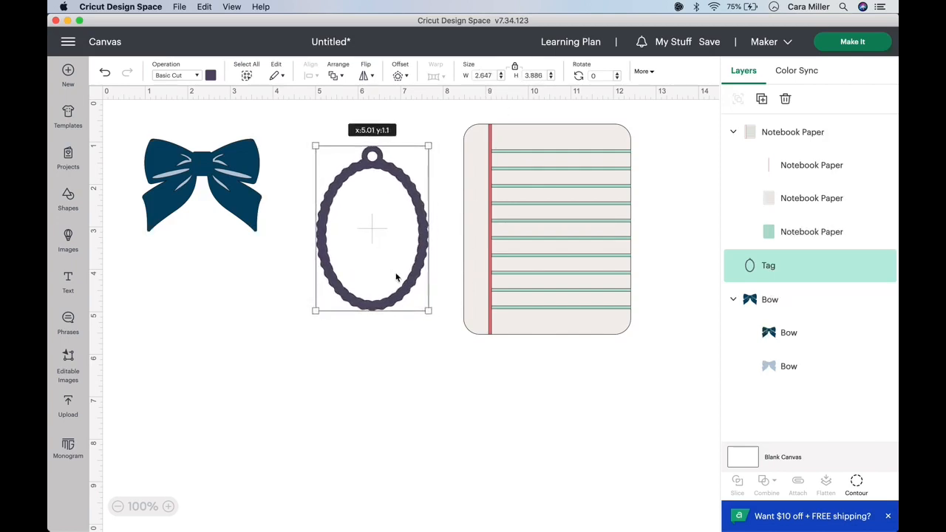
pyautogui.click(576, 255)
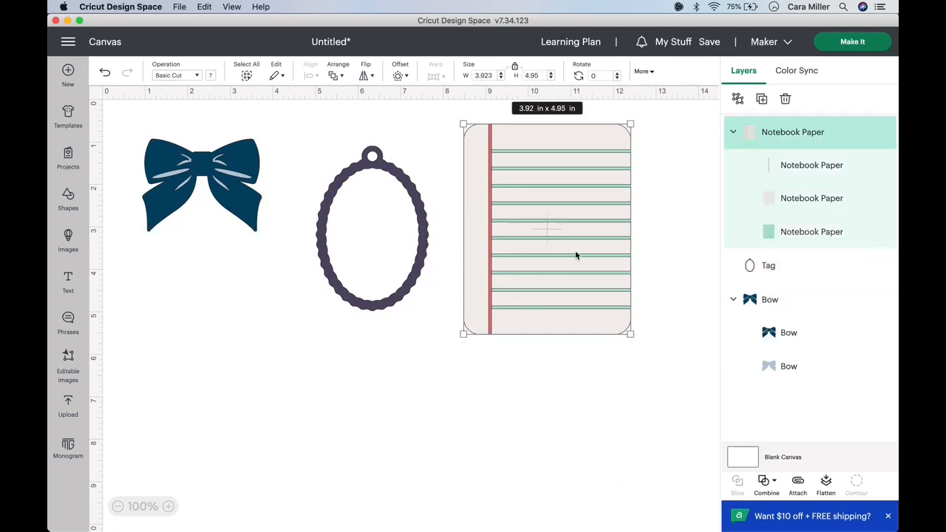
pyautogui.moveTo(423, 264)
pyautogui.mouseDown()
pyautogui.moveTo(452, 235)
pyautogui.moveTo(423, 260)
pyautogui.mouseUp()
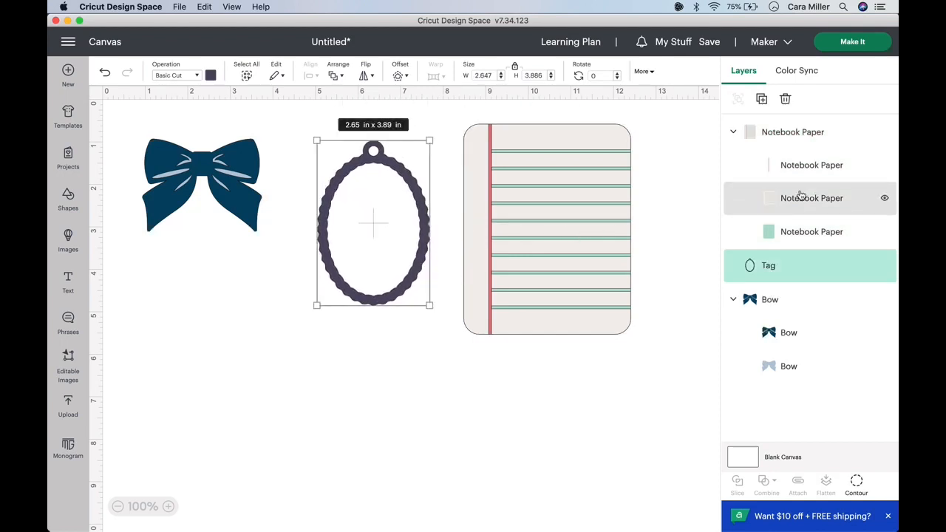
# Step: Hide the notebook paper's red margin and green line layers, and move the oval tag onto the remaining sheet
pyautogui.click(884, 164)
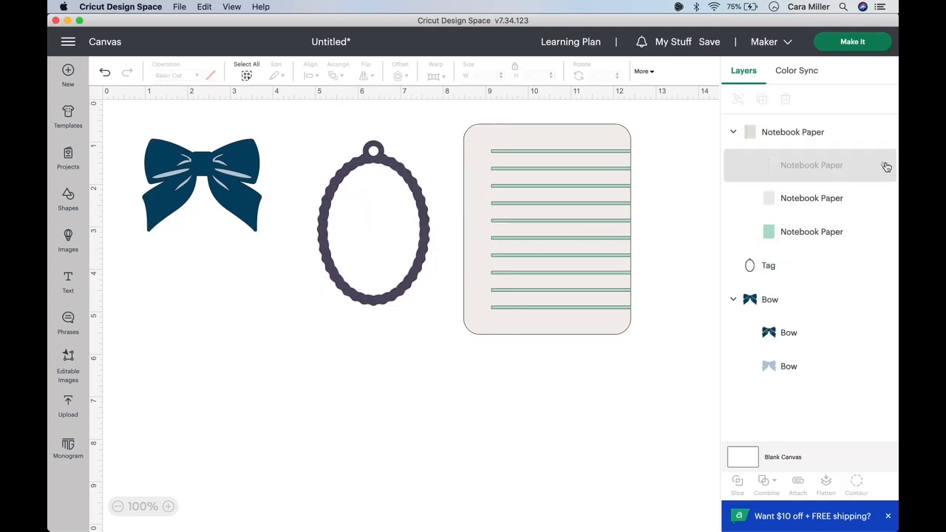
pyautogui.click(883, 231)
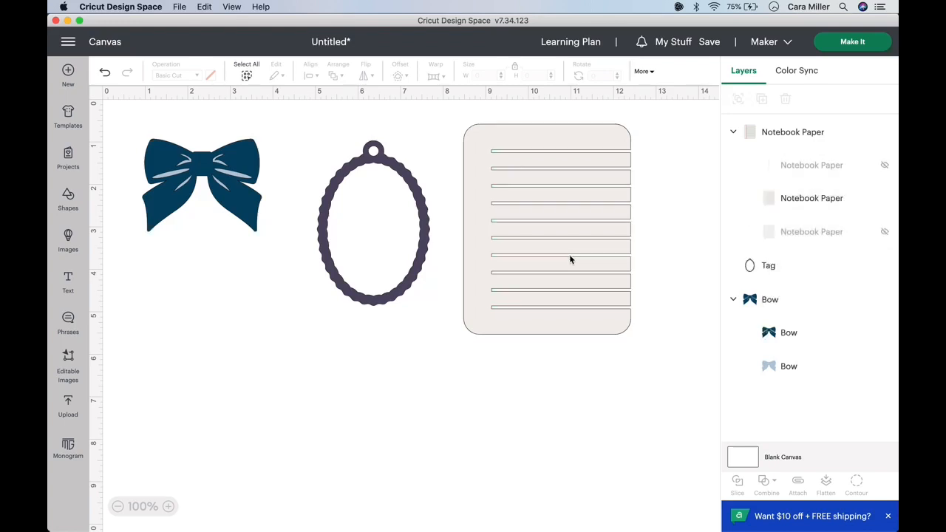
pyautogui.moveTo(421, 272); pyautogui.dragTo(597, 258)
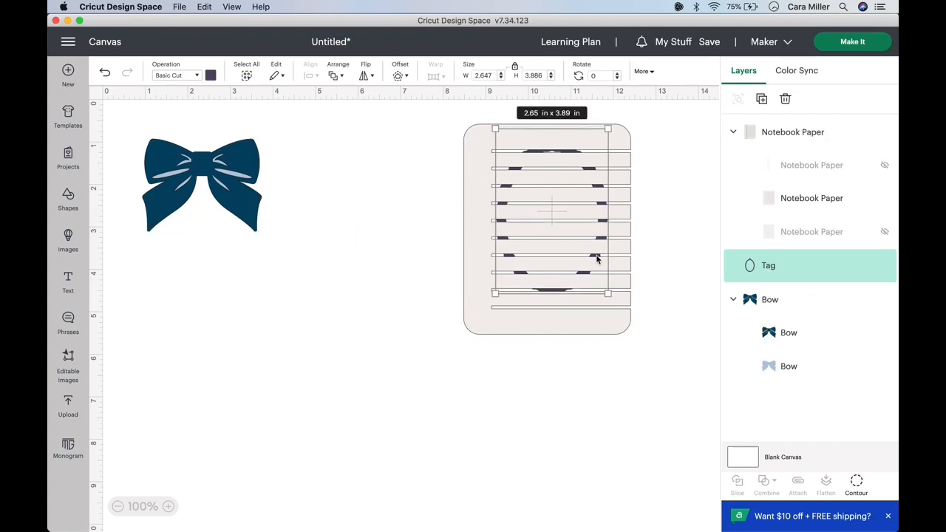
# Step: Move the notebook paper clear of the oval tag and flatten it into a single Print Then Cut image
pyautogui.moveTo(627, 230); pyautogui.dragTo(441, 319)
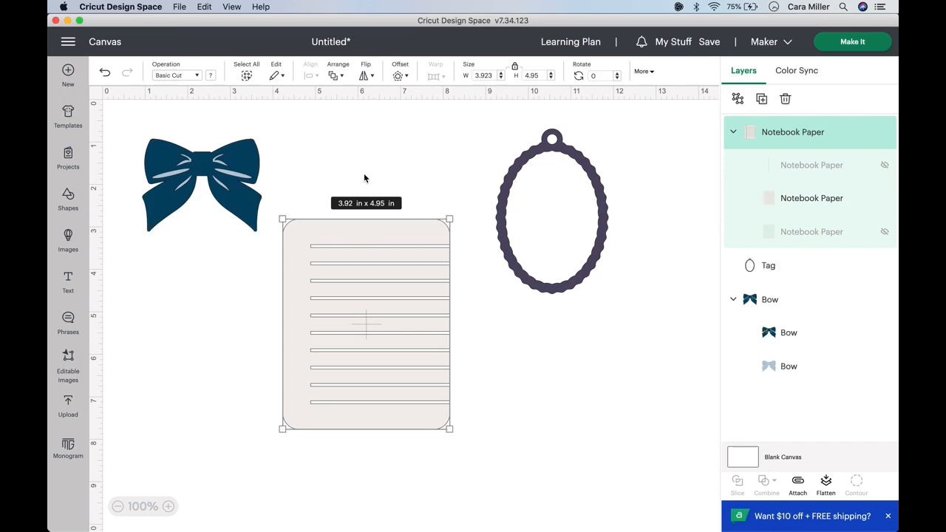
pyautogui.click(825, 499)
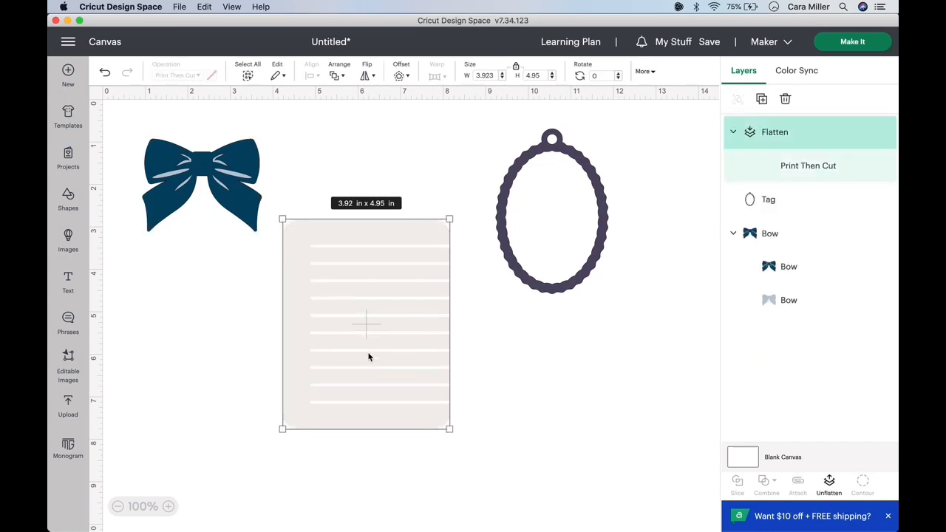
pyautogui.moveTo(369, 357); pyautogui.dragTo(403, 354)
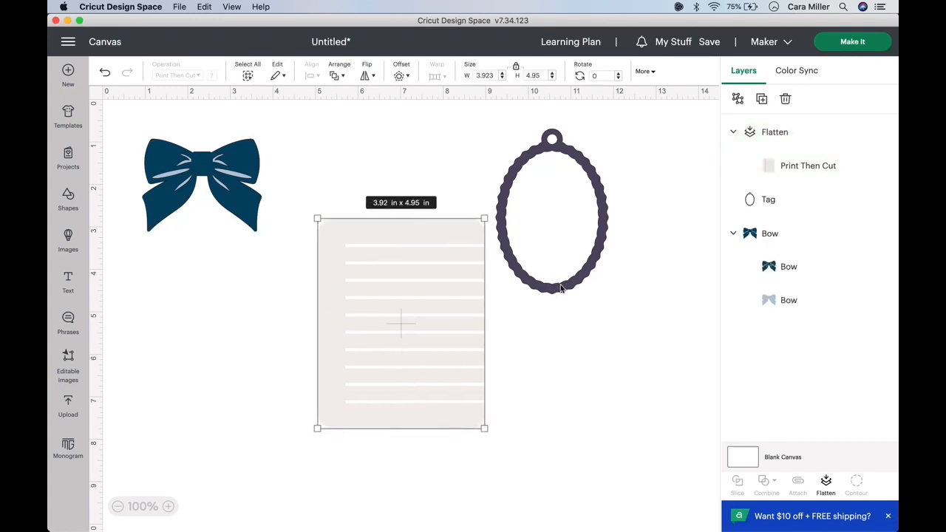
# Step: Place the oval tag over the flattened notebook paper and bring it to the front
pyautogui.moveTo(558, 292); pyautogui.dragTo(423, 348)
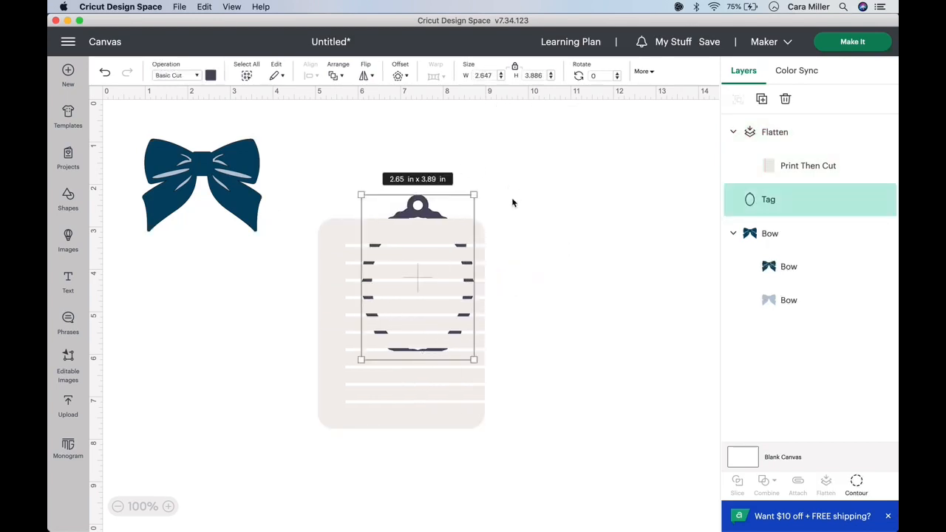
pyautogui.click(338, 76)
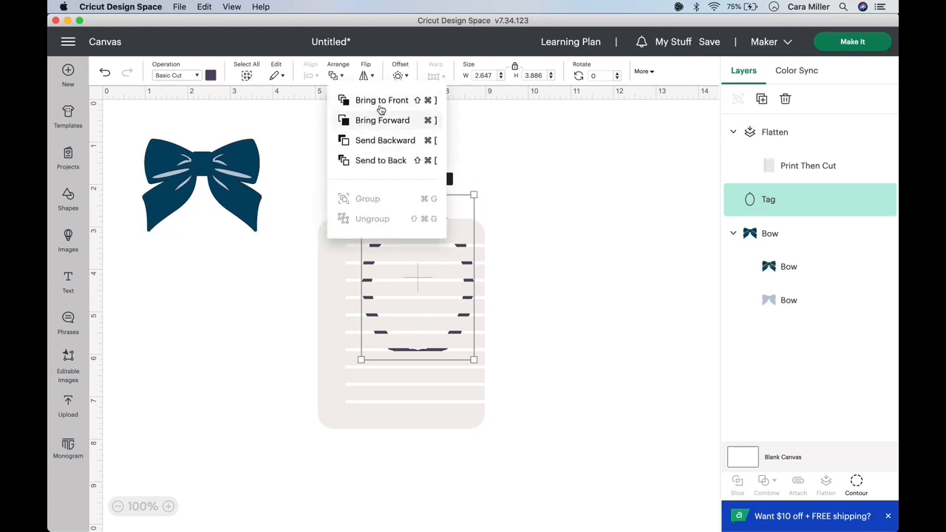
pyautogui.click(381, 103)
pyautogui.moveTo(444, 221); pyautogui.dragTo(435, 243)
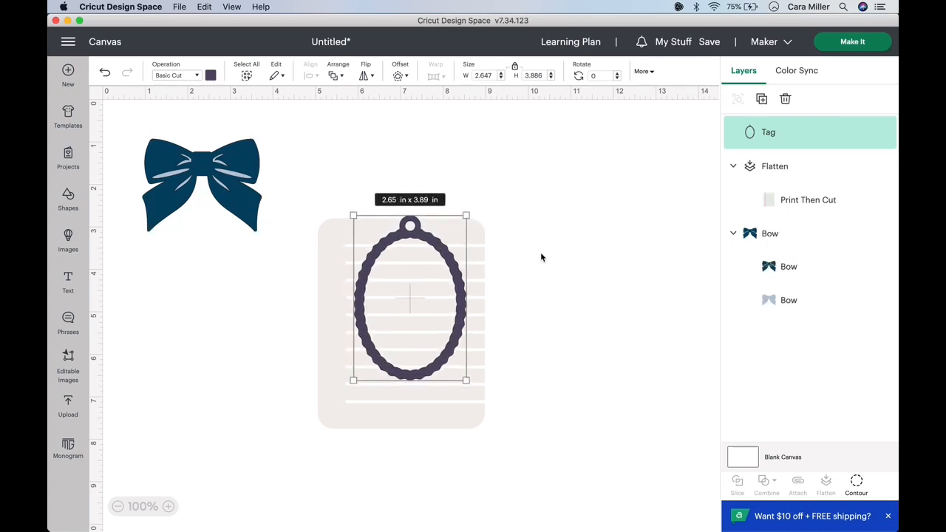
pyautogui.click(523, 317)
pyautogui.moveTo(509, 450); pyautogui.dragTo(290, 177)
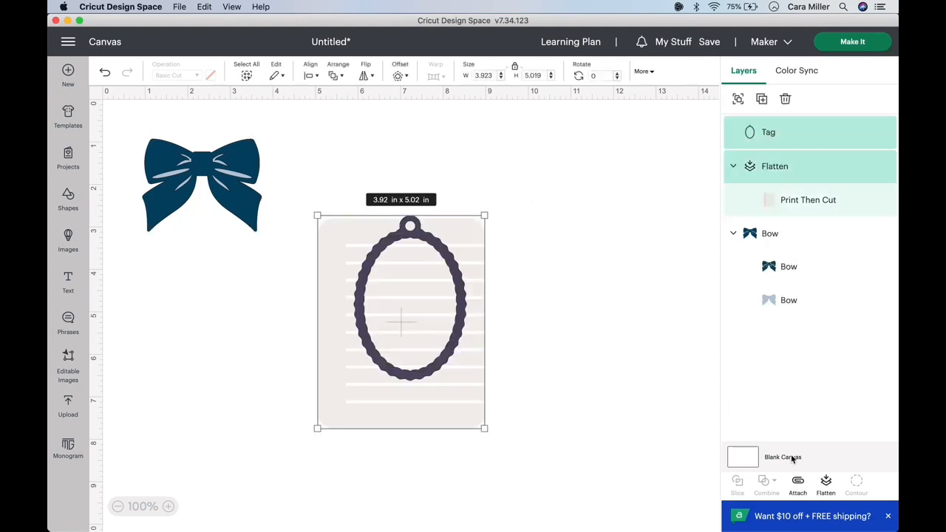
pyautogui.click(596, 367)
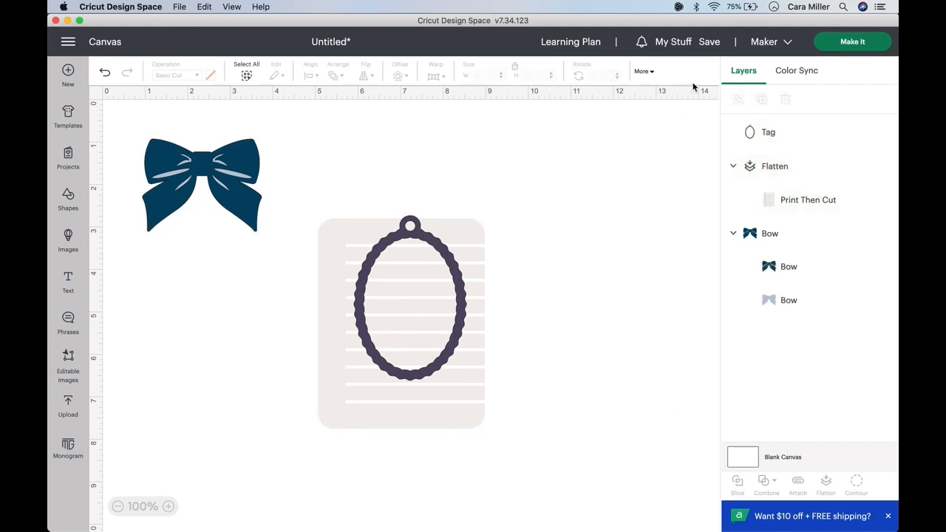
pyautogui.click(787, 170)
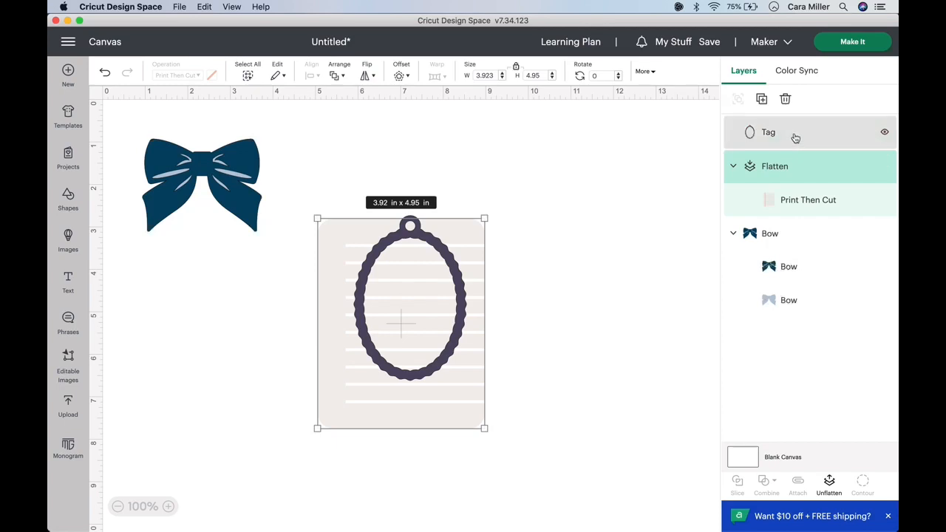
pyautogui.click(795, 138)
pyautogui.click(575, 264)
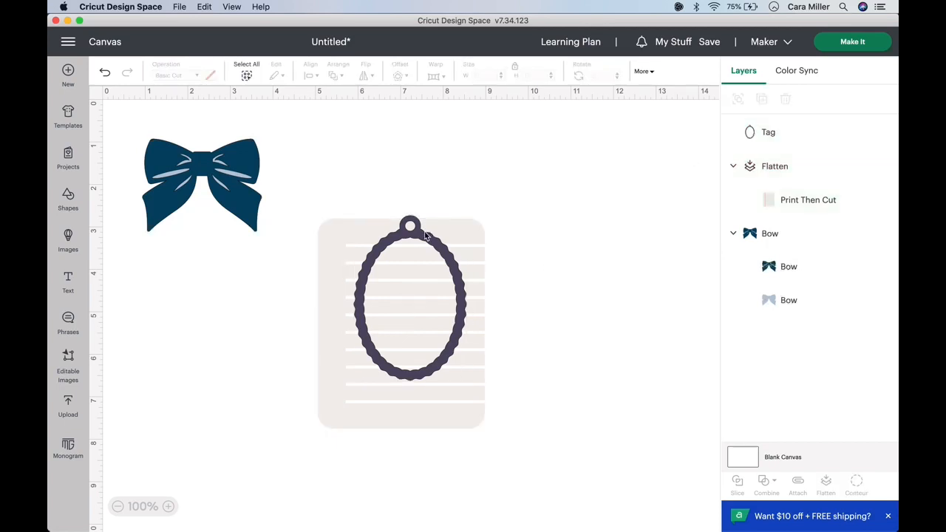
# Step: Delete the flattened notebook paper and the oval tag, keeping only the bow on the canvas
pyautogui.moveTo(425, 235); pyautogui.dragTo(575, 179)
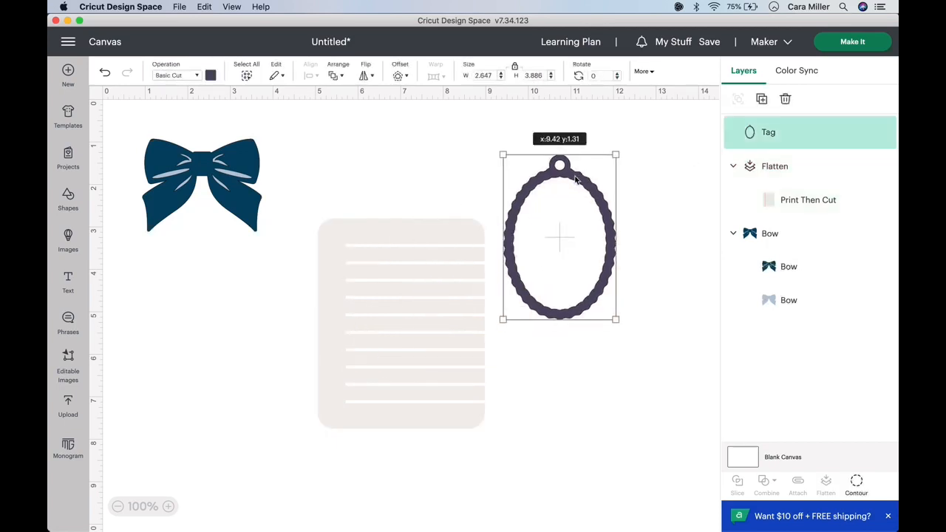
pyautogui.click(347, 335)
pyautogui.press('Delete')
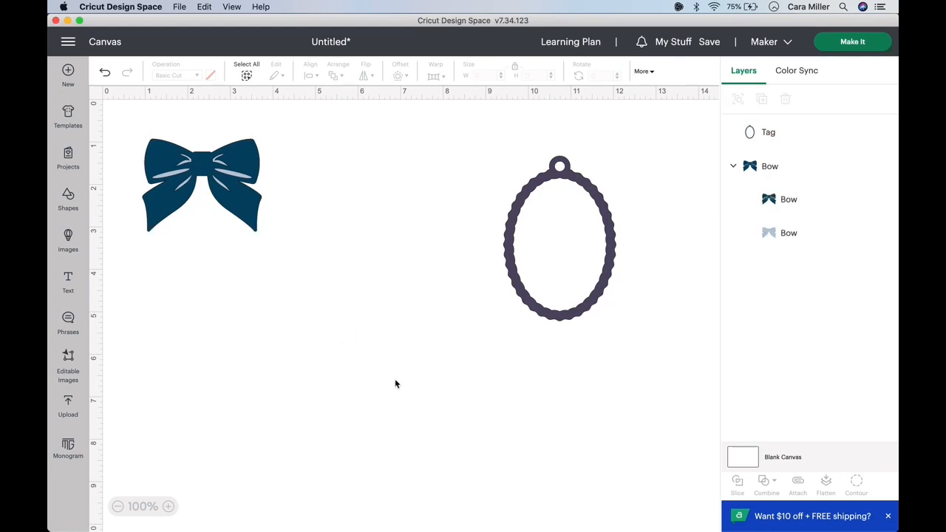
pyautogui.click(607, 271)
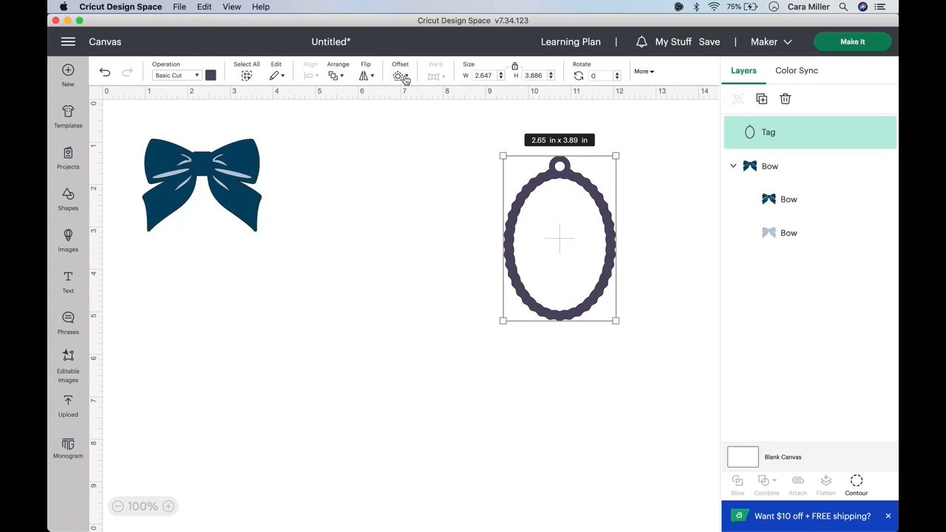
pyautogui.press('Delete')
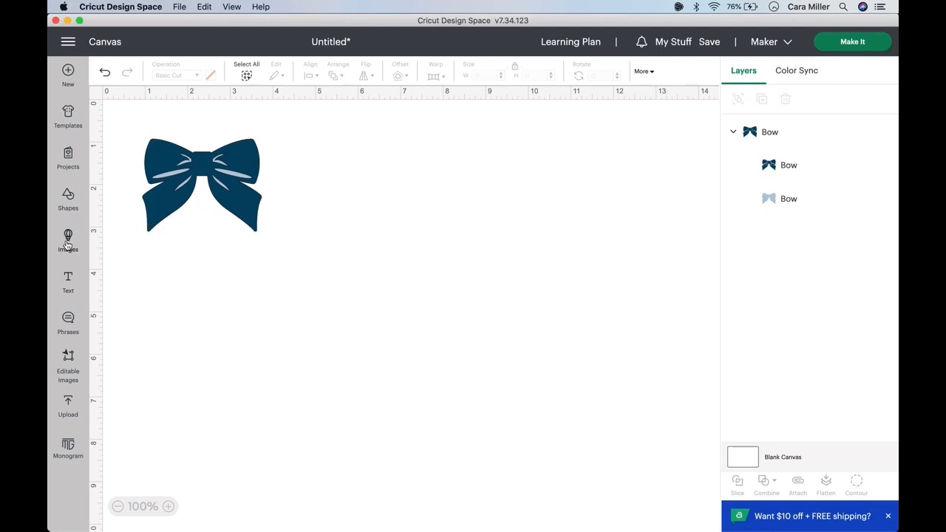
# Step: Search the image library for "tag" in place of "notebook paper"
pyautogui.click(67, 240)
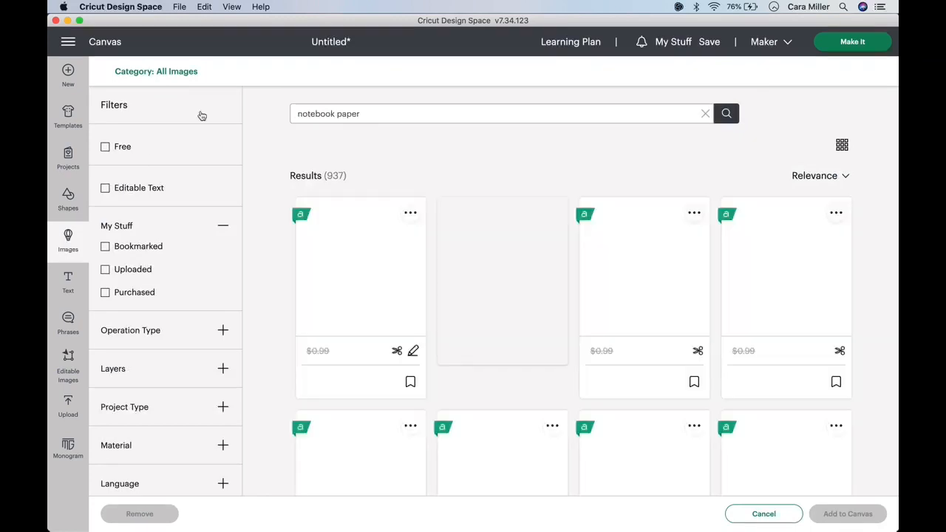
pyautogui.moveTo(388, 113); pyautogui.dragTo(288, 111)
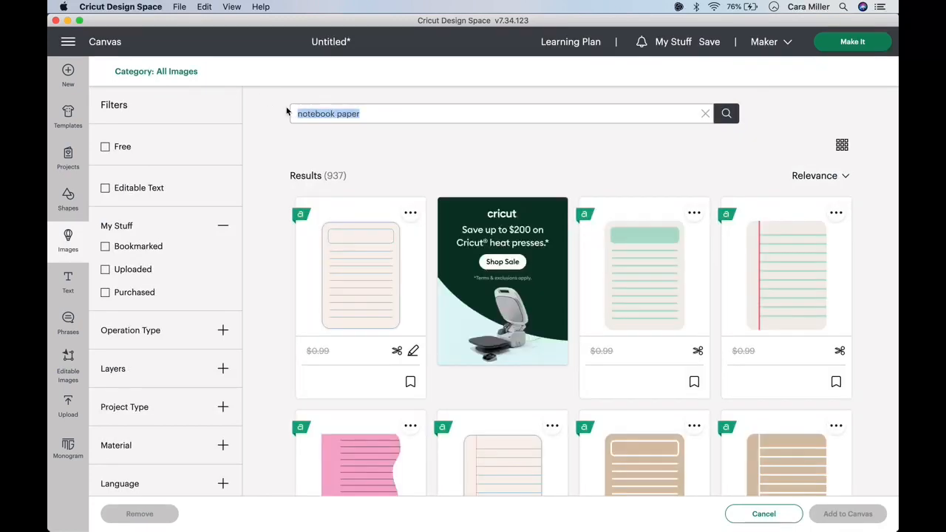
pyautogui.write('tag')
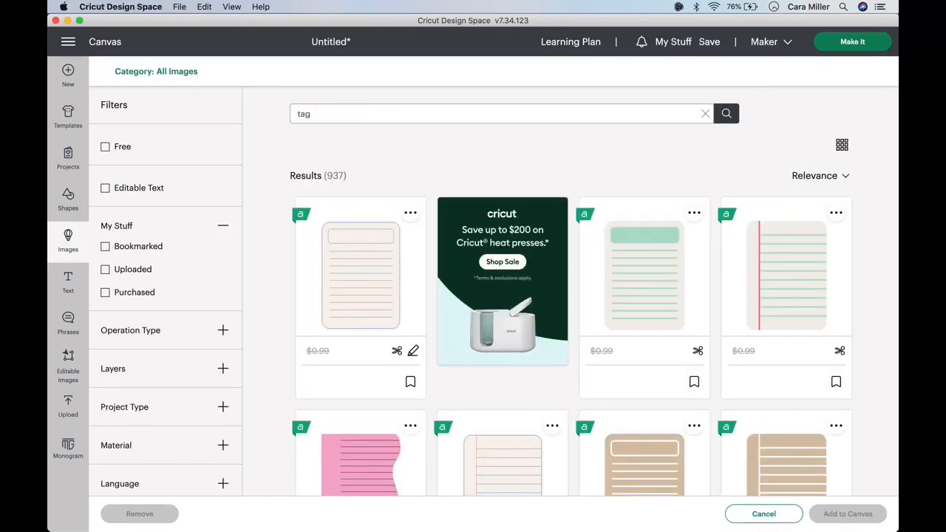
pyautogui.press('Return')
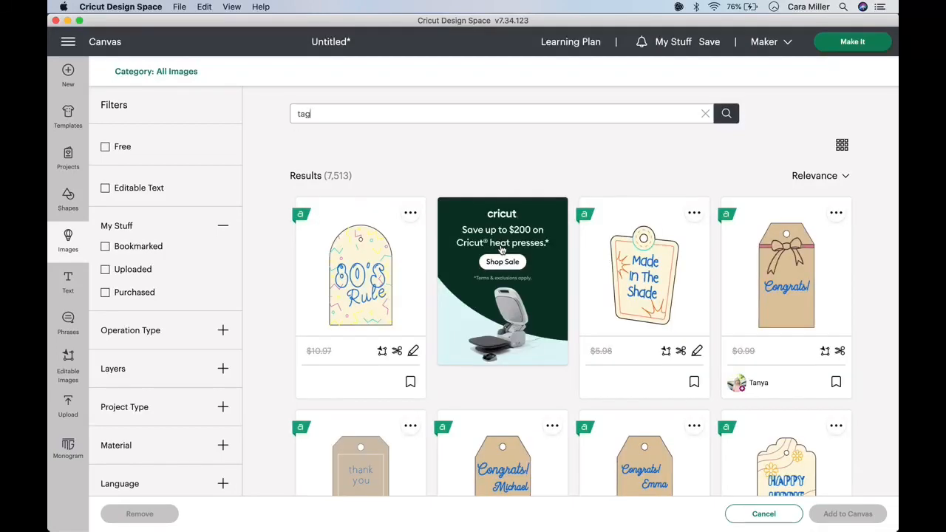
# Step: Look through the "tag" results for a simple solid tag shape with a hole
pyautogui.scroll(-10, 501, 249)
pyautogui.scroll(-8, 501, 250)
pyautogui.scroll(-5, 501, 249)
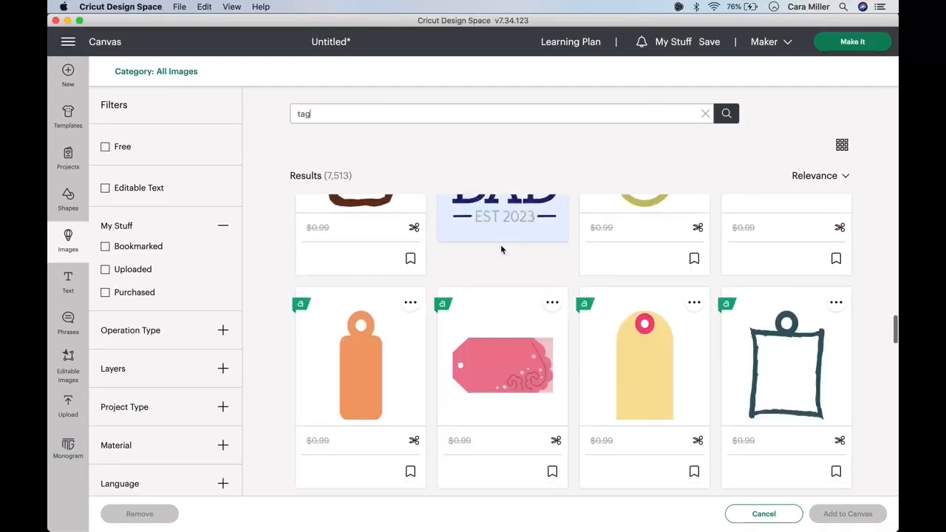
pyautogui.scroll(-2, 500, 250)
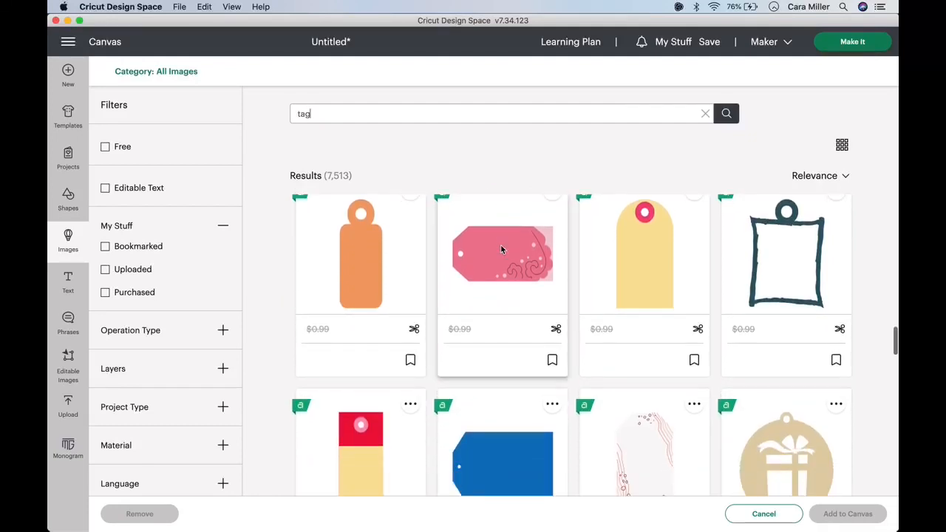
pyautogui.scroll(-8, 500, 250)
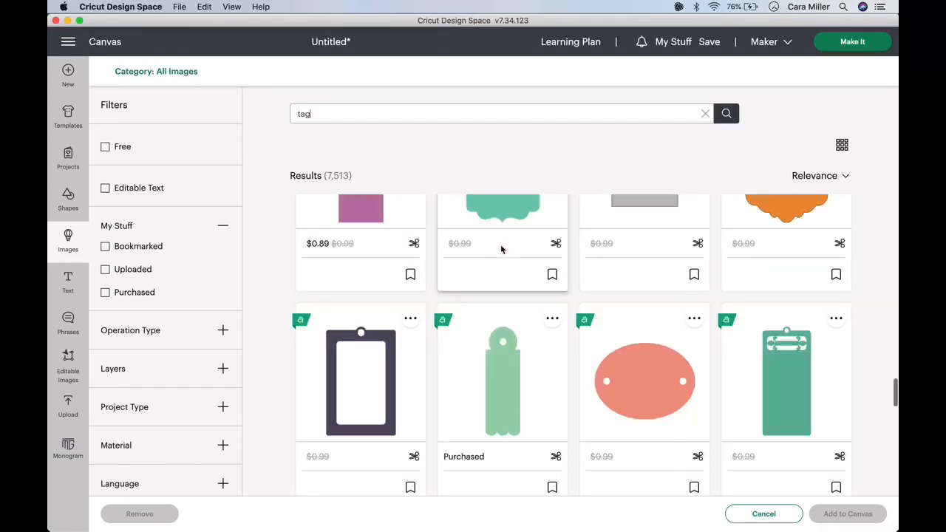
pyautogui.scroll(-6, 500, 250)
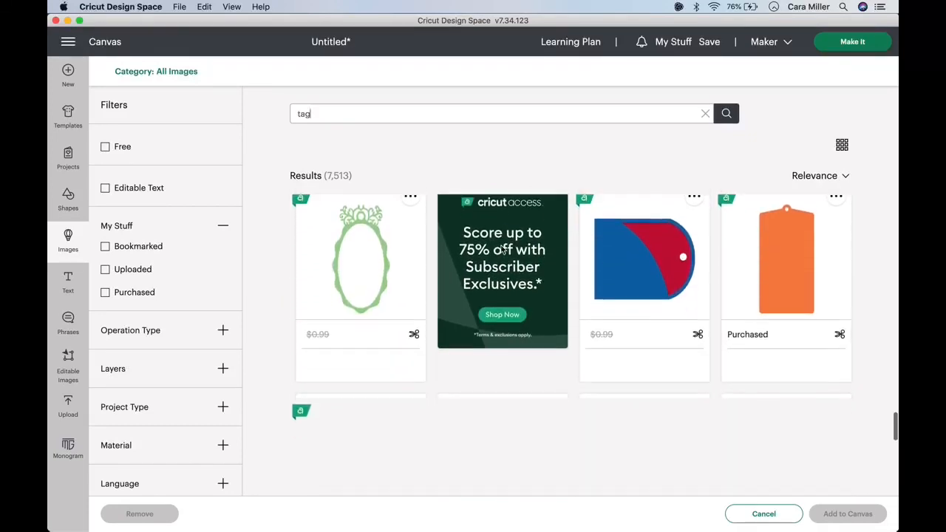
pyautogui.scroll(-8, 501, 249)
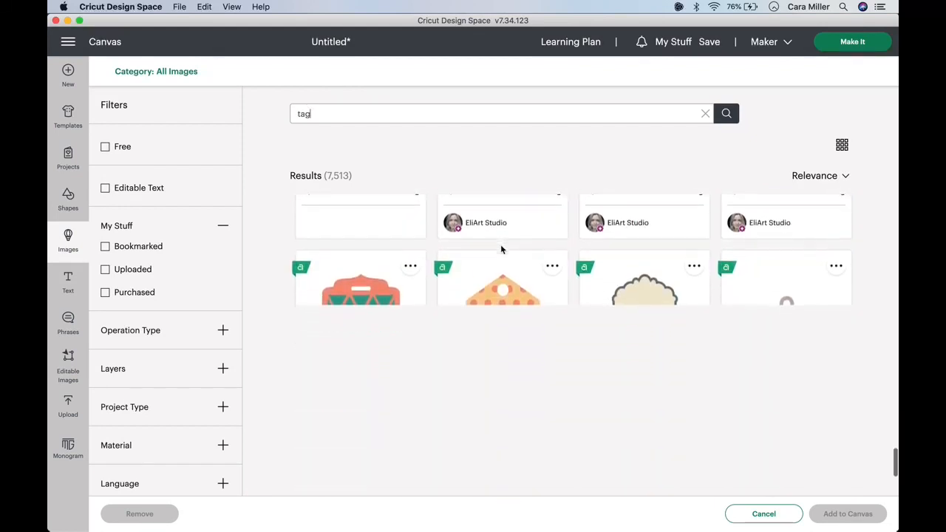
pyautogui.scroll(-2, 501, 249)
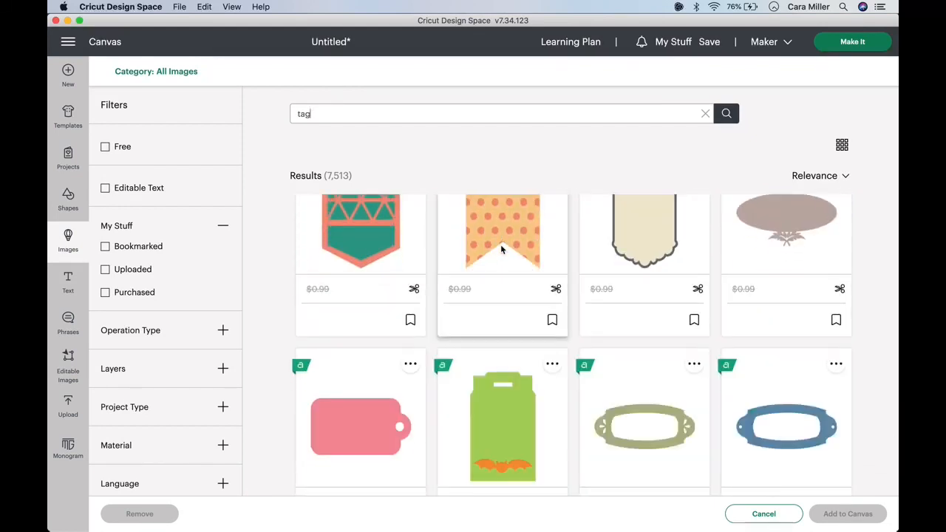
pyautogui.scroll(-6, 500, 250)
pyautogui.scroll(-12, 500, 249)
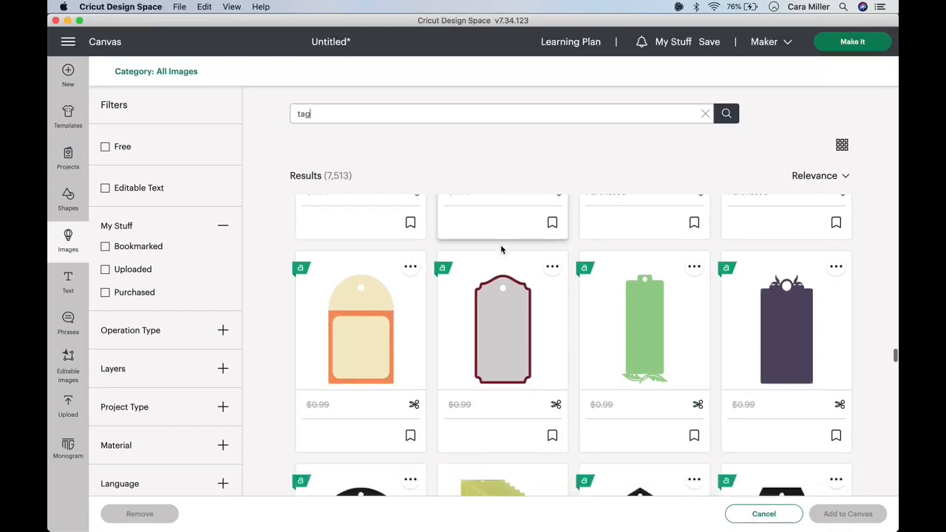
pyautogui.scroll(-6, 500, 250)
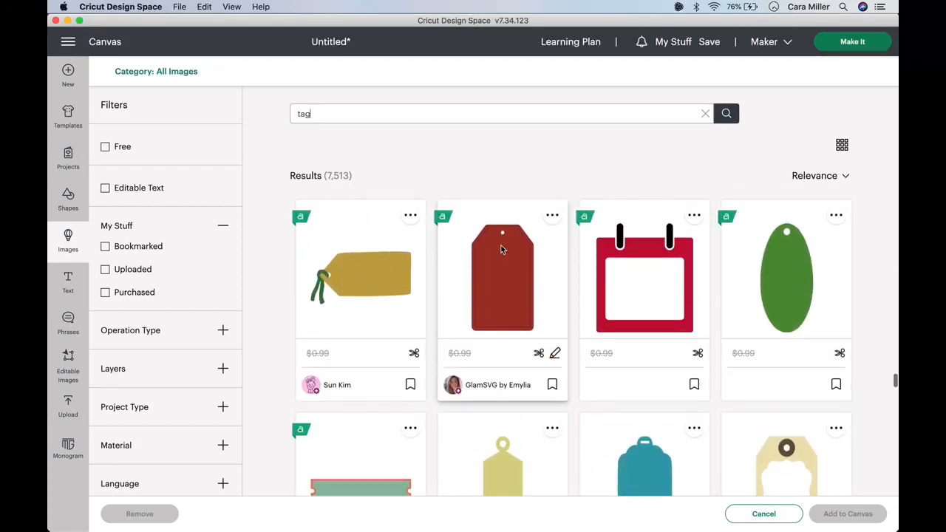
# Step: Add the dark red tag with the inner border line to the canvas and place it beside the bow
pyautogui.click(502, 303)
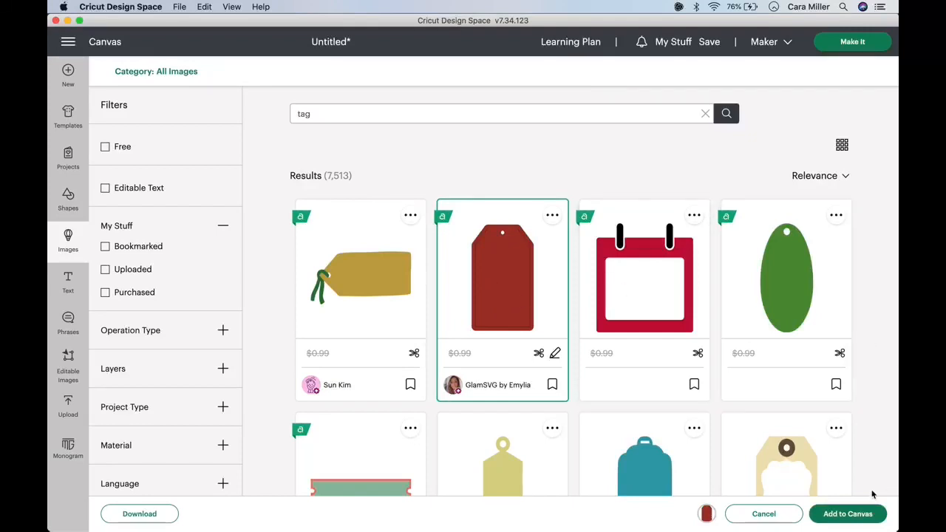
pyautogui.click(864, 516)
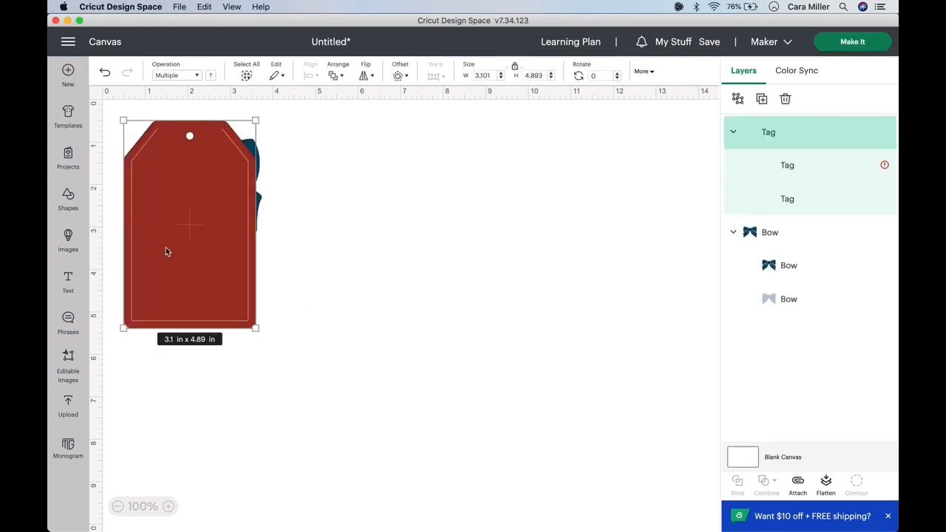
pyautogui.moveTo(169, 245); pyautogui.dragTo(433, 308)
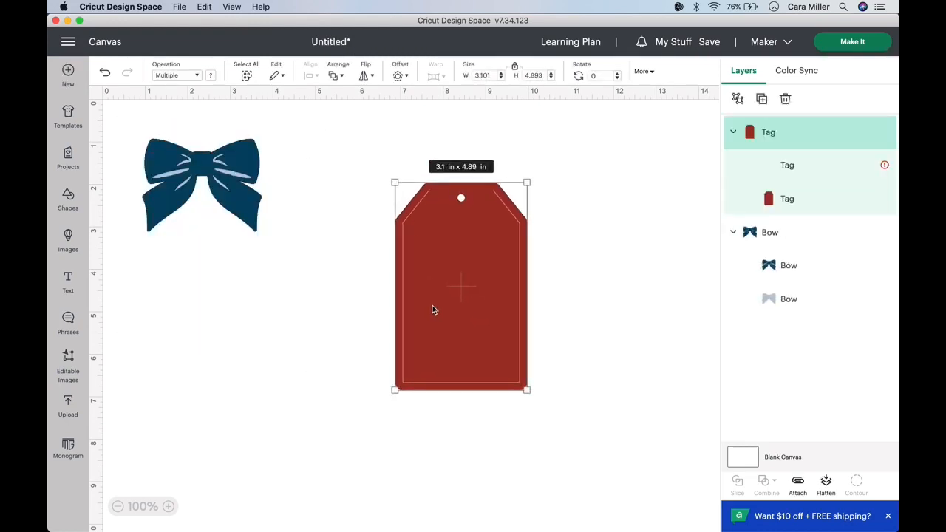
# Step: Set the red tag's inner border line to a Black Fine Point (0.4mm) pen, and hide that layer
pyautogui.click(872, 168)
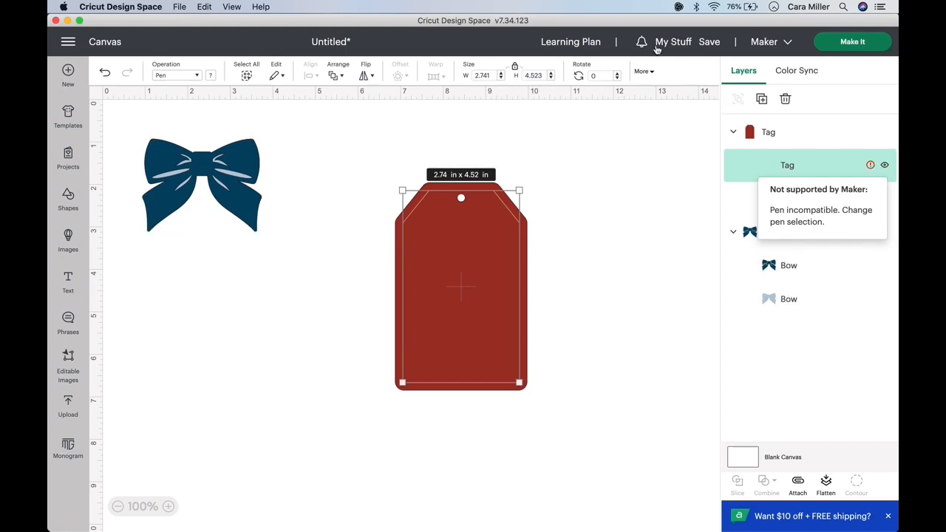
pyautogui.click(209, 77)
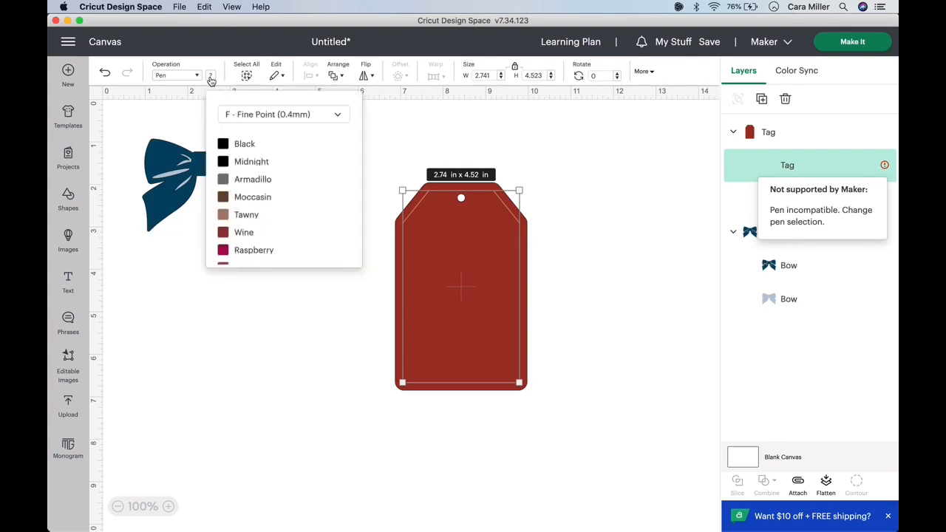
pyautogui.click(244, 146)
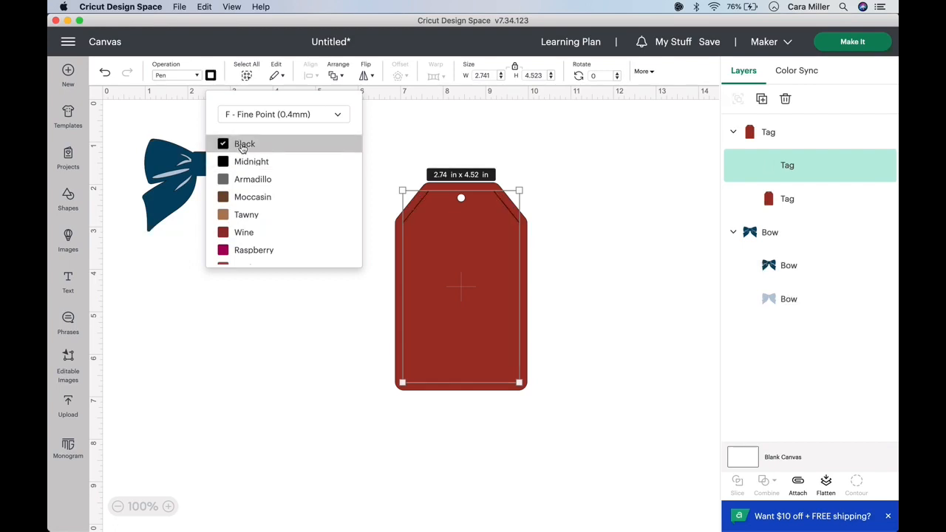
pyautogui.click(589, 291)
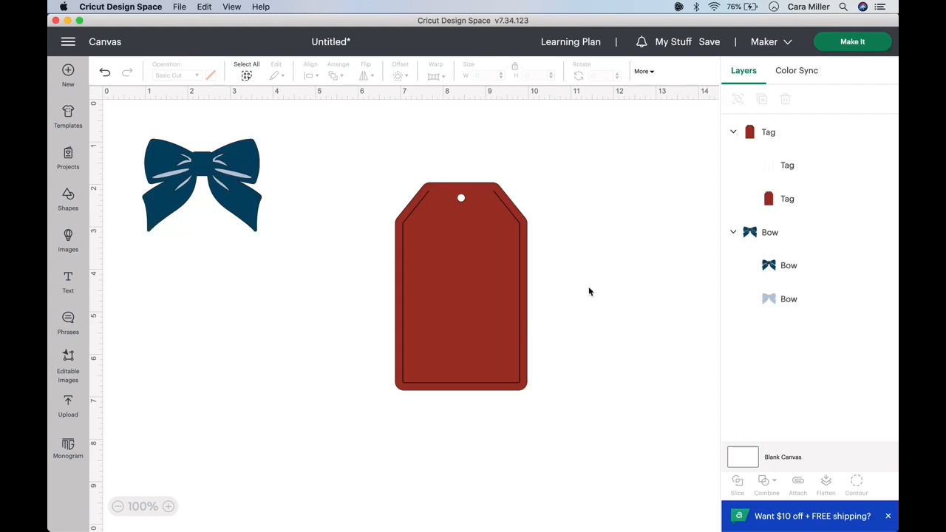
pyautogui.moveTo(802, 165)
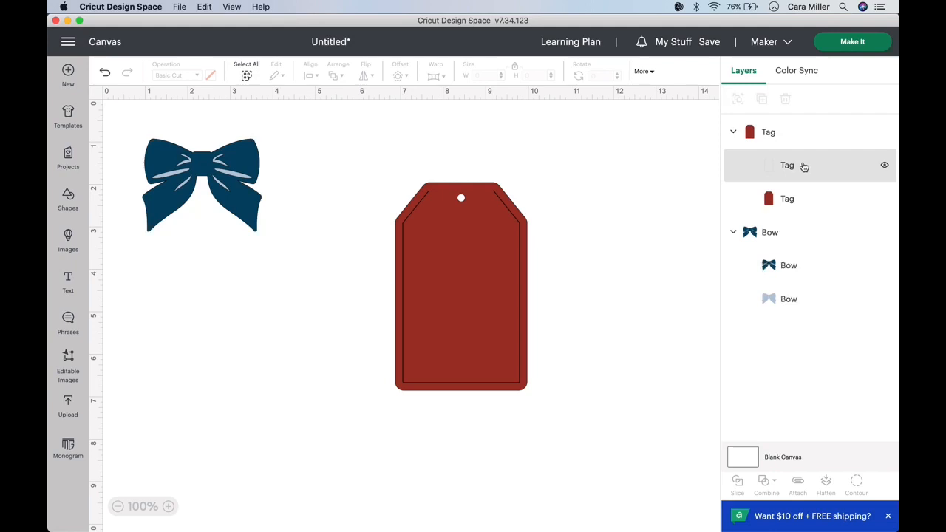
pyautogui.click(885, 166)
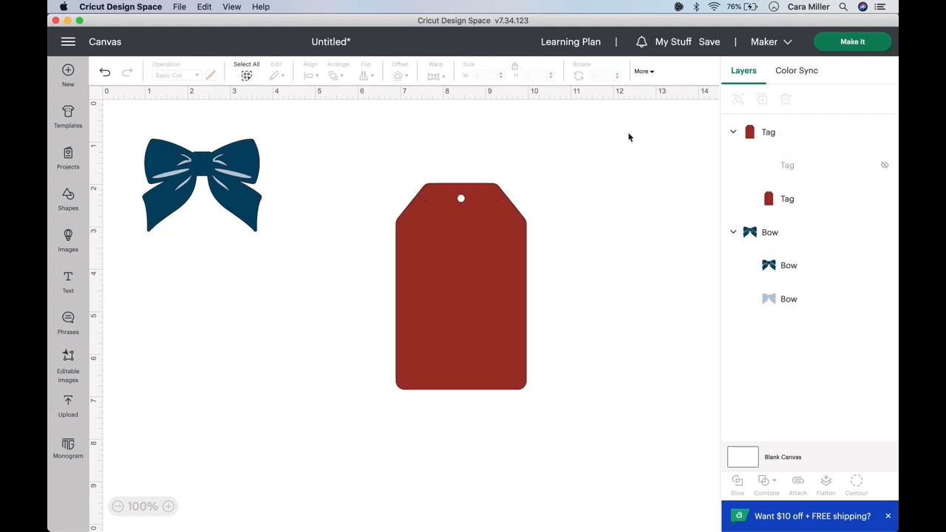
# Step: Ungroup the red tag and recolor its solid shape the same light blue as the bow's back layer
pyautogui.click(504, 254)
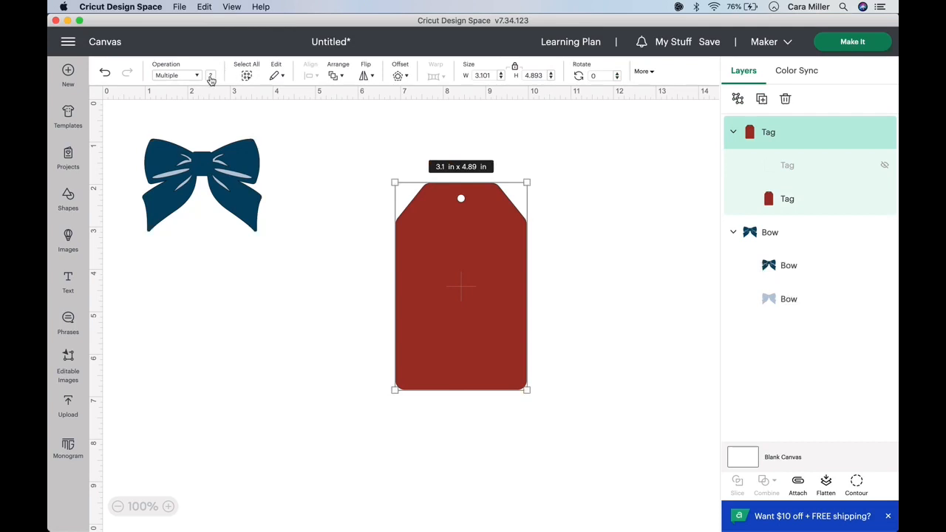
pyautogui.click(737, 99)
pyautogui.click(614, 163)
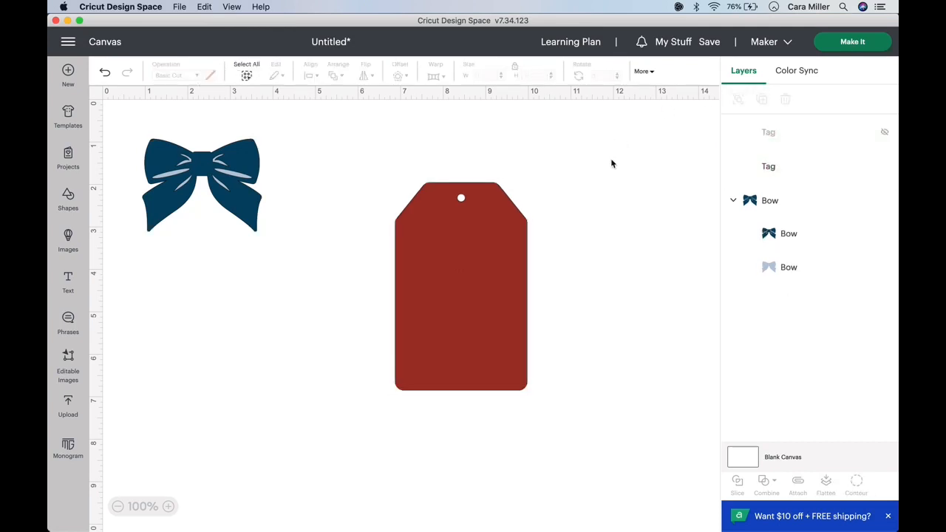
pyautogui.click(486, 260)
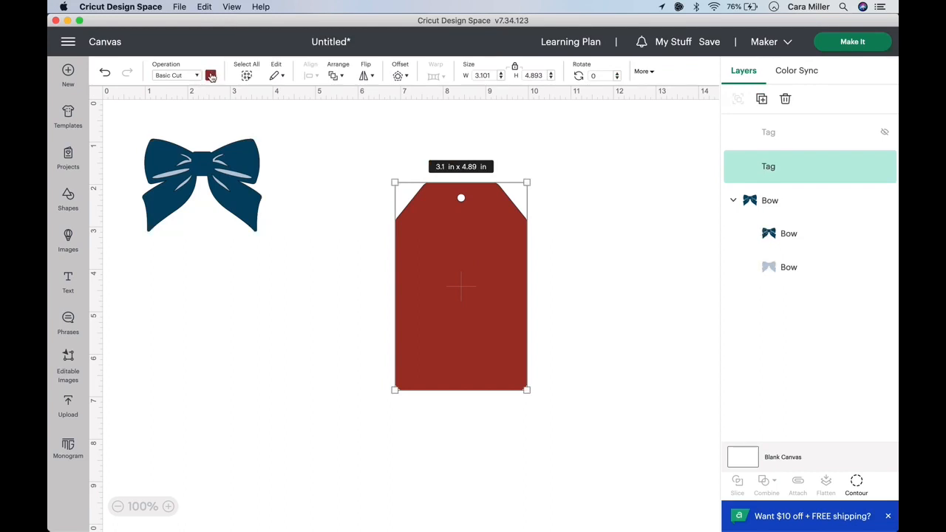
pyautogui.click(211, 74)
pyautogui.click(223, 125)
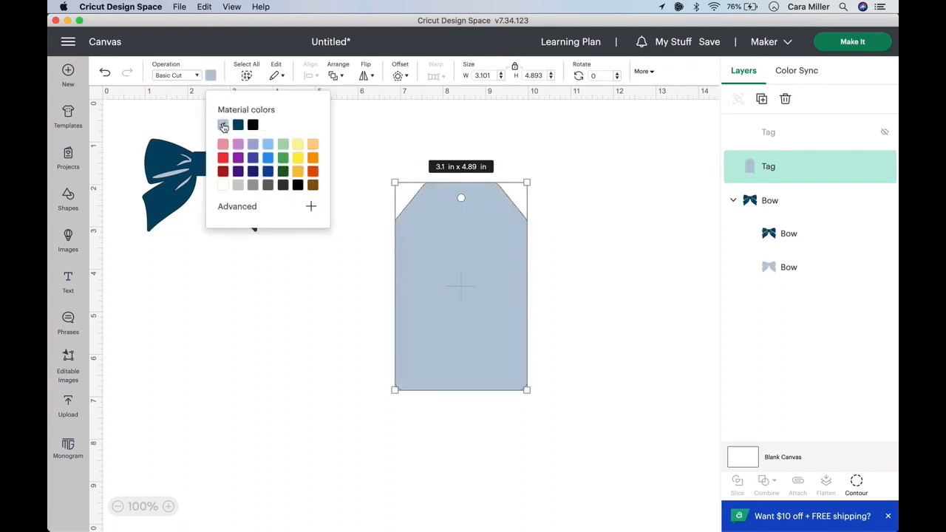
pyautogui.click(274, 371)
# Step: Move the bow onto the upper part of the tag and bring it to the front
pyautogui.moveTo(249, 217); pyautogui.dragTo(497, 228)
pyautogui.click(563, 177)
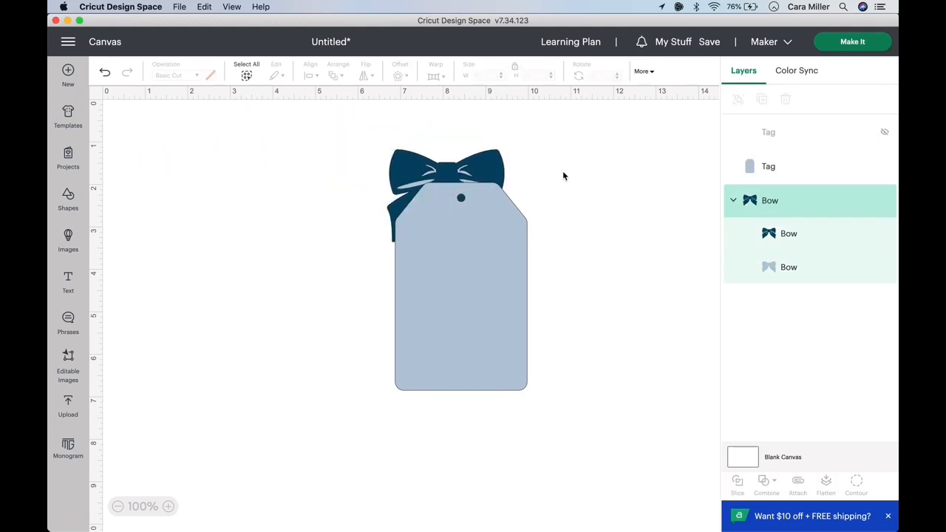
pyautogui.click(483, 167)
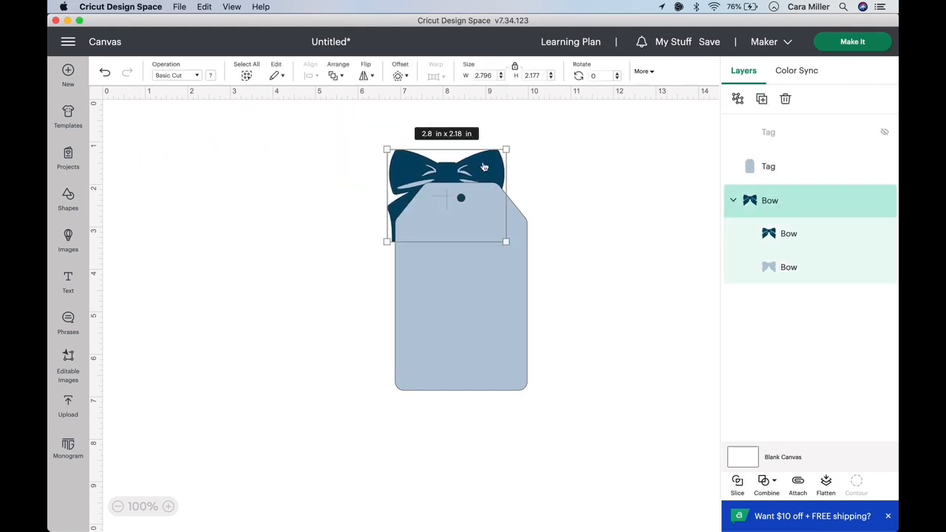
pyautogui.rightClick(483, 167)
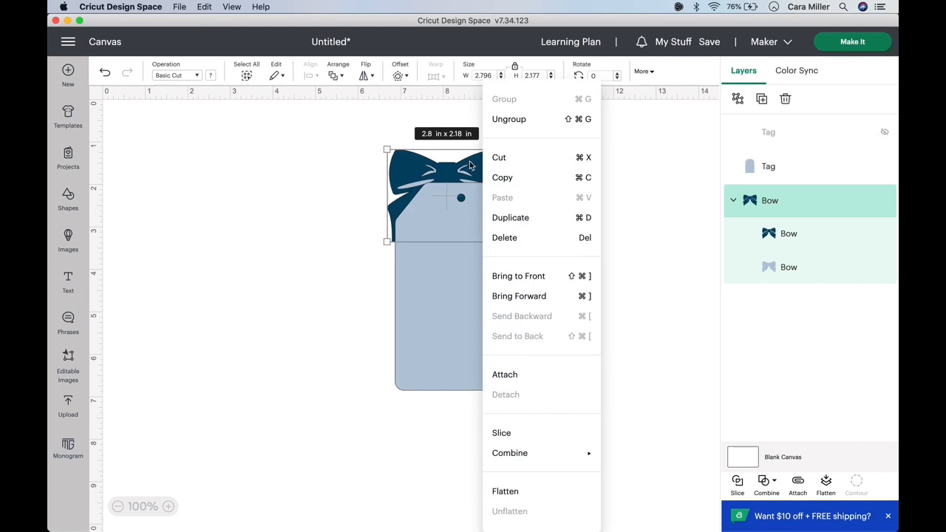
pyautogui.click(542, 277)
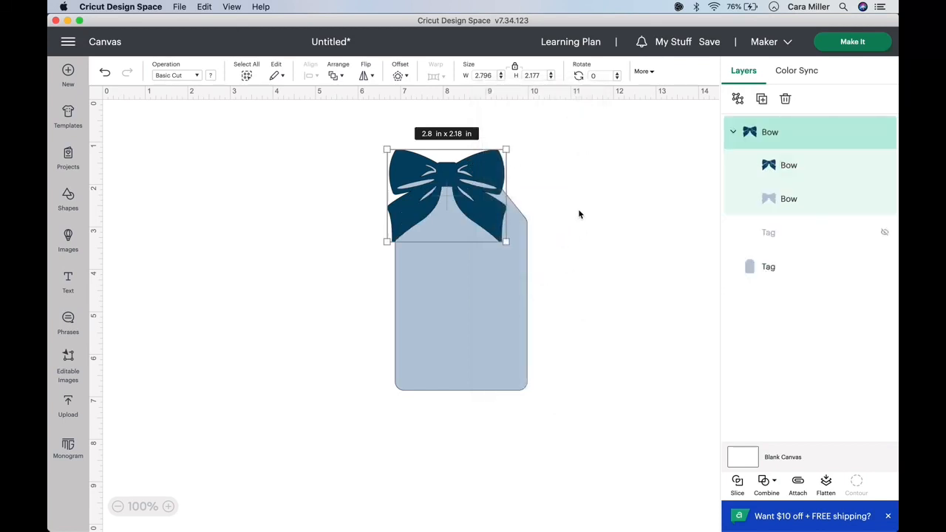
pyautogui.click(577, 210)
# Step: Center the bow over the tag's hole and tilt it slightly clockwise
pyautogui.moveTo(492, 171); pyautogui.dragTo(506, 195)
pyautogui.moveTo(531, 158); pyautogui.dragTo(539, 184)
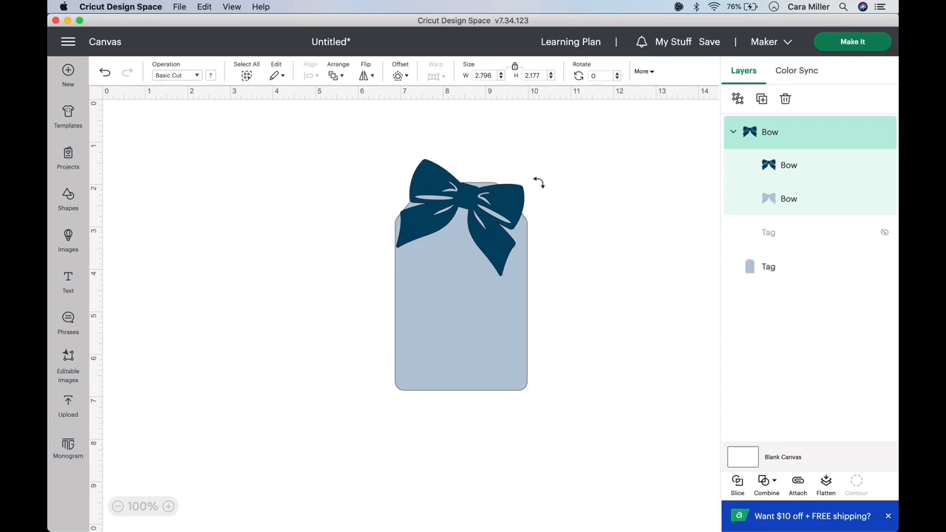
pyautogui.click(543, 289)
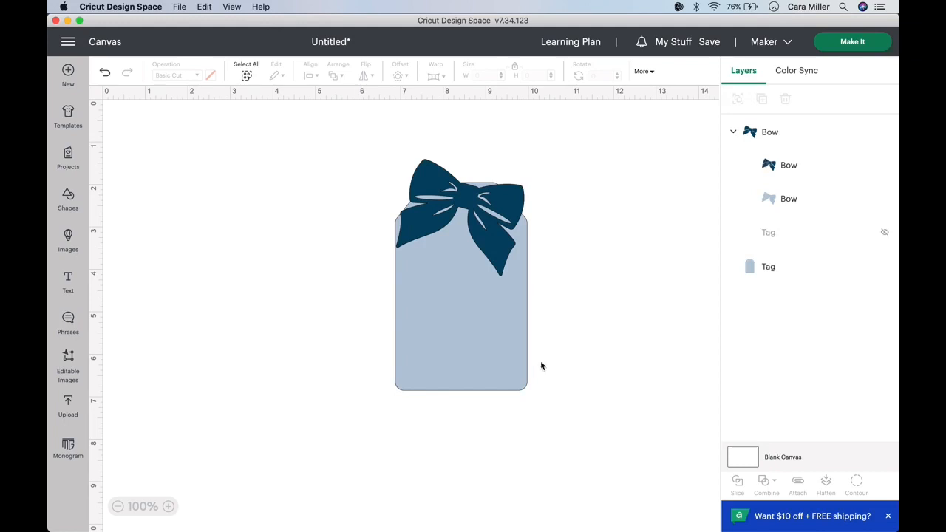
# Step: Create a welded, rounded-corner offset of 0.097 in around the bow and tag together
pyautogui.moveTo(558, 418); pyautogui.dragTo(350, 131)
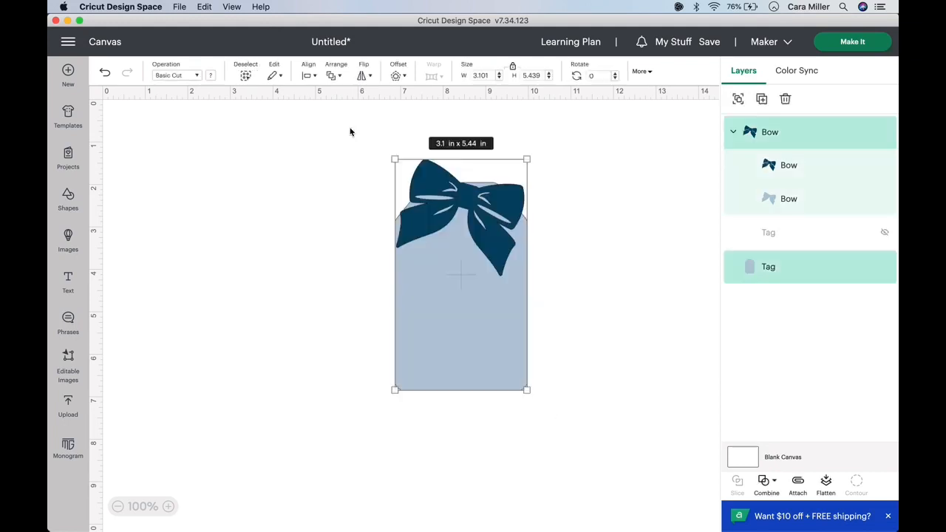
pyautogui.click(397, 77)
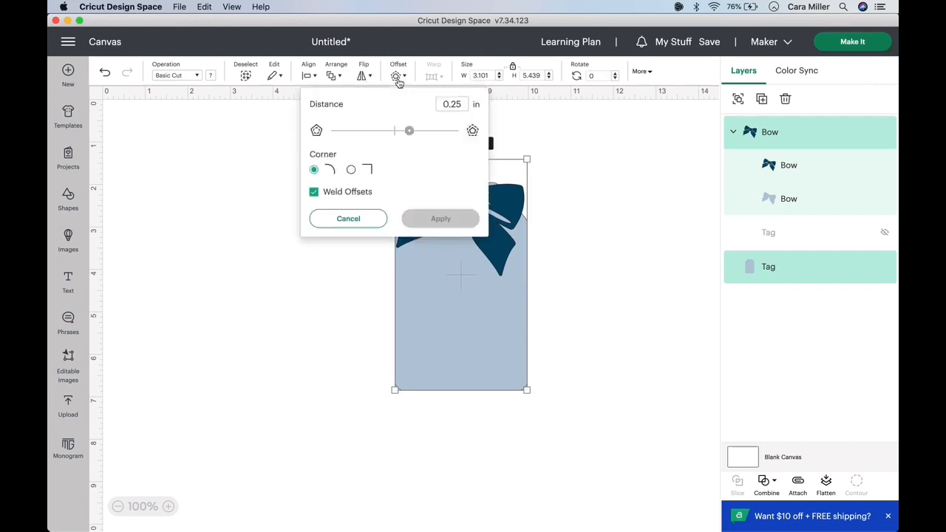
pyautogui.moveTo(410, 133); pyautogui.dragTo(401, 136)
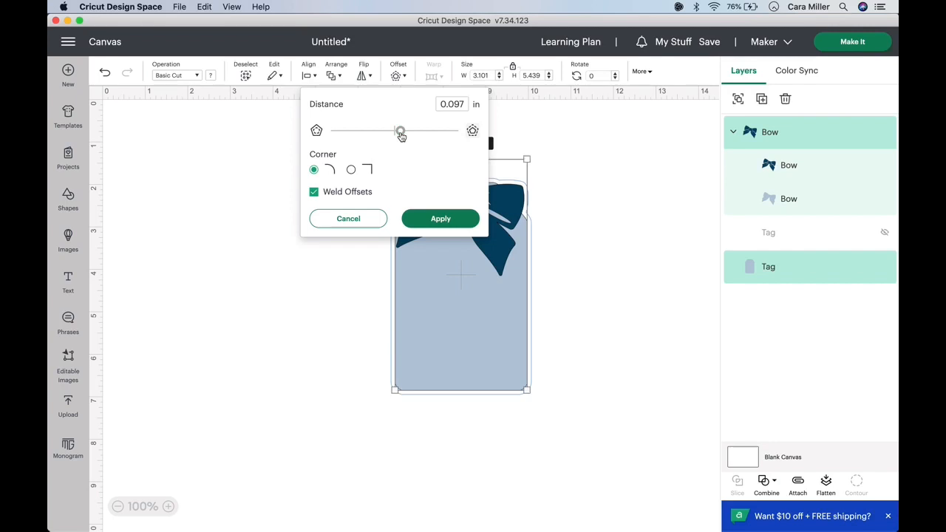
pyautogui.click(444, 218)
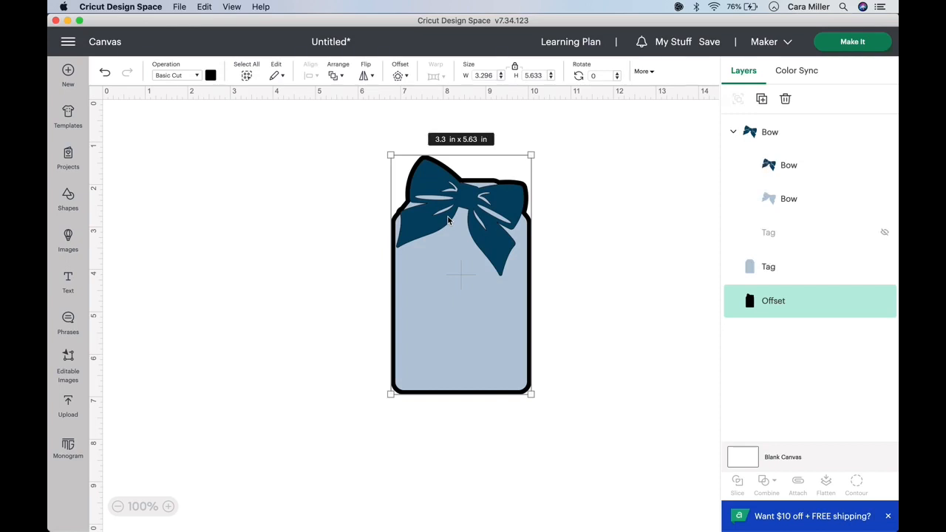
pyautogui.click(611, 247)
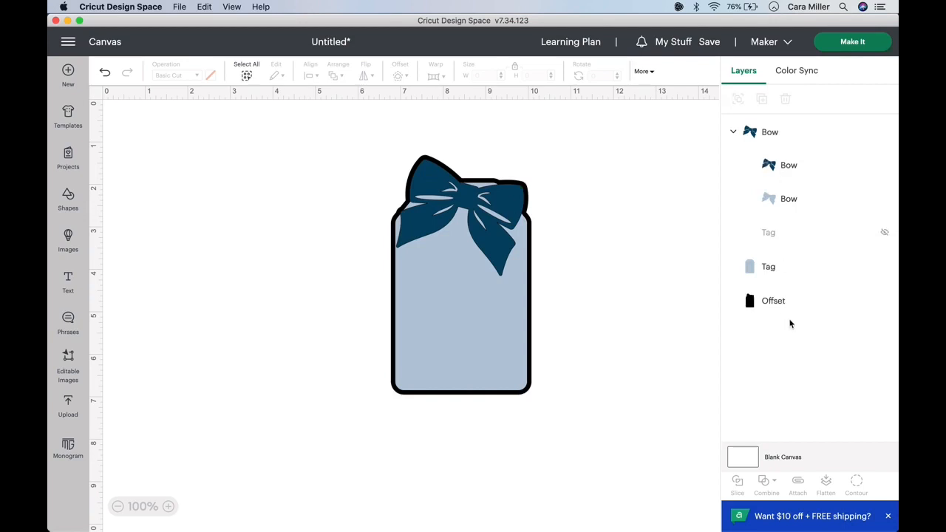
# Step: Recolor the offset layer the same dark navy blue as the bow
pyautogui.click(784, 310)
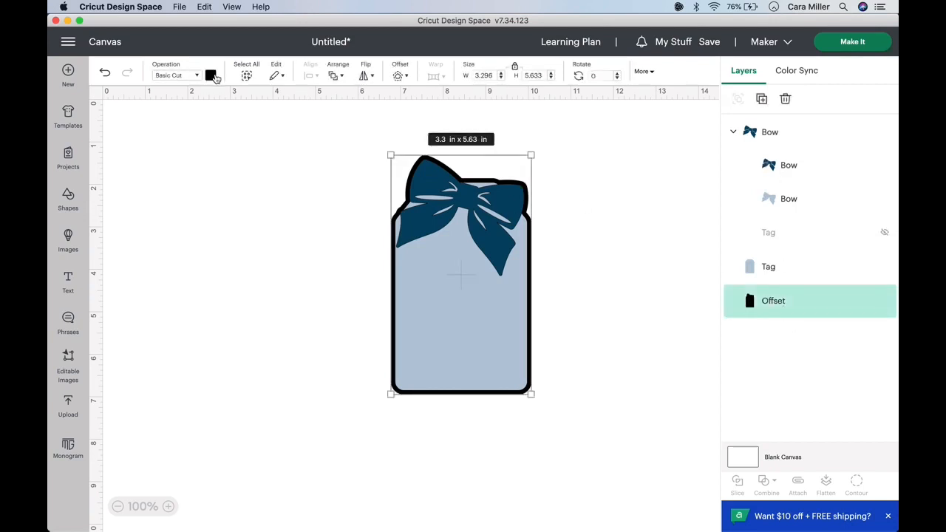
pyautogui.click(212, 78)
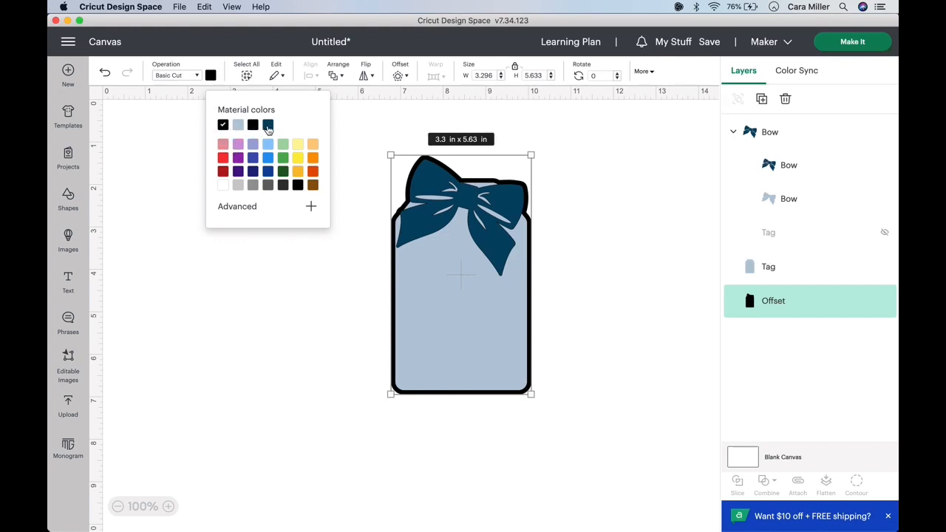
pyautogui.click(268, 127)
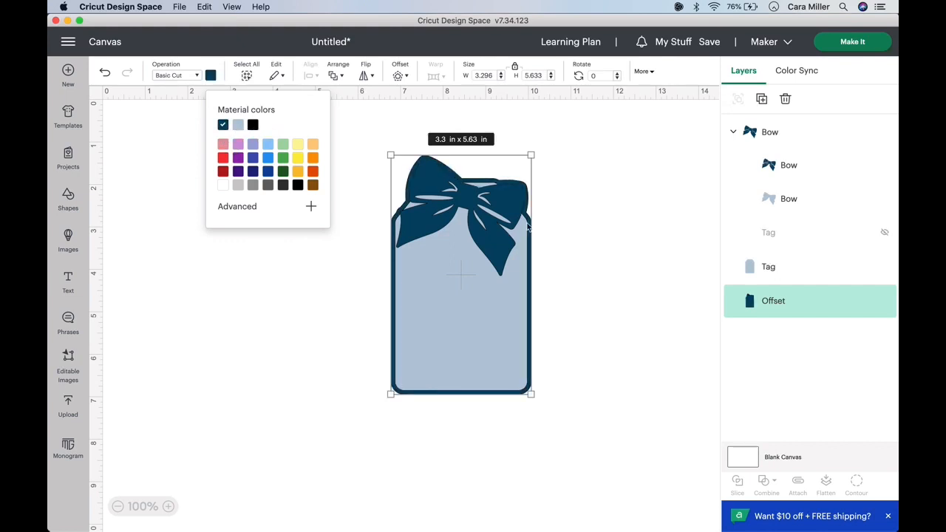
pyautogui.click(570, 245)
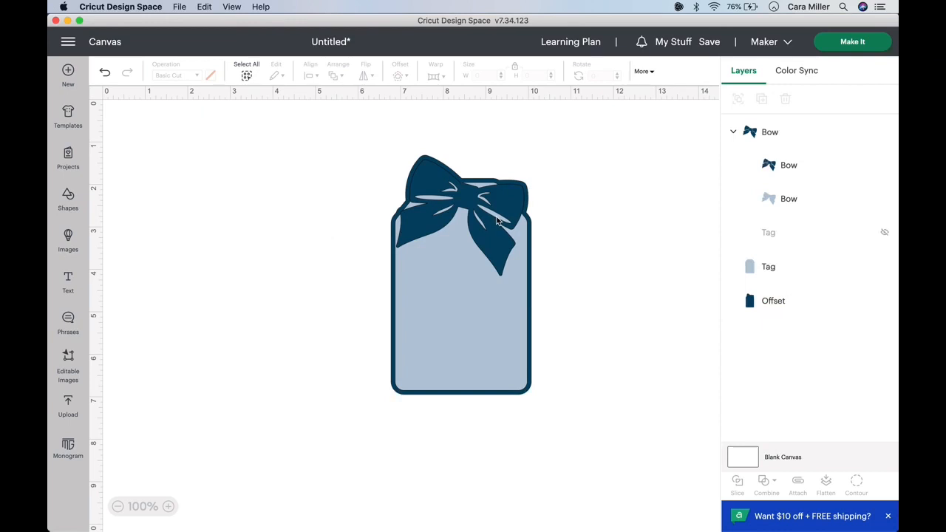
# Step: Flatten the bow, tag and offset into one Print Then Cut image, preview it on the mat, and return to the canvas
pyautogui.moveTo(569, 439); pyautogui.dragTo(339, 123)
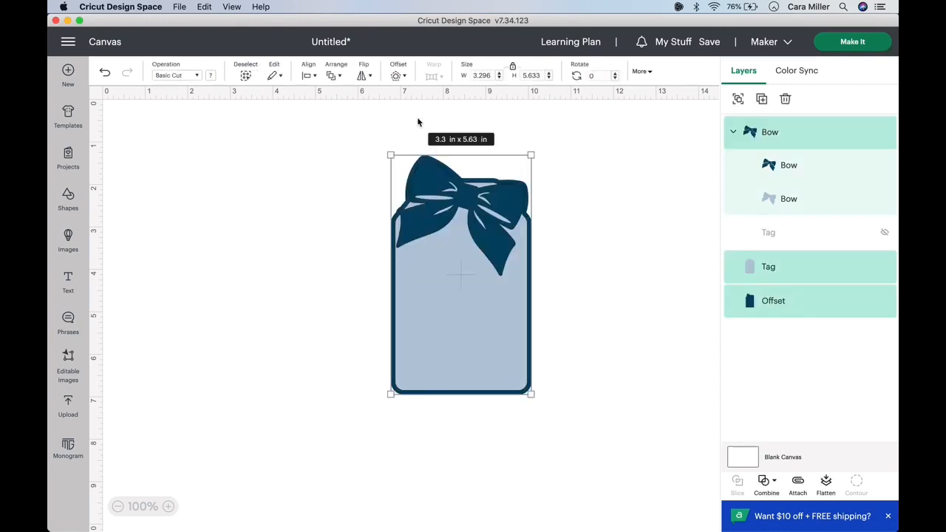
pyautogui.click(826, 484)
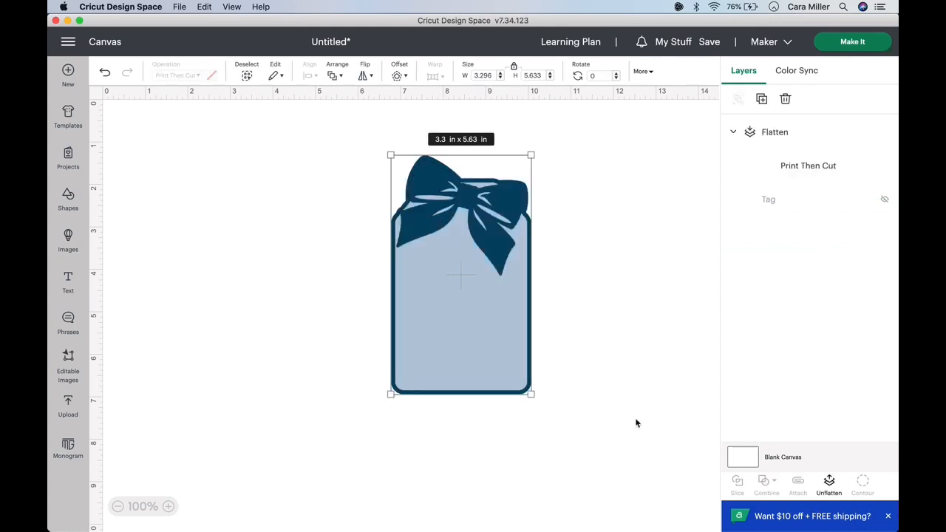
pyautogui.click(611, 408)
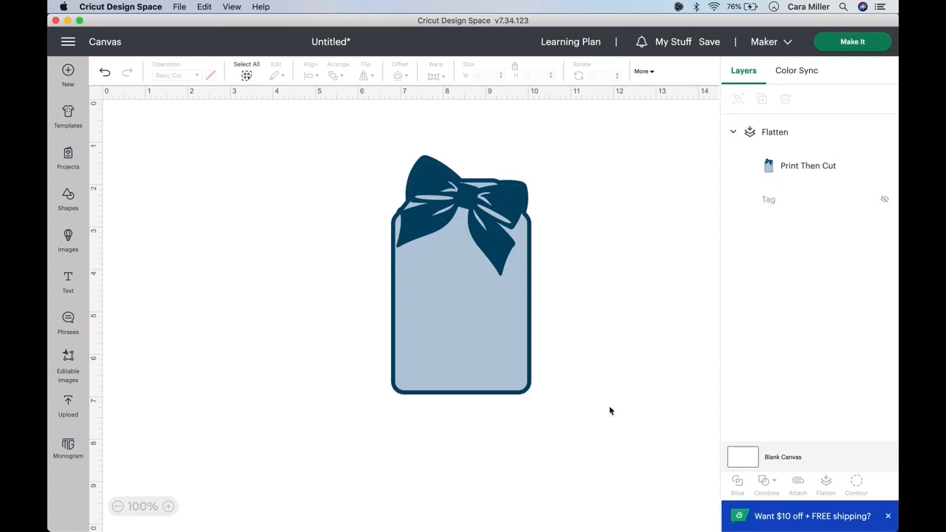
pyautogui.click(855, 44)
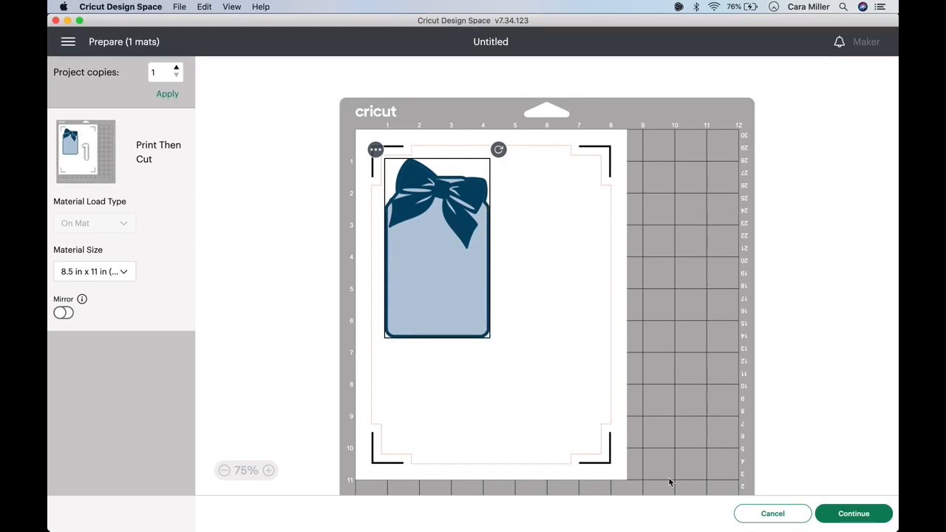
pyautogui.click(776, 516)
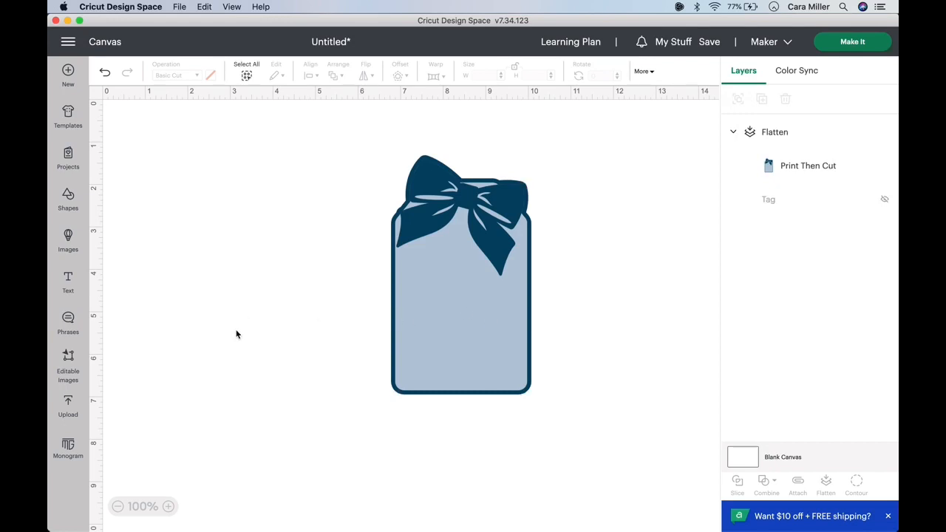
# Step: Add the uploaded "Hello Sunshine" lettering to the canvas, shrink it to fit the tag's width, and place it below the bow
pyautogui.click(67, 414)
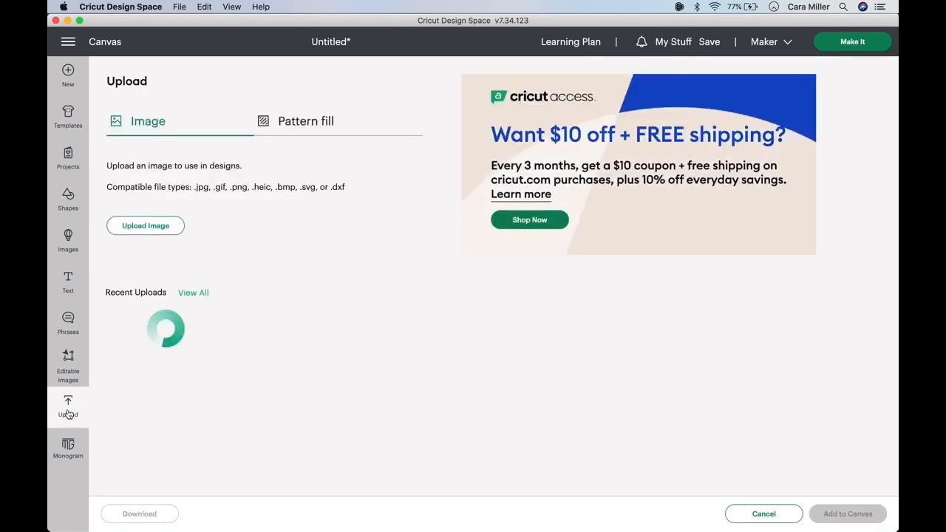
pyautogui.scroll(-3, 450, 338)
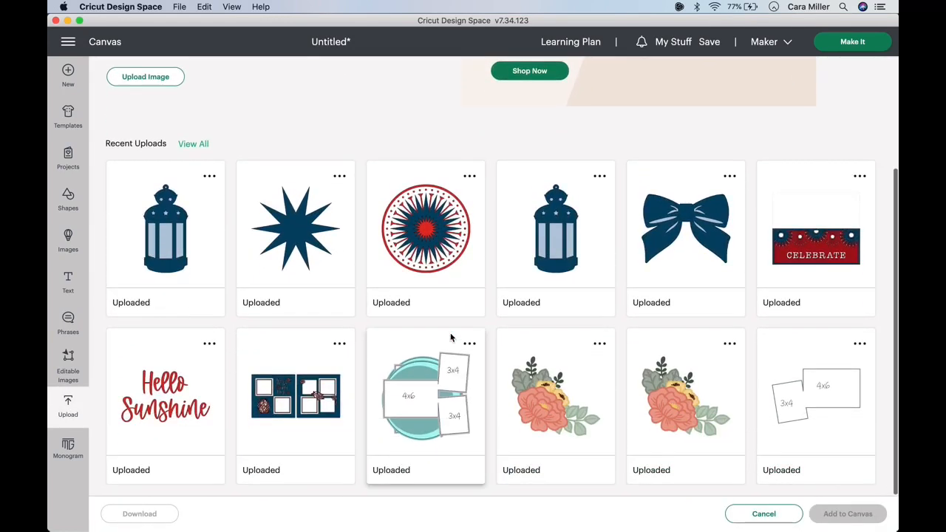
pyautogui.click(198, 416)
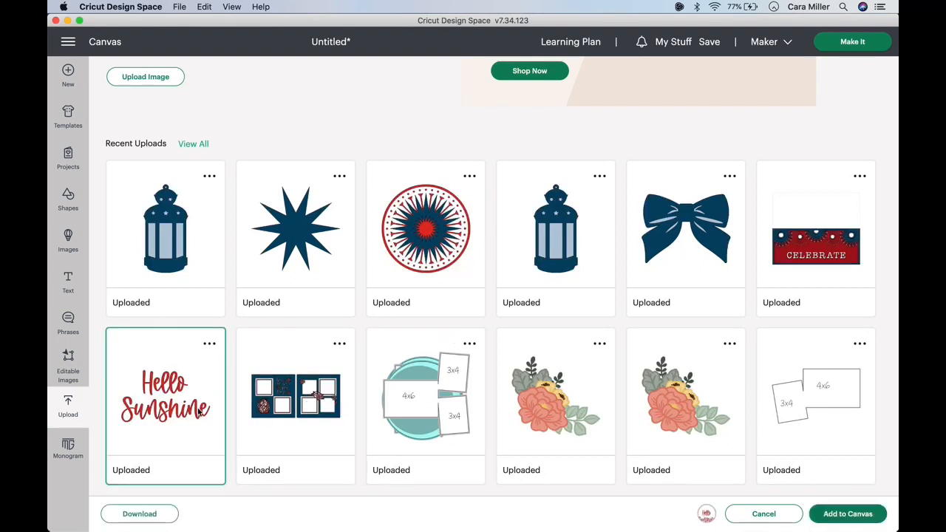
pyautogui.click(849, 520)
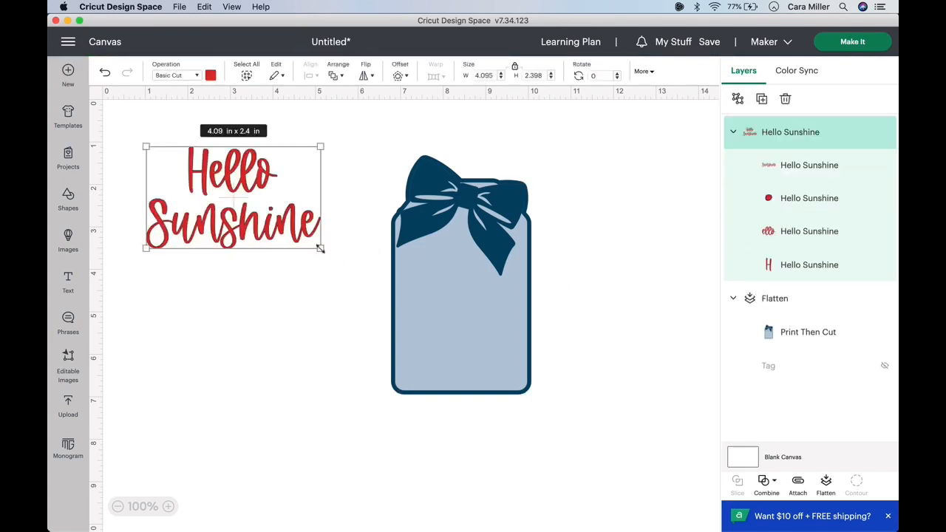
pyautogui.moveTo(319, 249); pyautogui.dragTo(501, 336)
pyautogui.click(606, 314)
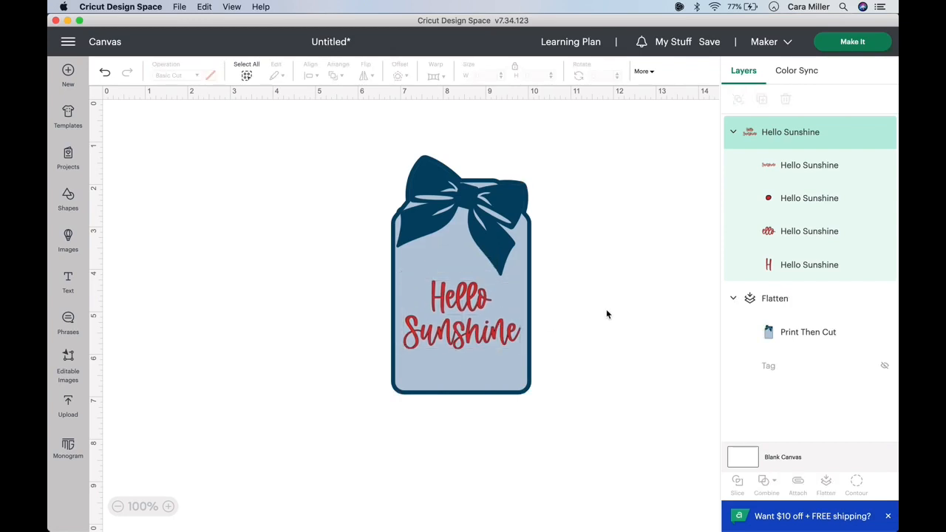
# Step: Flatten the "Hello Sunshine" lettering together with the tag, preview the result on the mat, and return to the canvas
pyautogui.moveTo(580, 427); pyautogui.dragTo(333, 99)
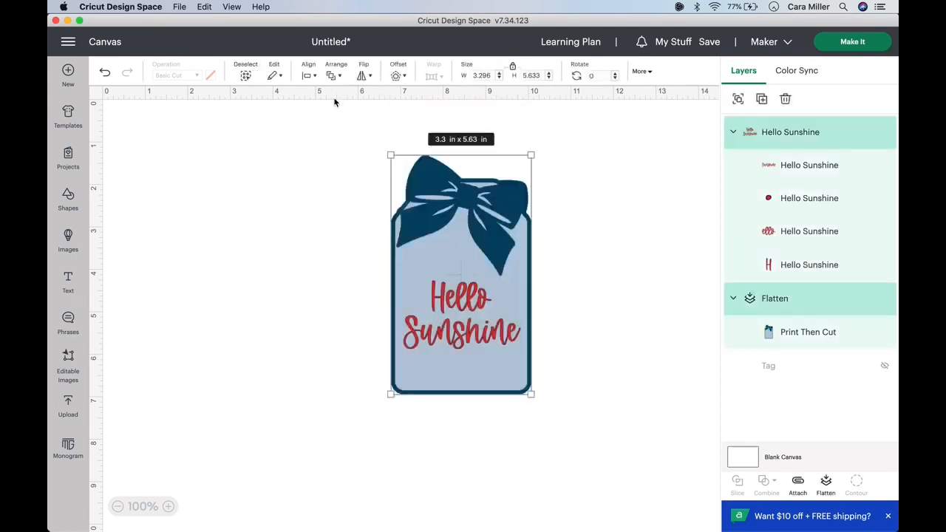
pyautogui.click(826, 484)
pyautogui.click(608, 317)
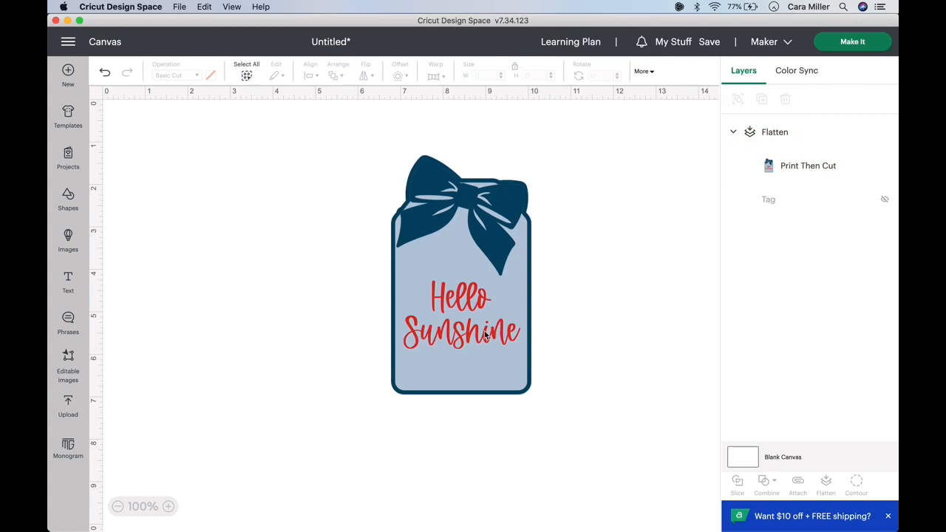
pyautogui.click(859, 43)
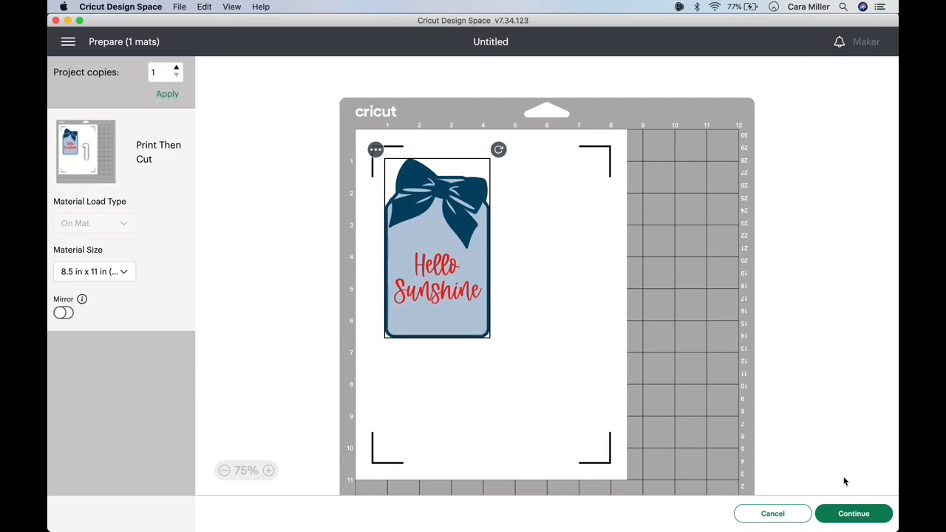
pyautogui.click(772, 513)
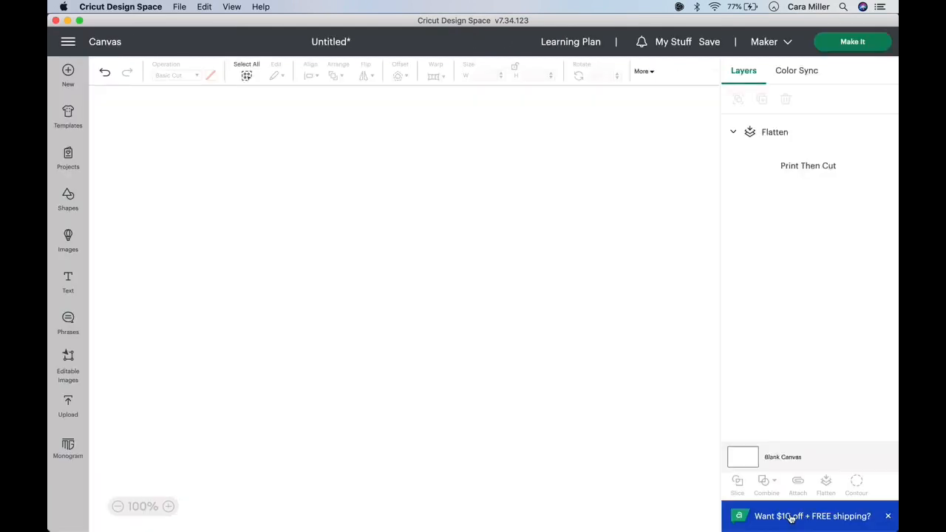
# Step: Start a new blank project, replacing the tag project without saving it
pyautogui.click(68, 72)
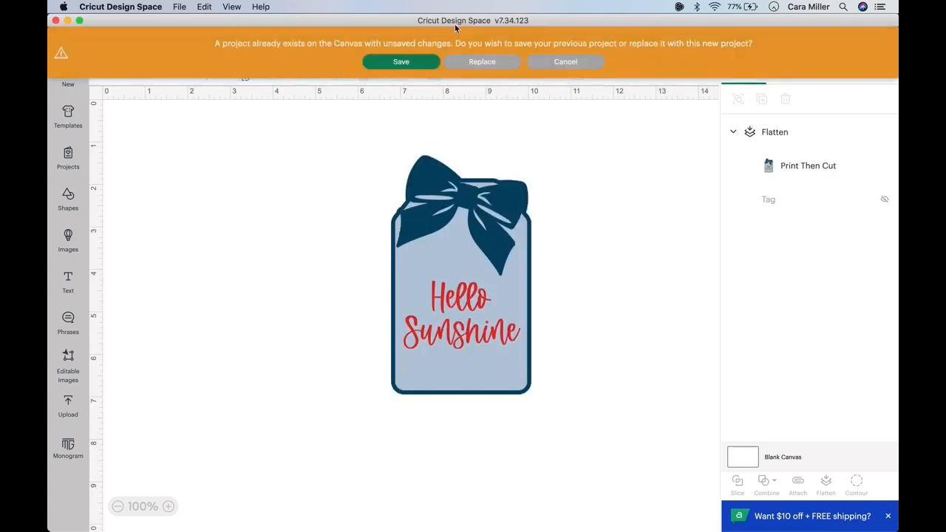
pyautogui.click(507, 63)
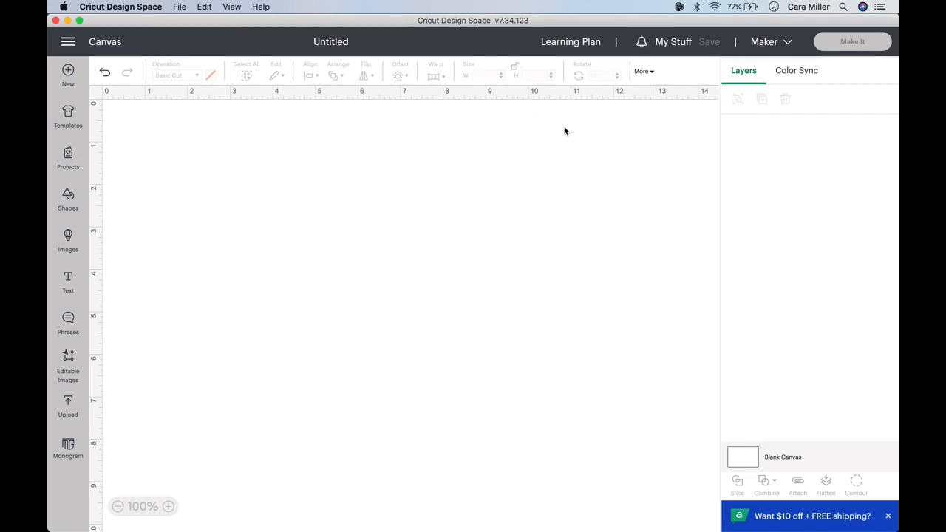
# Step: Add the uploaded two-page "These Are The Best Days" layout to the canvas
pyautogui.click(64, 414)
pyautogui.scroll(-4, 545, 311)
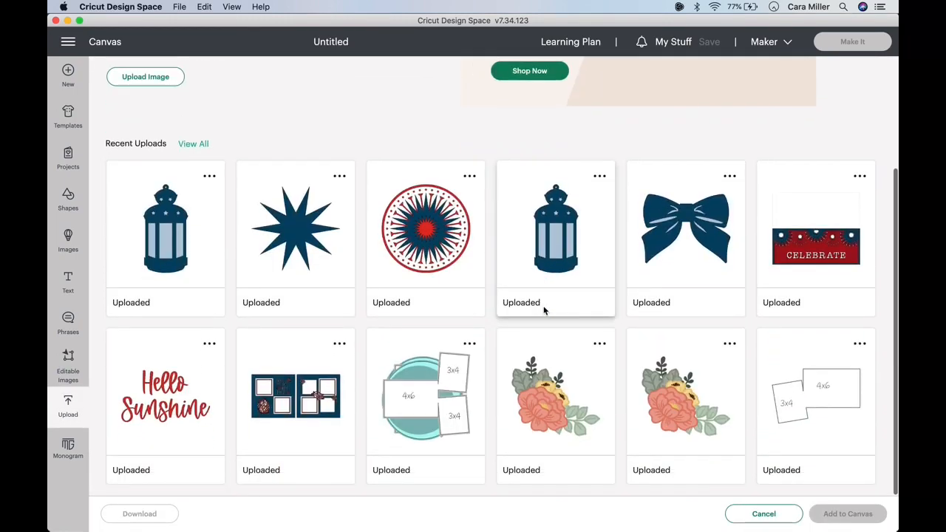
pyautogui.click(316, 397)
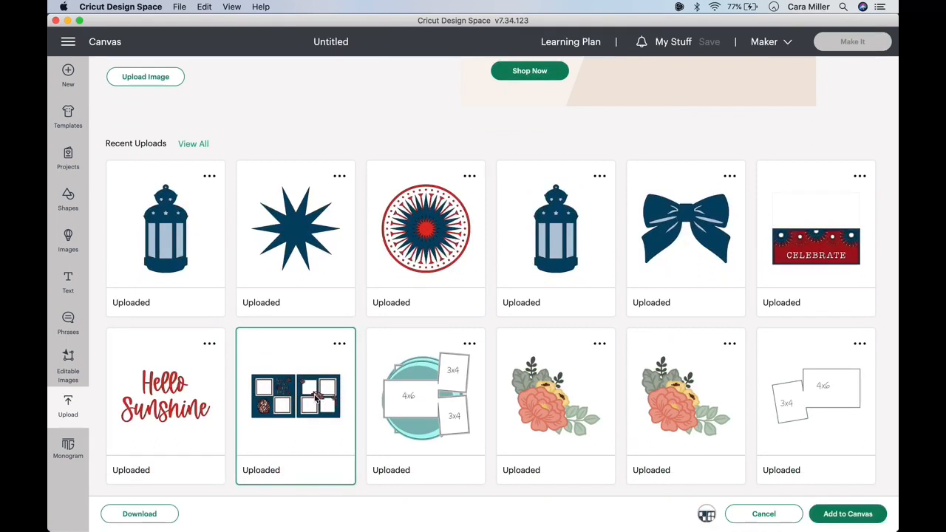
pyautogui.click(848, 514)
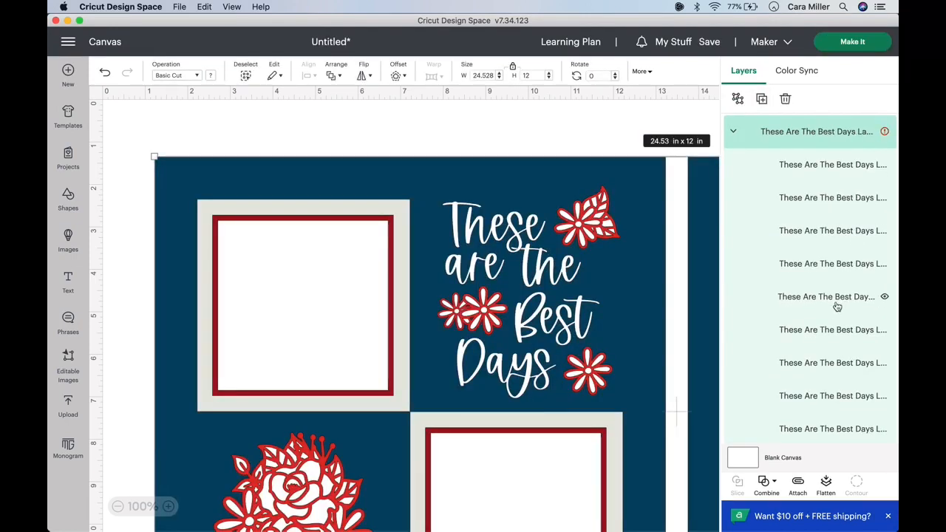
# Step: Examine the full two-page layout, its list of layers and the size warning on the layout group
pyautogui.scroll(-5, 837, 306)
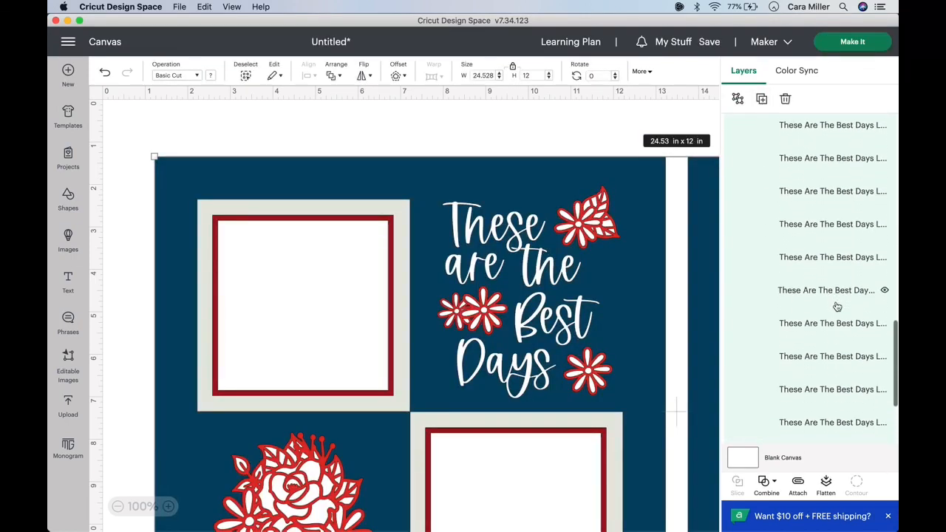
pyautogui.scroll(5, 836, 318)
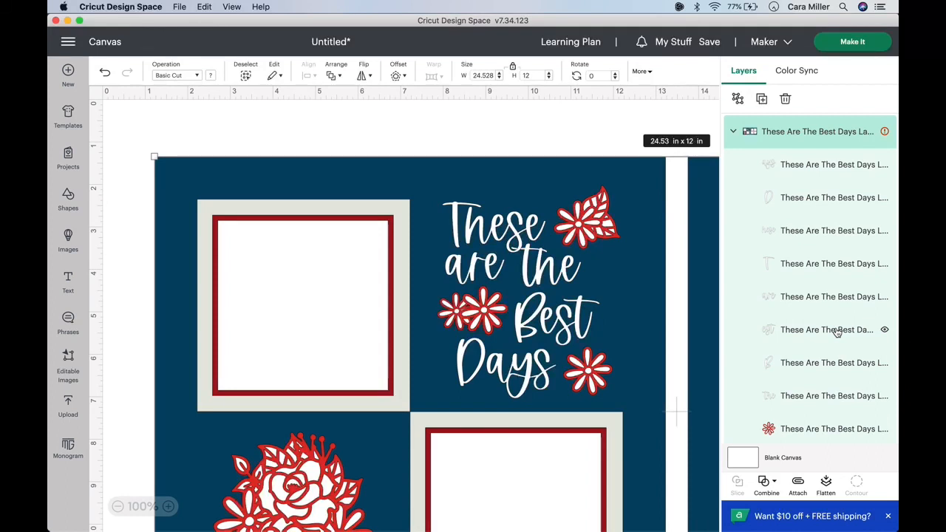
pyautogui.click(118, 507)
pyautogui.click(118, 507)
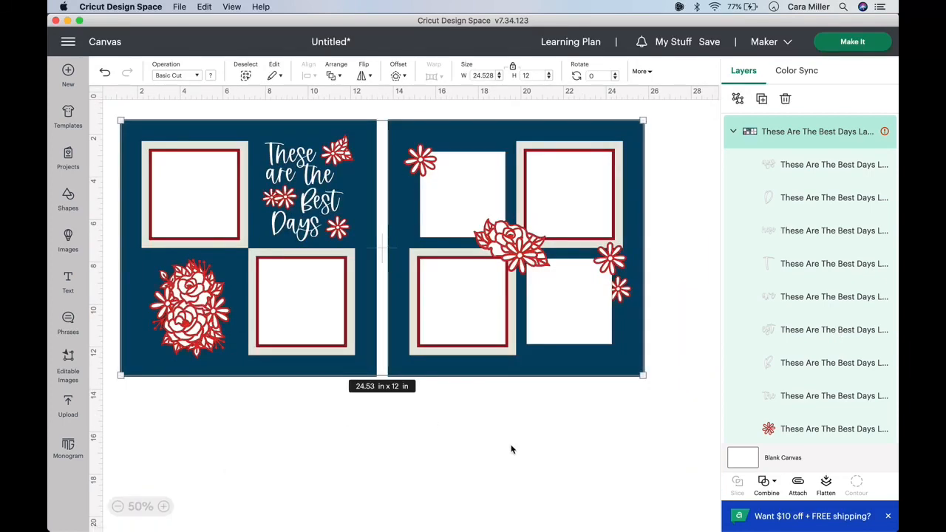
pyautogui.click(530, 450)
pyautogui.click(634, 205)
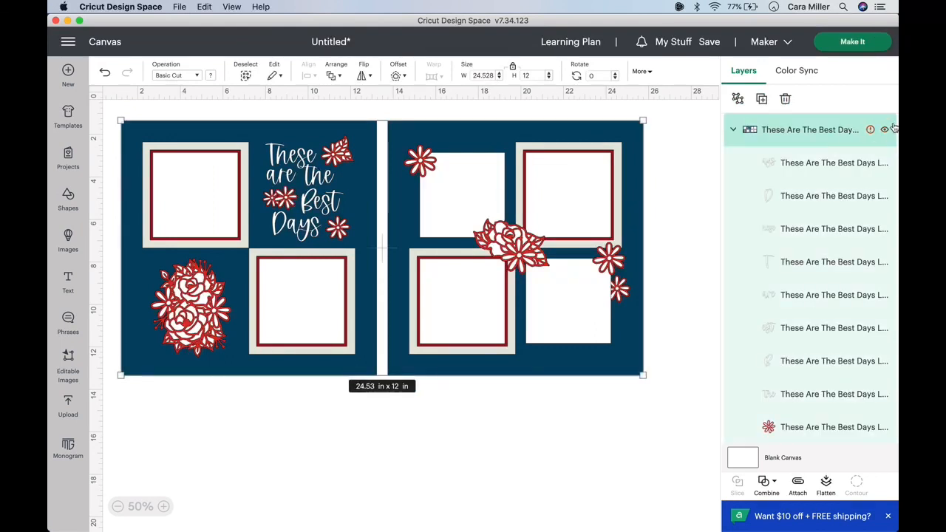
pyautogui.moveTo(871, 130)
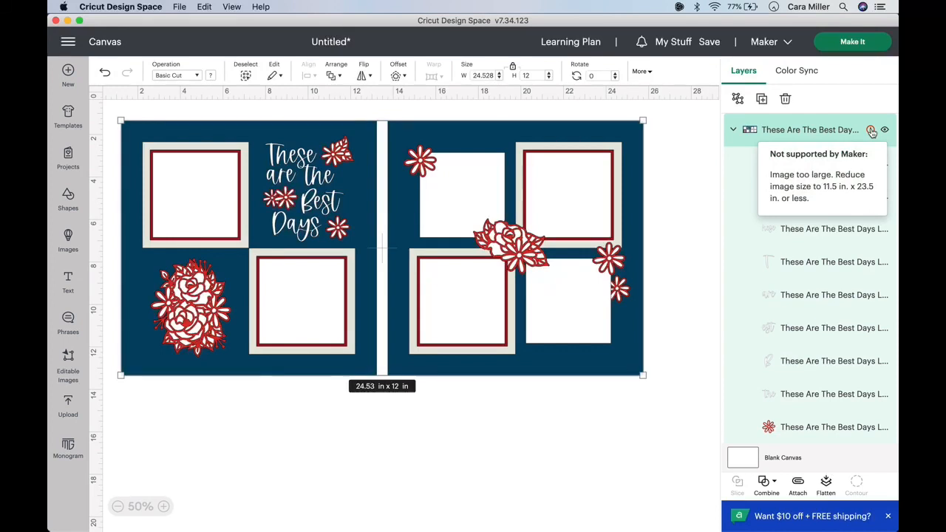
pyautogui.click(613, 469)
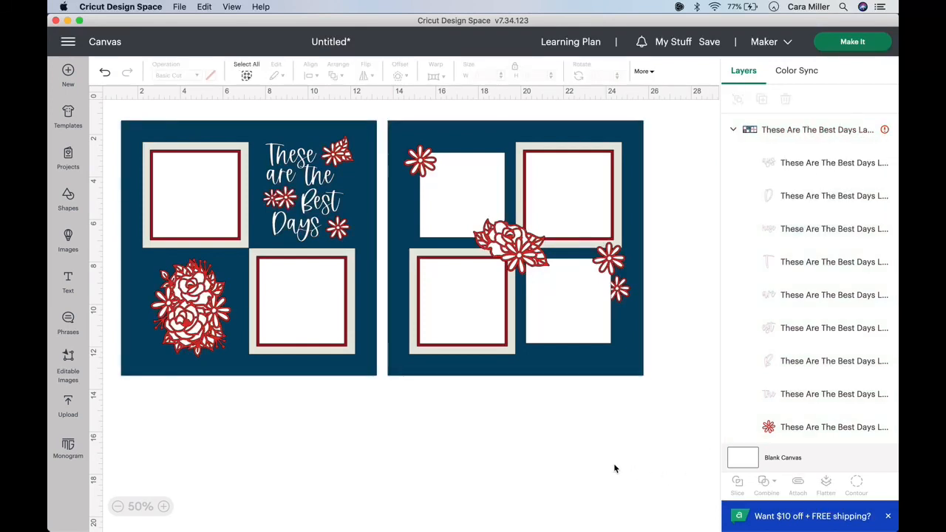
# Step: Ungroup the two-page layout into its individual layers
pyautogui.click(627, 136)
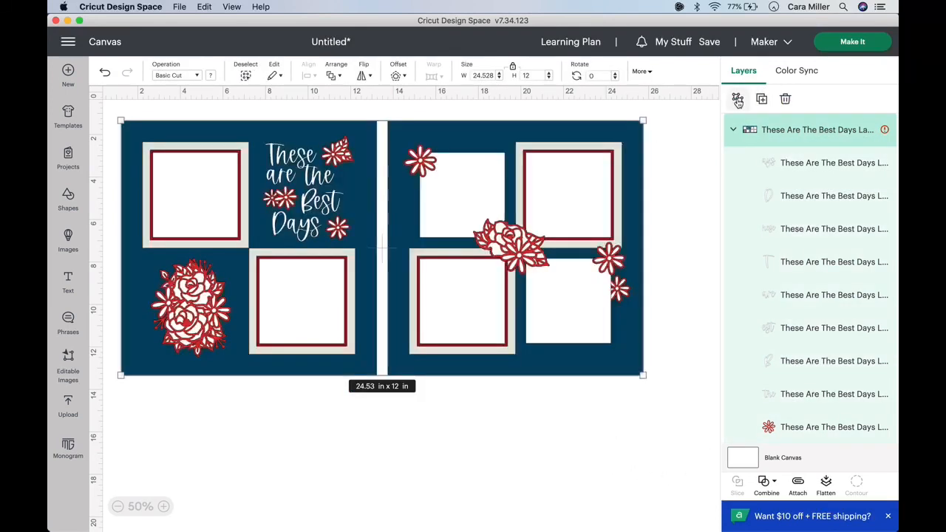
pyautogui.click(737, 101)
pyautogui.click(648, 390)
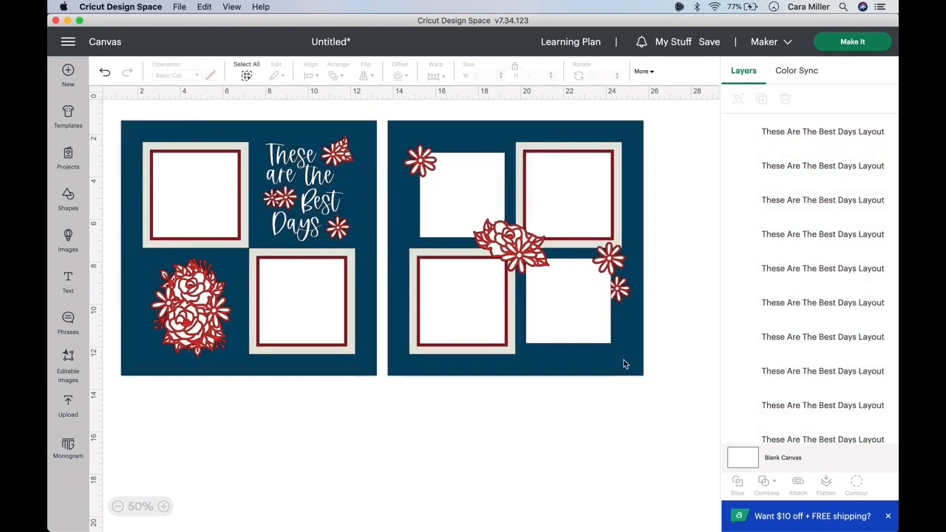
# Step: Resize the second page's blue background to 11.1 x 11.1 in and recenter it behind the frames and flowers
pyautogui.click(624, 362)
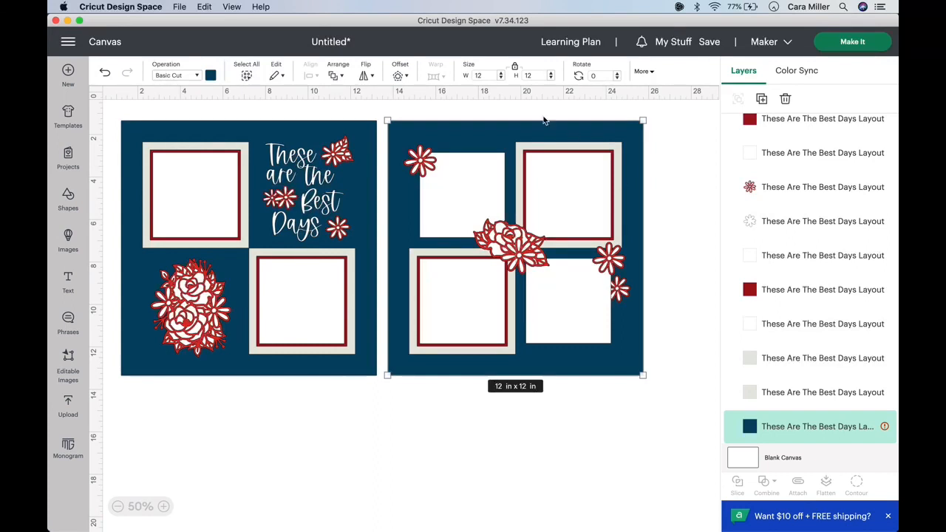
pyautogui.click(501, 78)
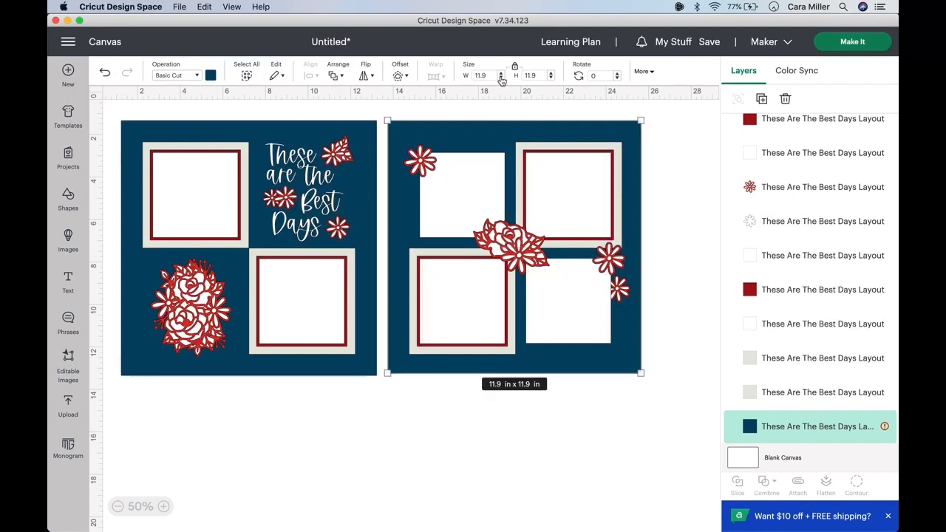
pyautogui.click(501, 78)
pyautogui.click(500, 78)
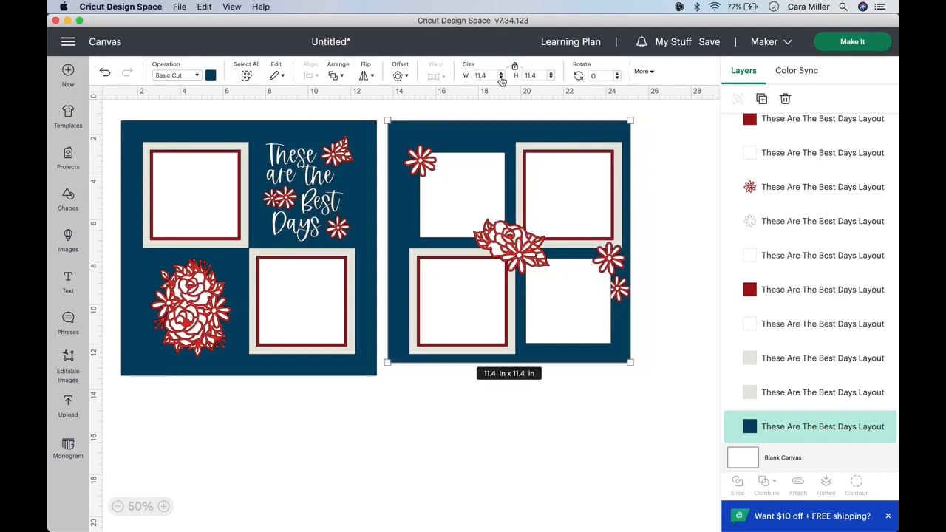
pyautogui.click(501, 79)
pyautogui.click(501, 78)
pyautogui.click(501, 78)
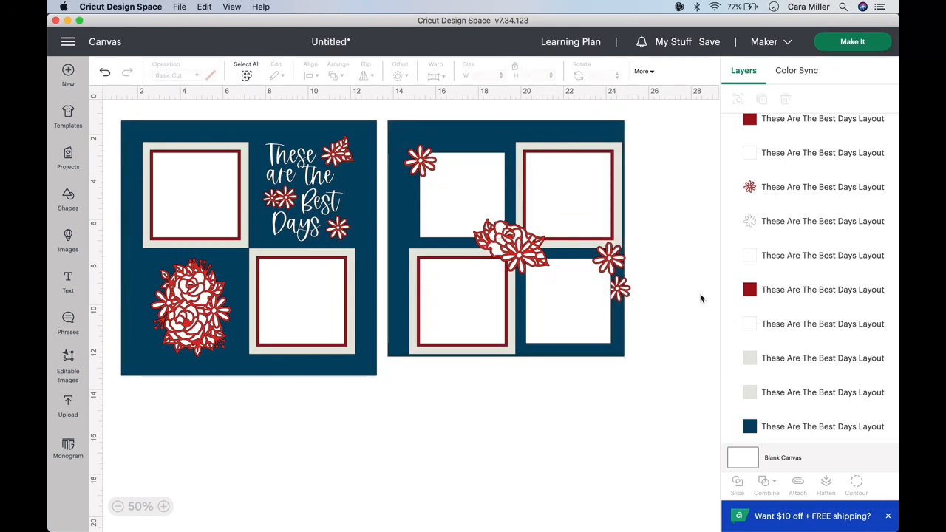
pyautogui.moveTo(498, 134); pyautogui.dragTo(510, 141)
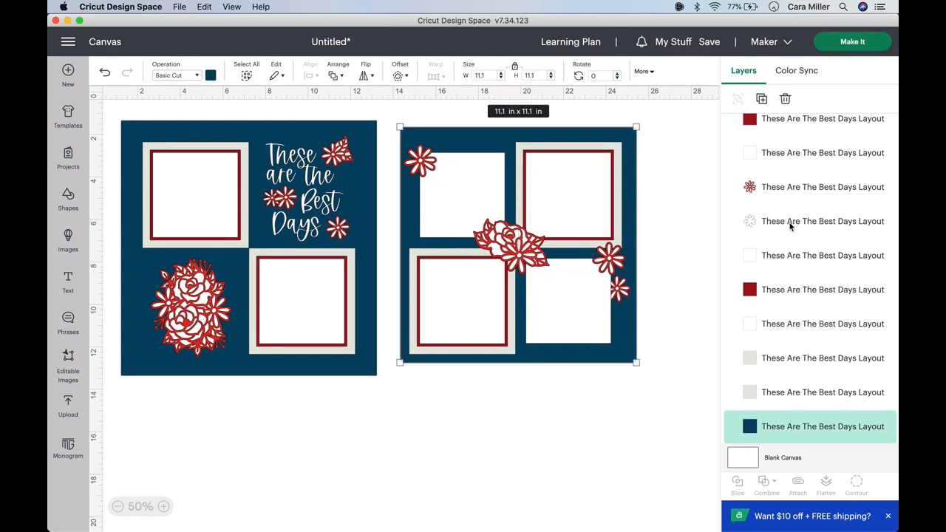
# Step: Hide the blue background layers of both pages
pyautogui.scroll(5, 789, 226)
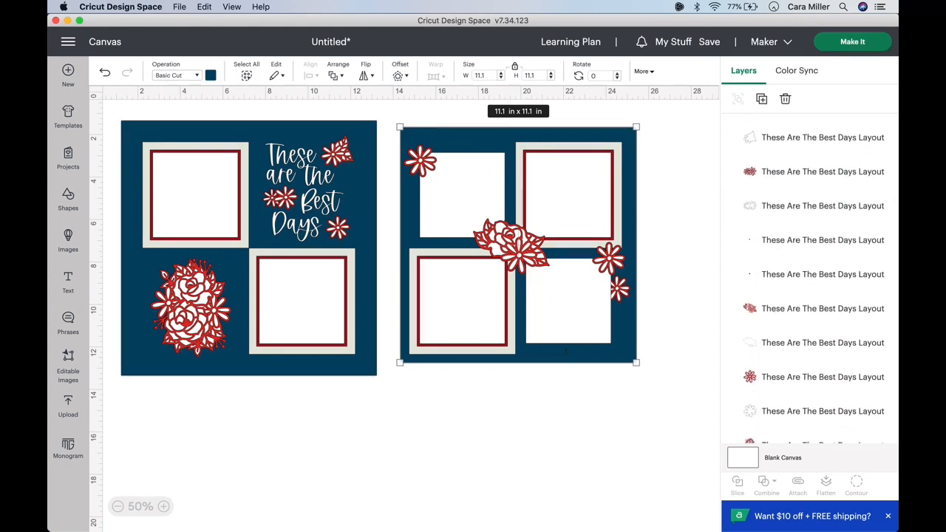
pyautogui.scroll(-5, 815, 362)
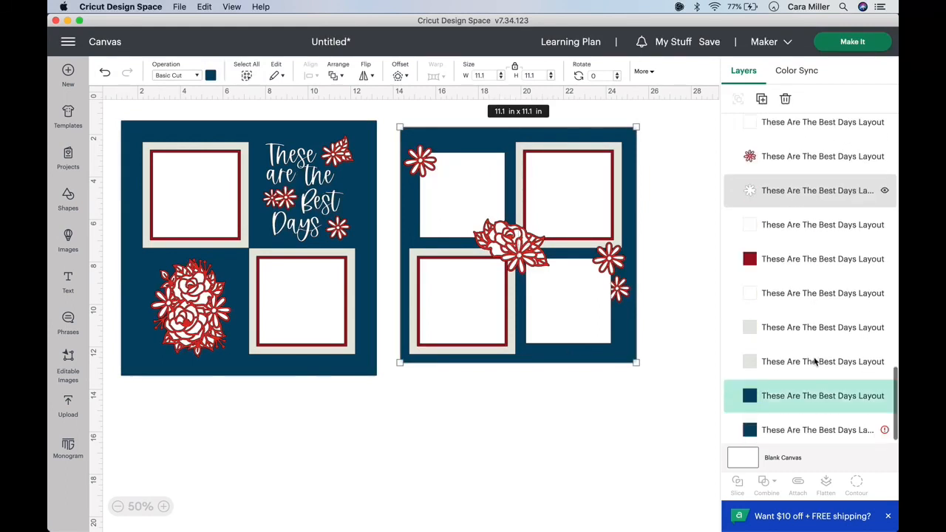
pyautogui.click(871, 427)
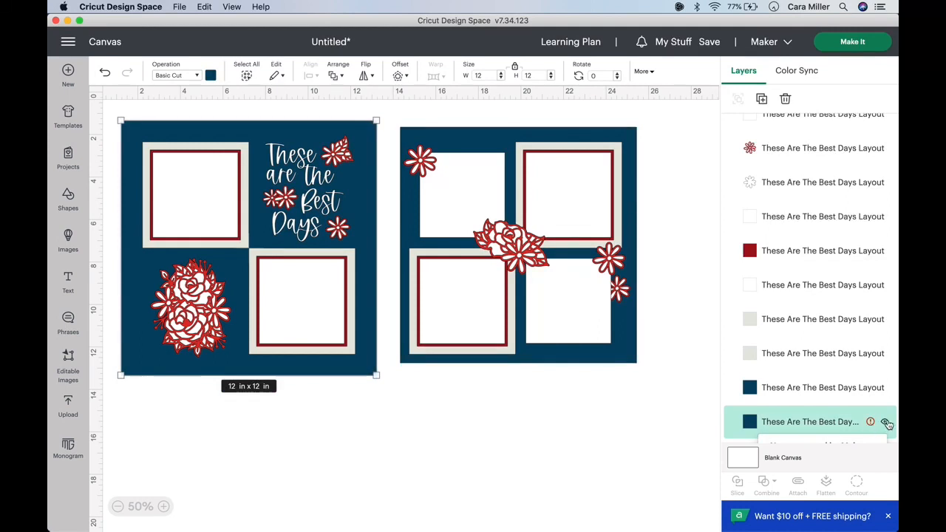
pyautogui.click(886, 422)
pyautogui.click(886, 387)
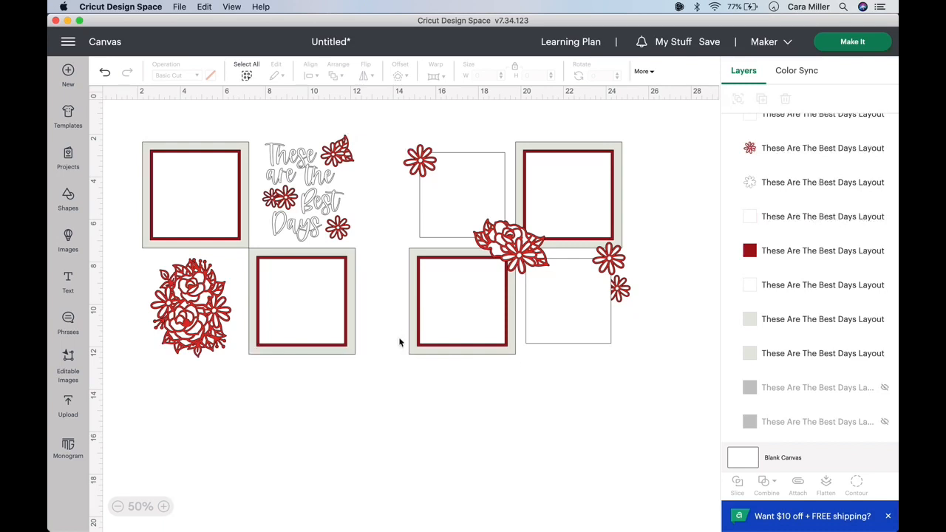
# Step: Check the separate pieces that make up the "These are the Best Days" title lettering
pyautogui.click(312, 200)
pyautogui.click(293, 155)
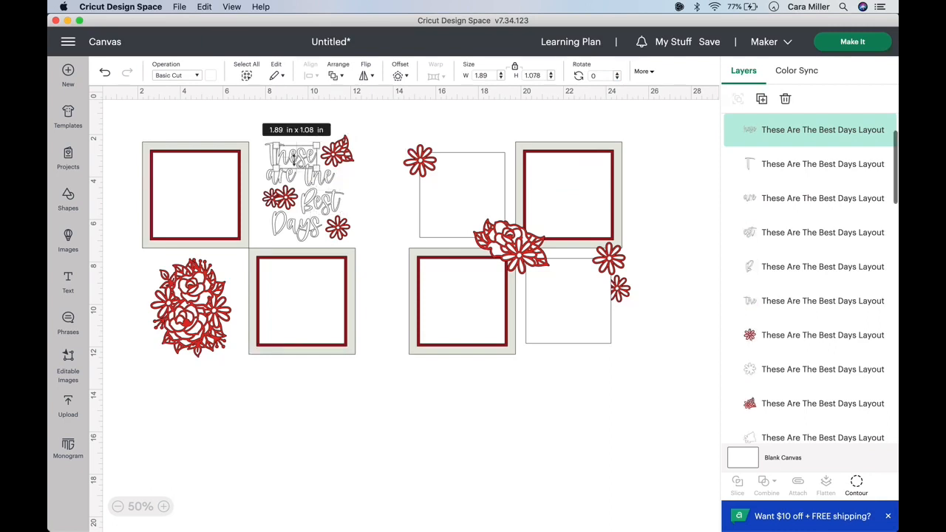
pyautogui.click(290, 178)
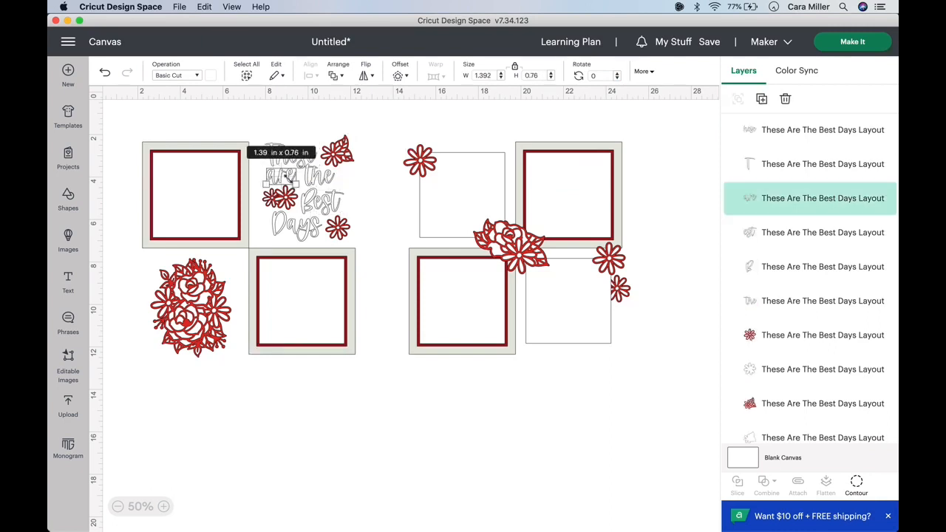
pyautogui.click(320, 201)
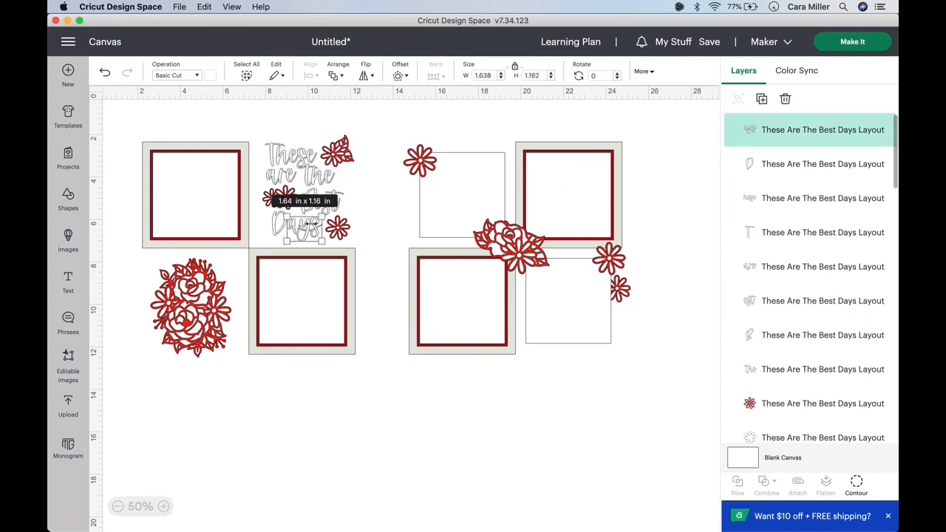
pyautogui.click(372, 175)
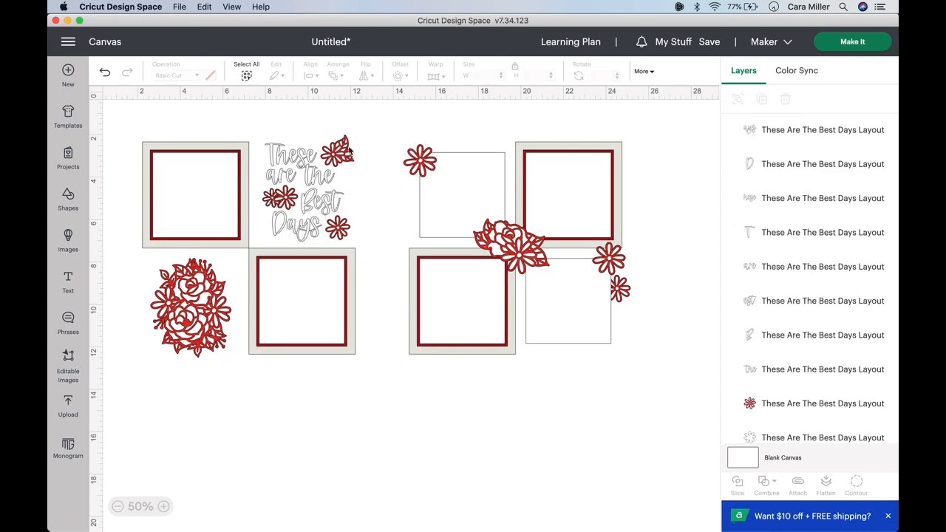
# Step: Weld the red flowers around the title into one shape and move it to the empty area below the pages
pyautogui.click(344, 153)
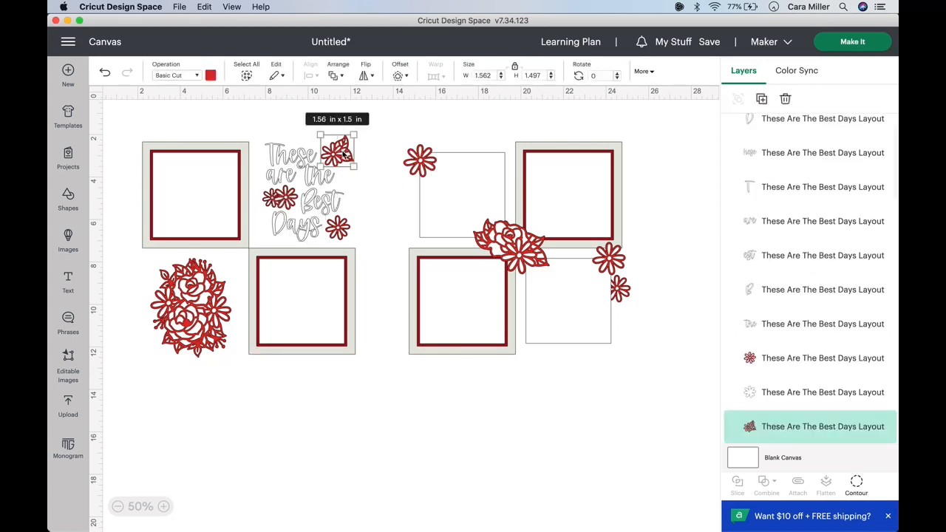
pyautogui.keyDown('shift'); pyautogui.click(341, 232); pyautogui.keyUp('shift')
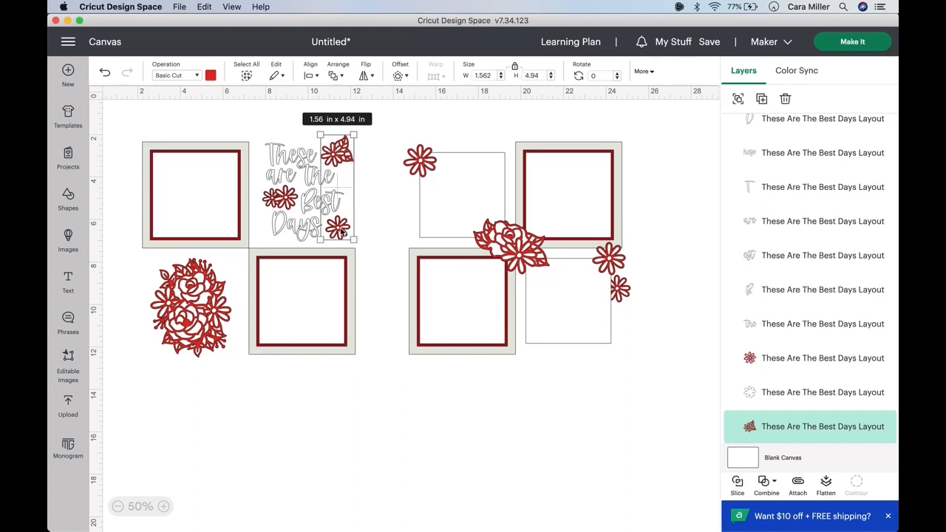
pyautogui.keyDown('shift'); pyautogui.click(280, 202); pyautogui.keyUp('shift')
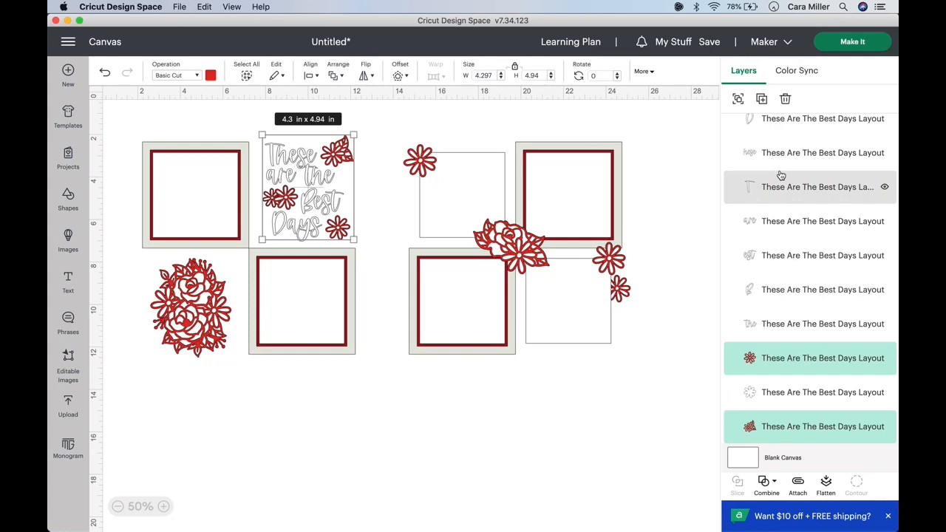
pyautogui.click(774, 484)
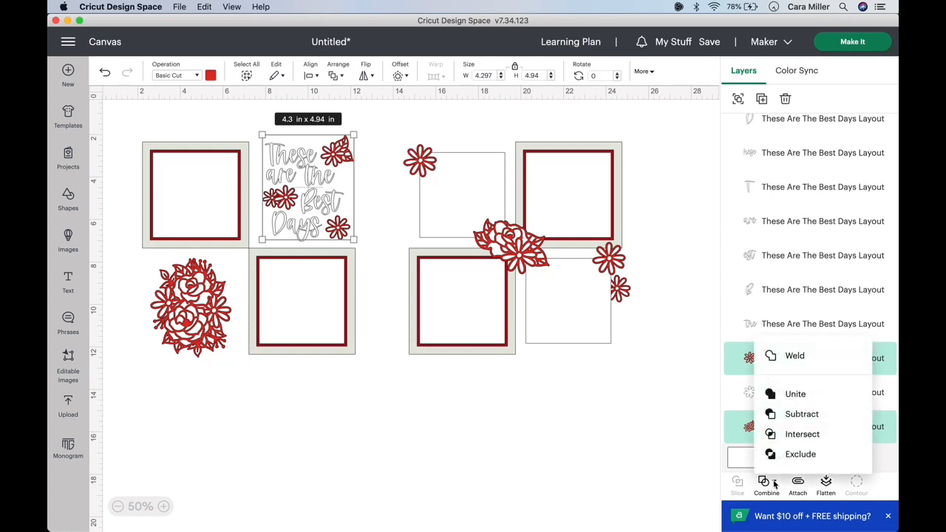
pyautogui.click(794, 356)
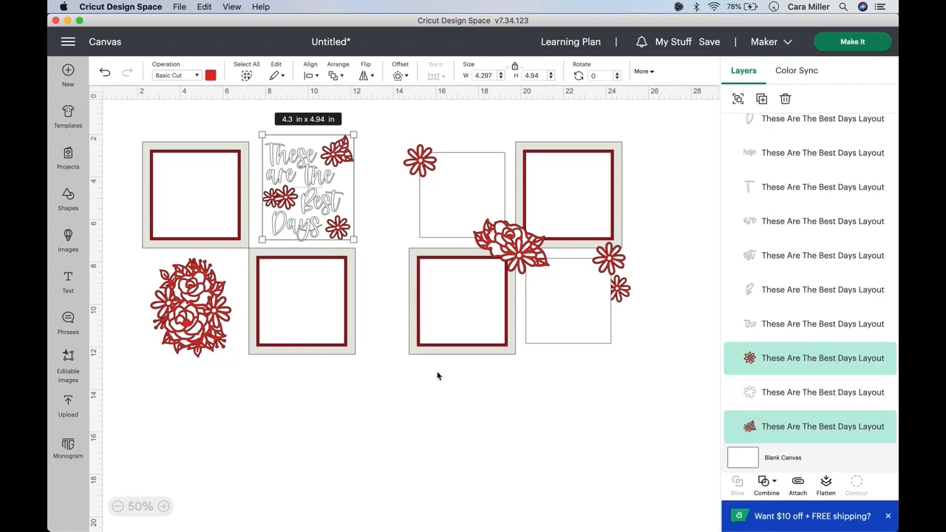
pyautogui.moveTo(340, 232); pyautogui.dragTo(479, 485)
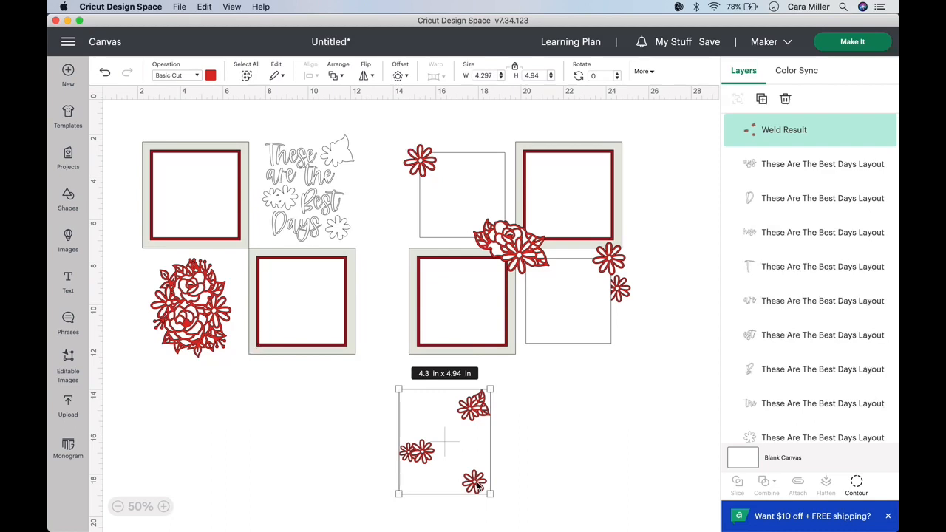
# Step: Weld all the white title lettering and flower backing pieces into one shape
pyautogui.moveTo(374, 241); pyautogui.dragTo(252, 122)
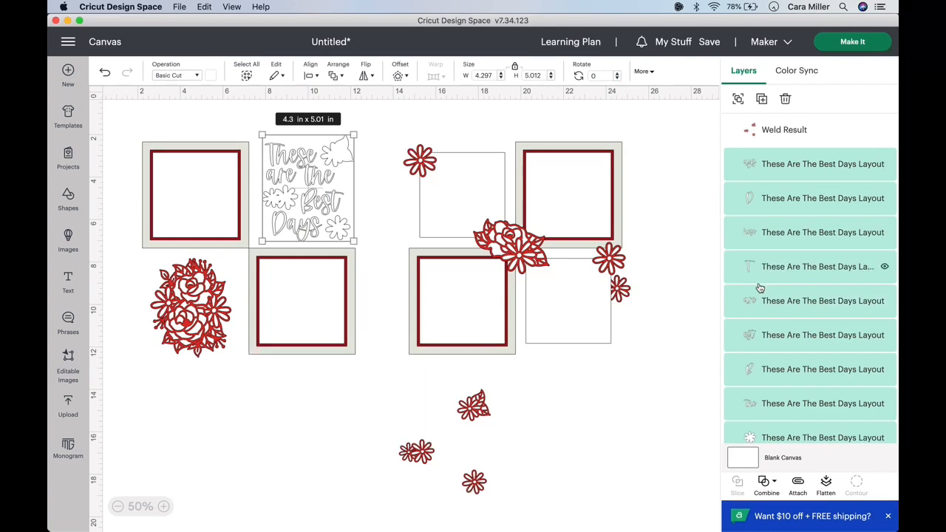
pyautogui.click(777, 483)
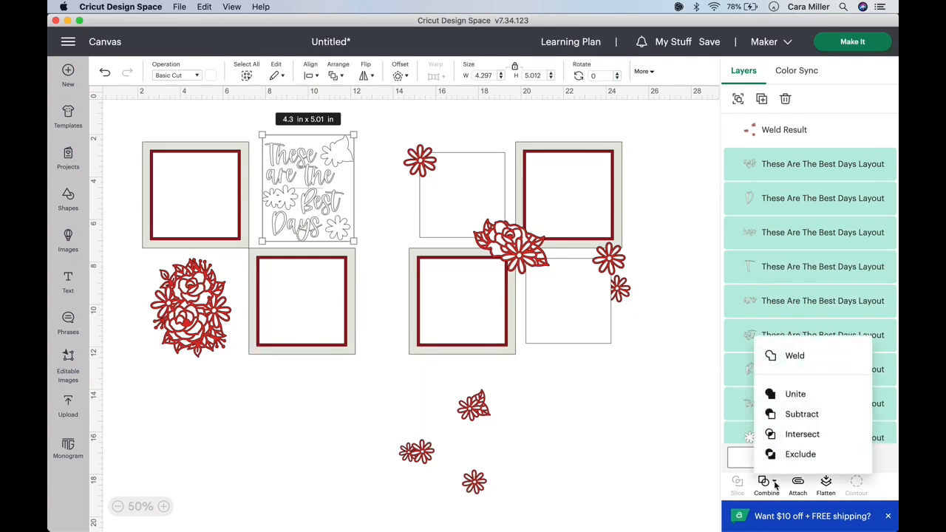
pyautogui.click(794, 358)
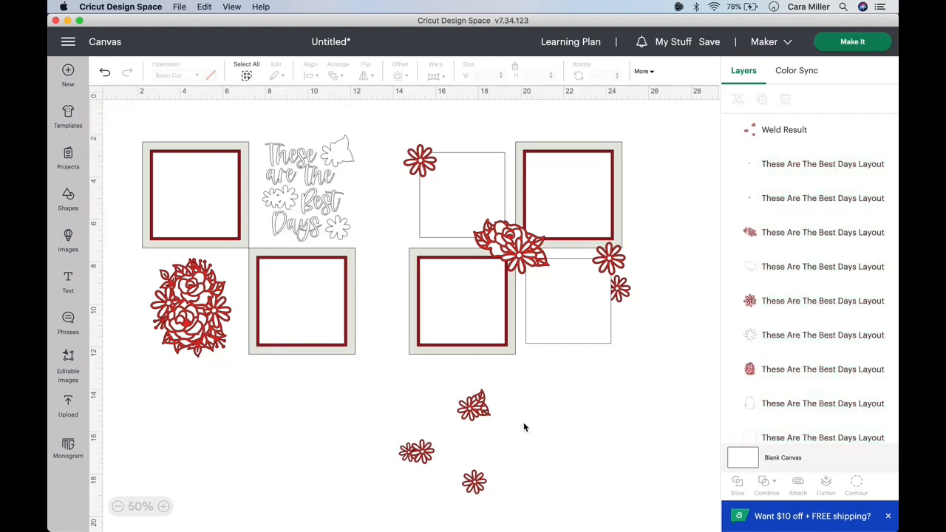
# Step: Create a 0.139 in offset with rounded corners around the welded "These are the Best Days" title lettering
pyautogui.click(342, 230)
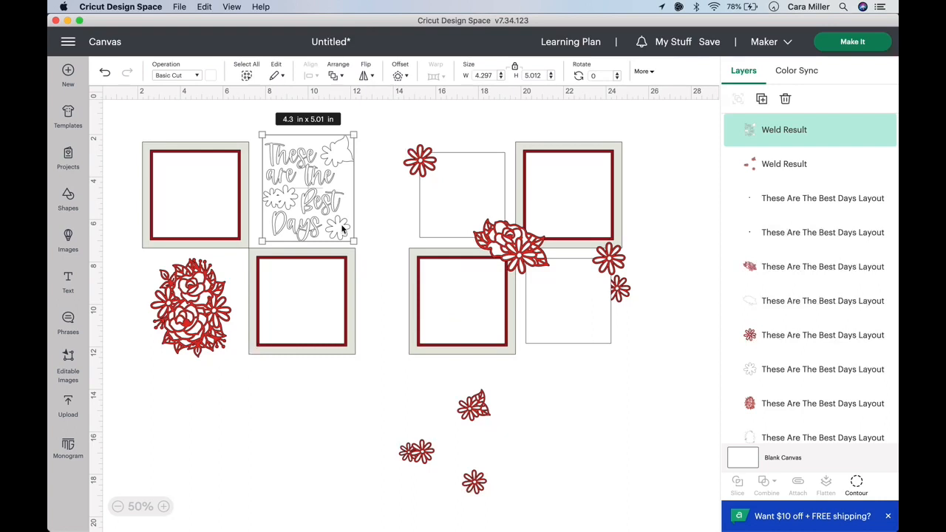
pyautogui.click(400, 77)
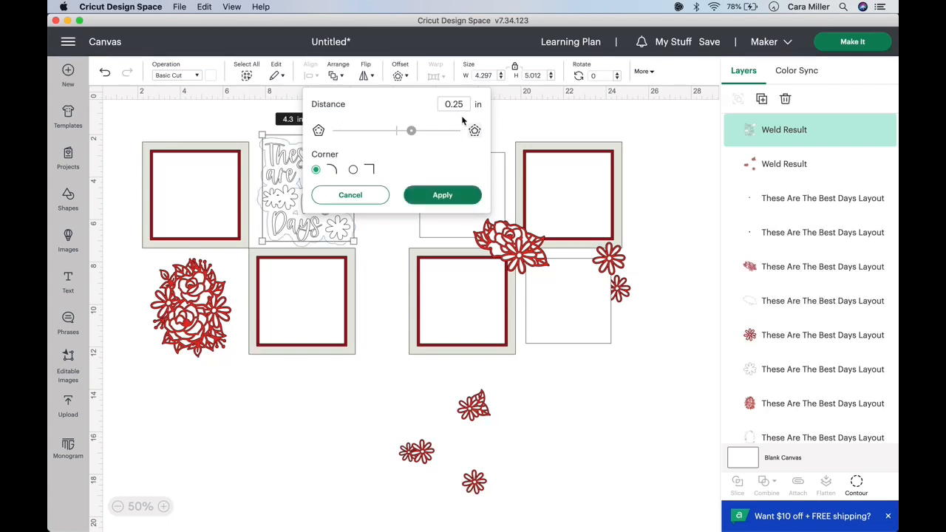
pyautogui.moveTo(413, 133); pyautogui.dragTo(405, 134)
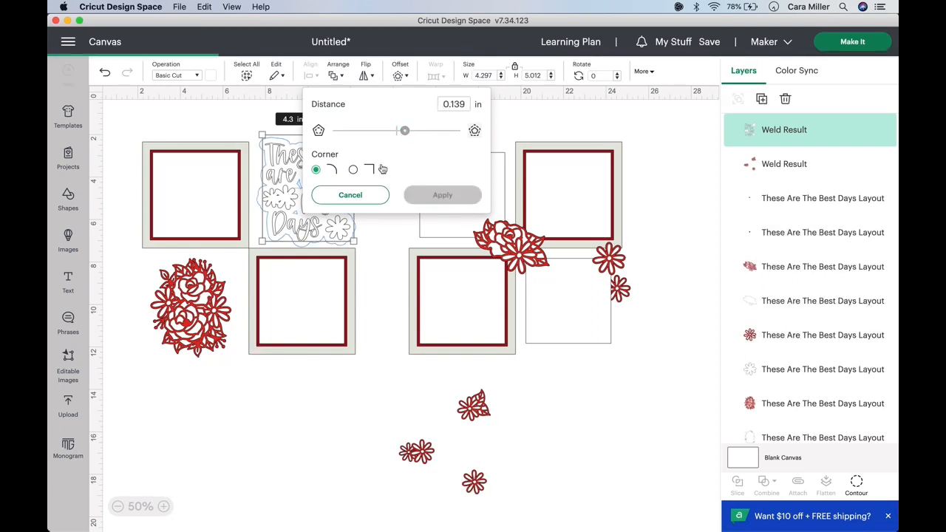
pyautogui.moveTo(405, 132); pyautogui.dragTo(402, 133)
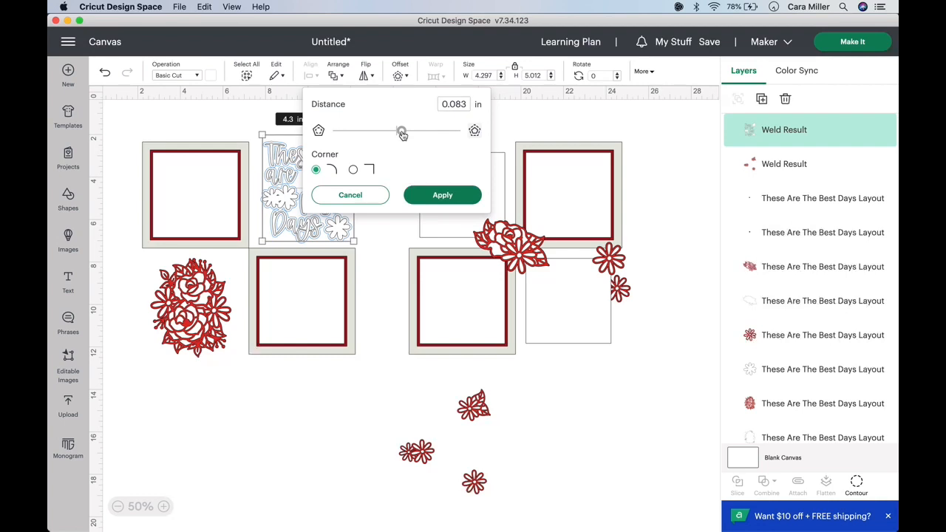
pyautogui.moveTo(401, 136); pyautogui.dragTo(404, 137)
pyautogui.moveTo(404, 137); pyautogui.dragTo(405, 138)
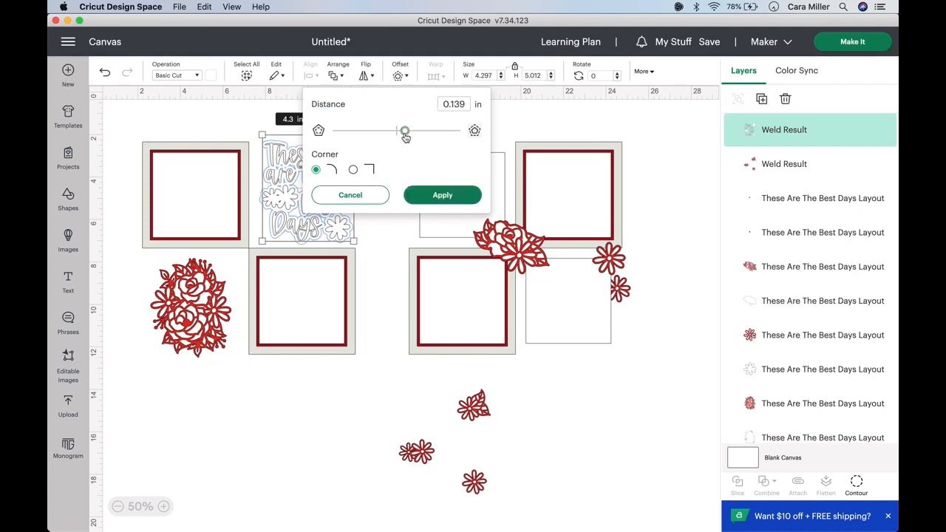
pyautogui.click(441, 195)
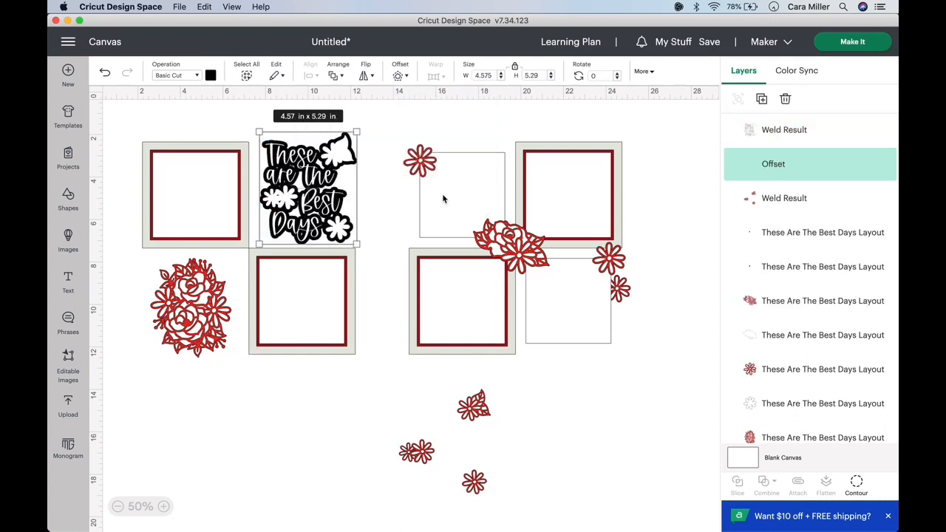
pyautogui.click(383, 205)
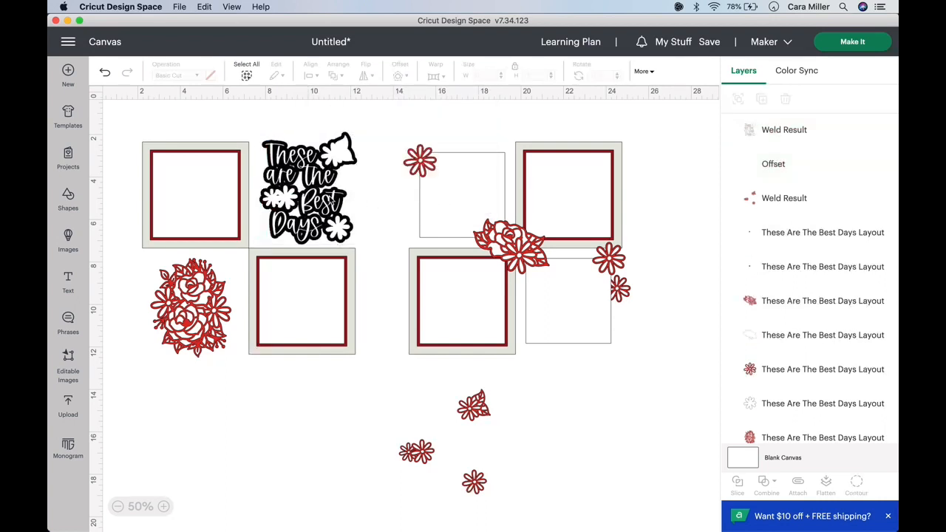
# Step: Move the white title lettering aside to check the black offset's shape, and place the lettering back on the offset
pyautogui.click(334, 208)
pyautogui.moveTo(332, 204); pyautogui.dragTo(295, 444)
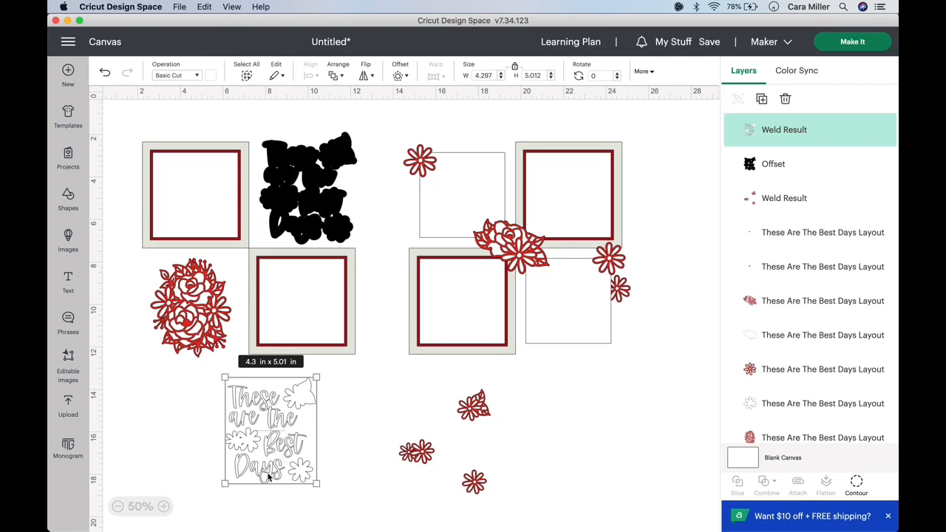
pyautogui.click(325, 203)
pyautogui.moveTo(326, 203); pyautogui.dragTo(349, 190)
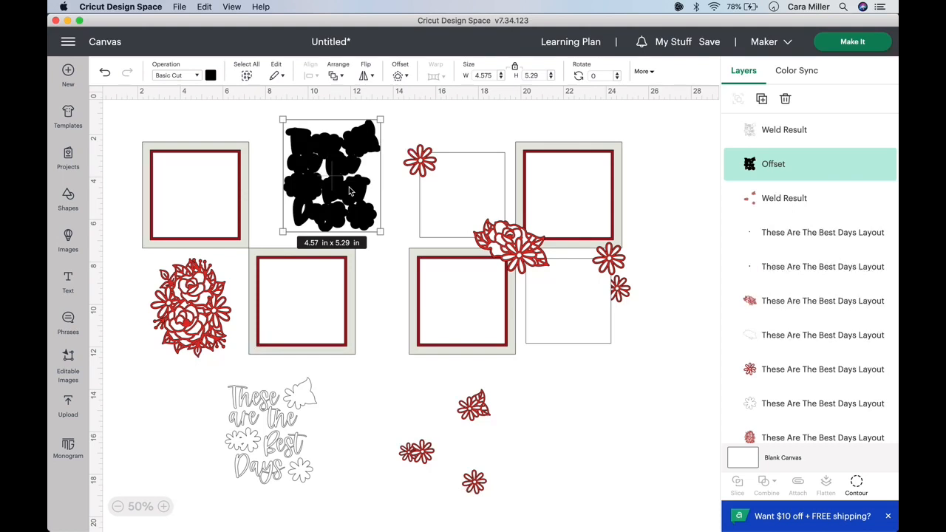
pyautogui.moveTo(350, 190); pyautogui.dragTo(317, 207)
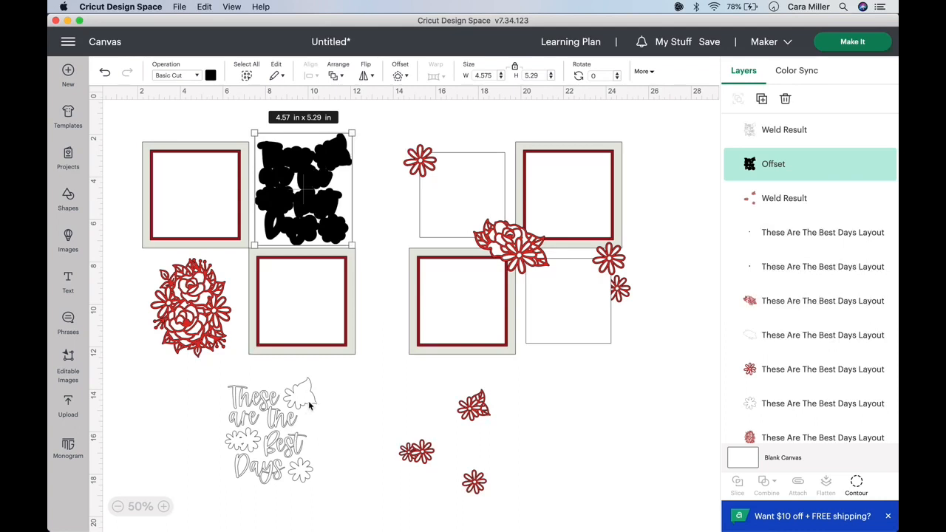
pyautogui.moveTo(311, 393); pyautogui.dragTo(344, 152)
# Step: Bring the welded red flowers to the front and fit them onto the title's white flower backings
pyautogui.moveTo(478, 418); pyautogui.dragTo(368, 149)
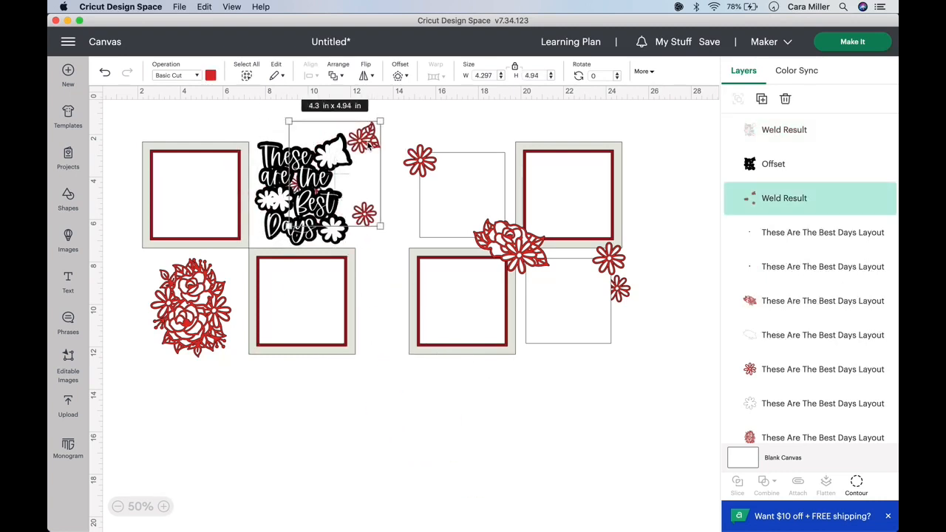
pyautogui.click(336, 76)
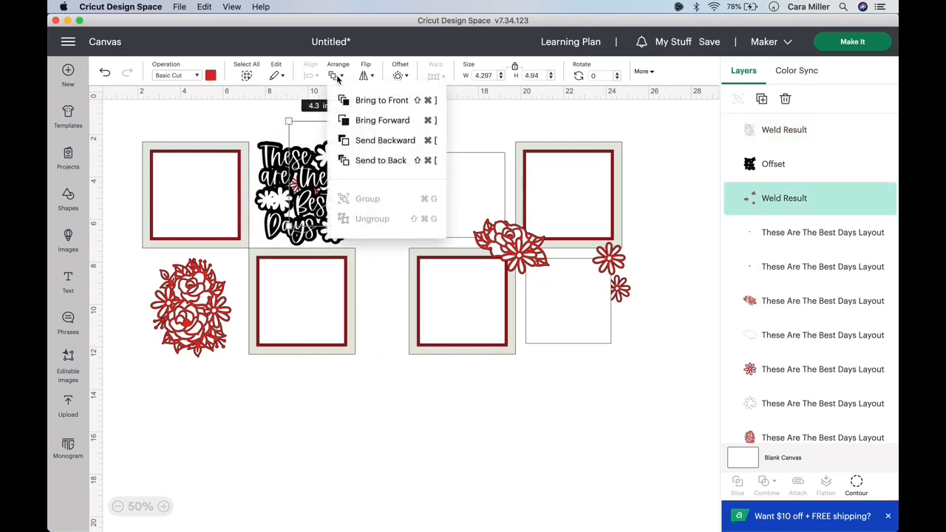
pyautogui.click(384, 100)
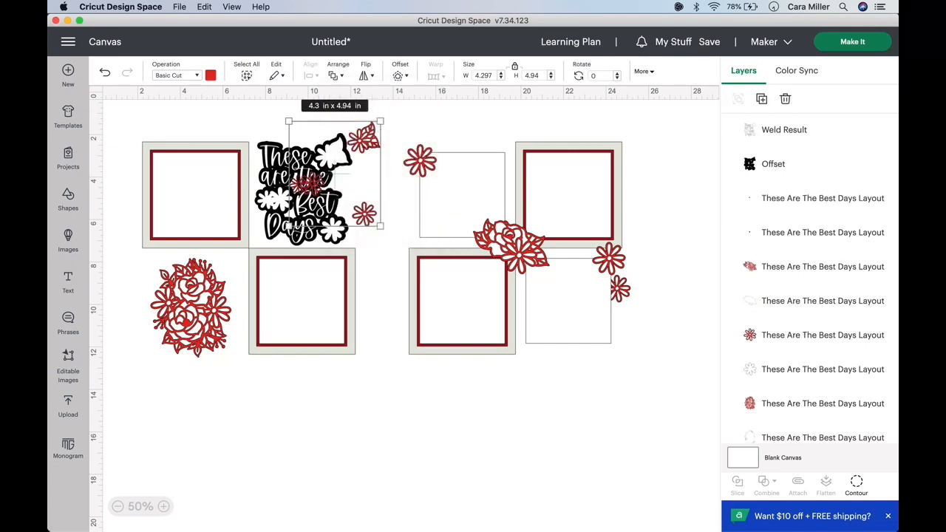
pyautogui.moveTo(372, 147); pyautogui.dragTo(341, 164)
# Step: Check the remaining separate red flower pieces on both layout pages
pyautogui.click(198, 331)
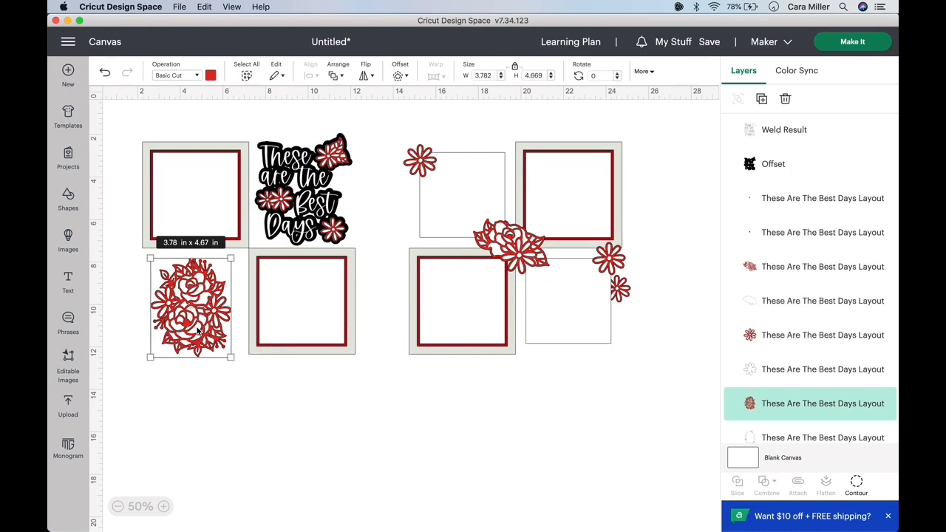
pyautogui.click(519, 258)
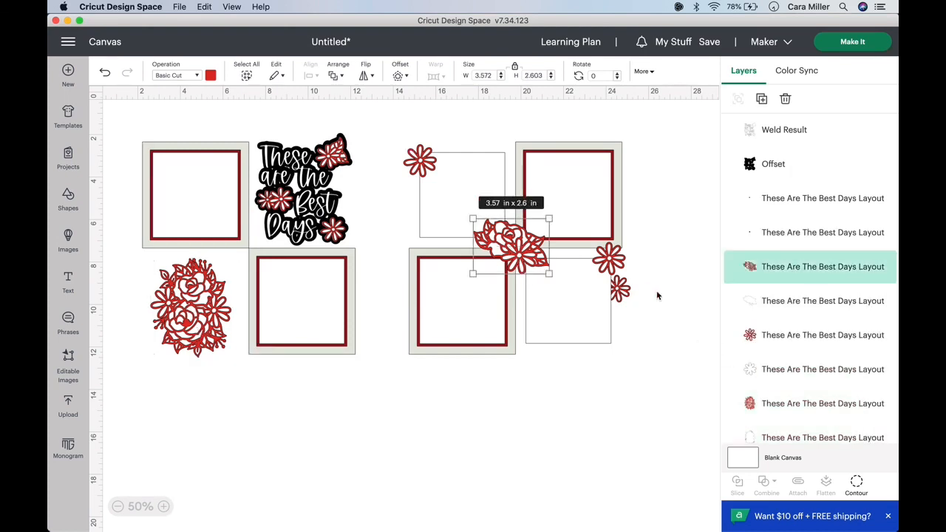
pyautogui.click(604, 253)
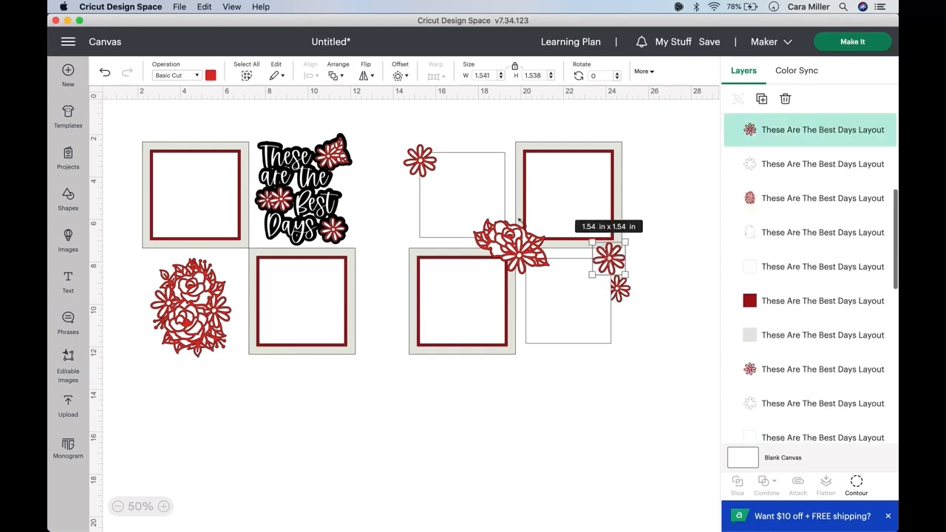
pyautogui.click(425, 163)
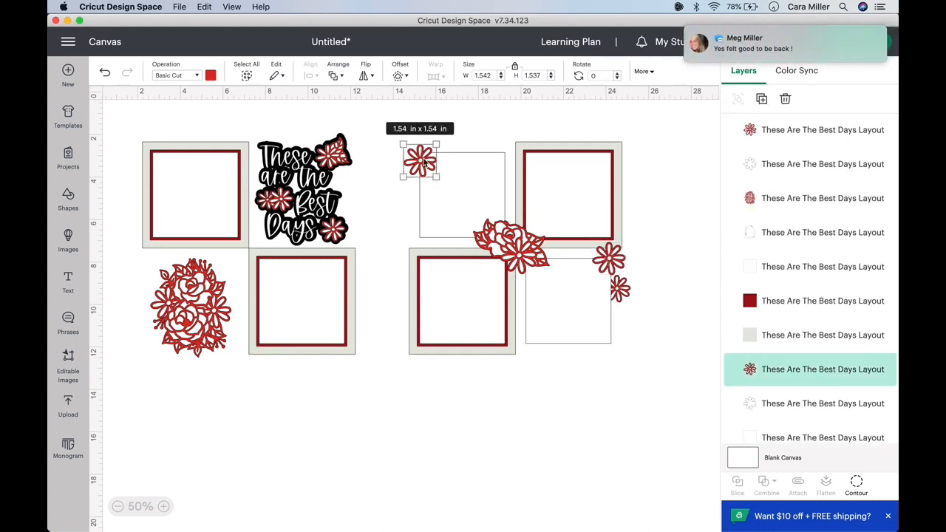
pyautogui.click(667, 142)
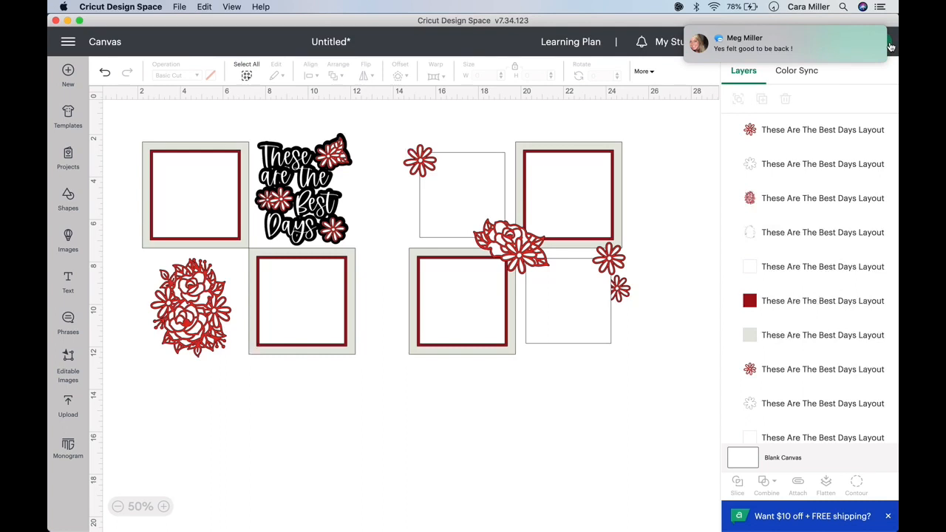
# Step: Preview how the layout's pieces are arranged on cutting mats 1 to 6 and return to the canvas
pyautogui.click(890, 46)
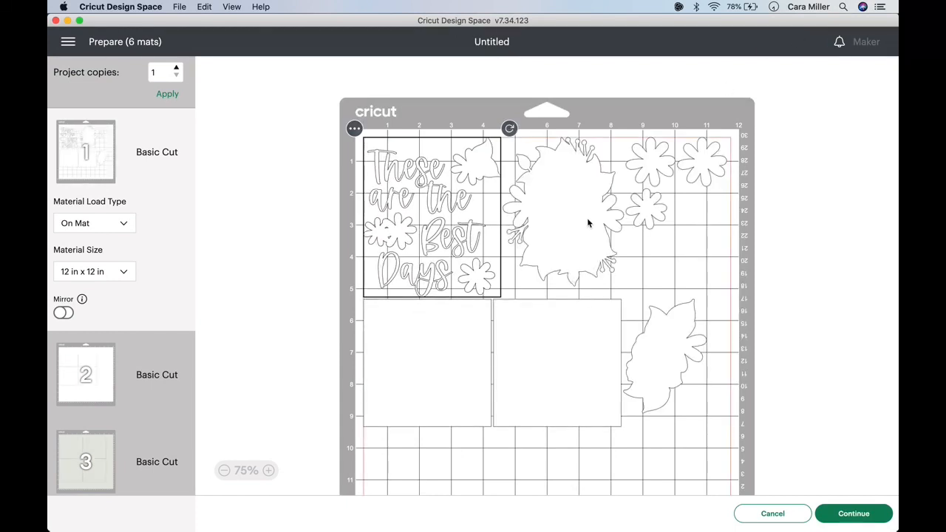
pyautogui.click(64, 383)
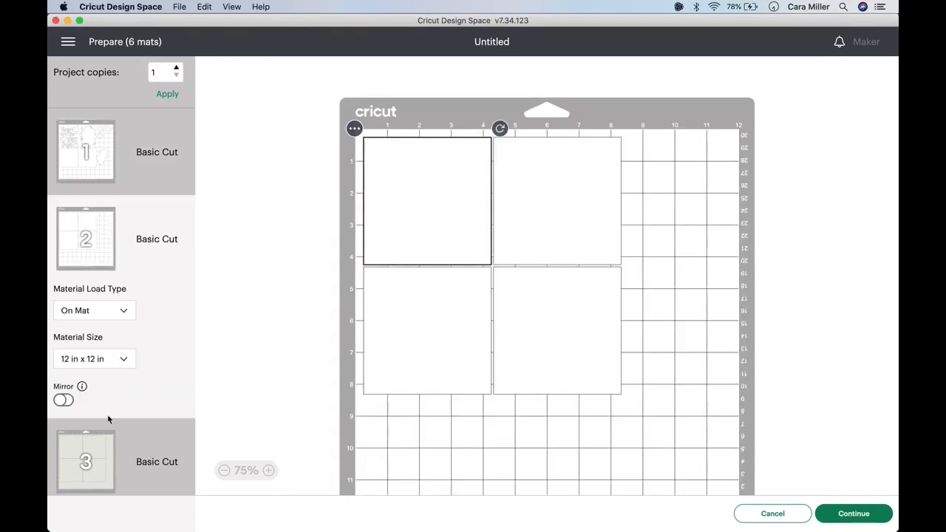
pyautogui.click(91, 464)
pyautogui.scroll(-3, 91, 451)
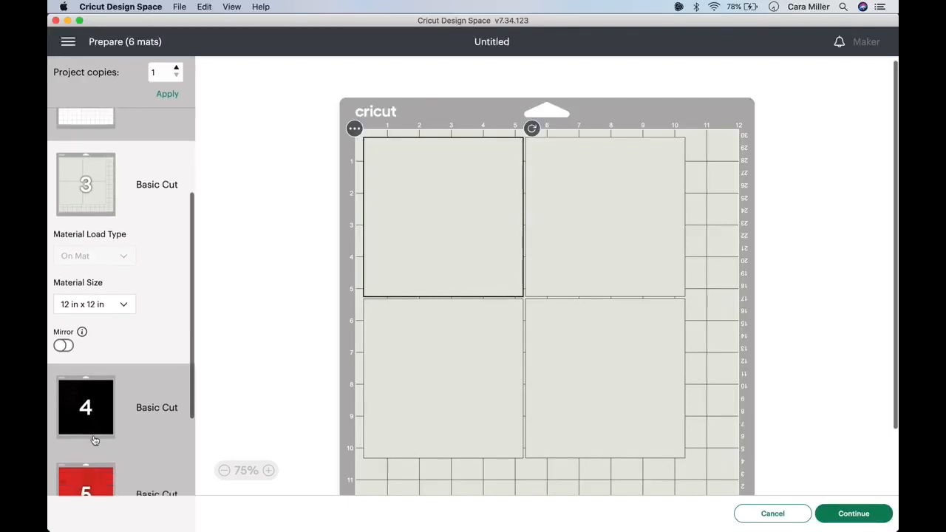
pyautogui.click(99, 404)
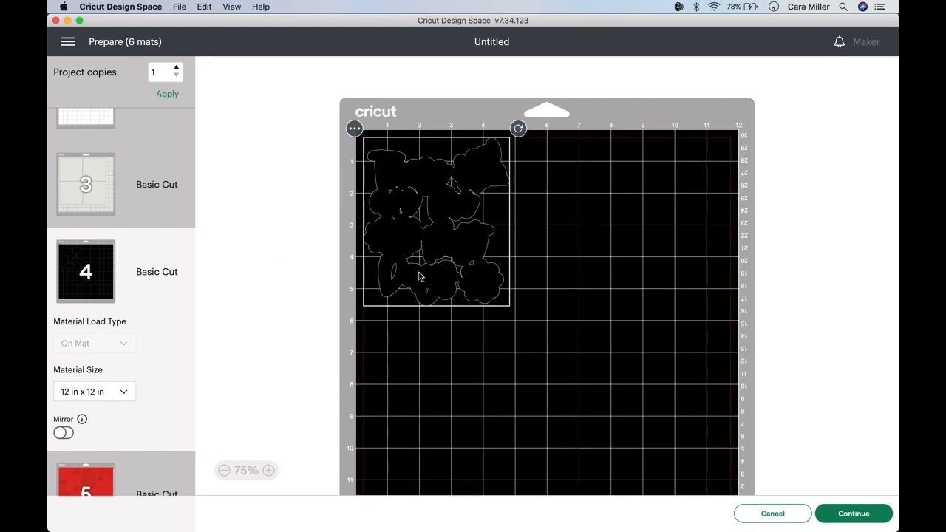
pyautogui.scroll(-3, 184, 362)
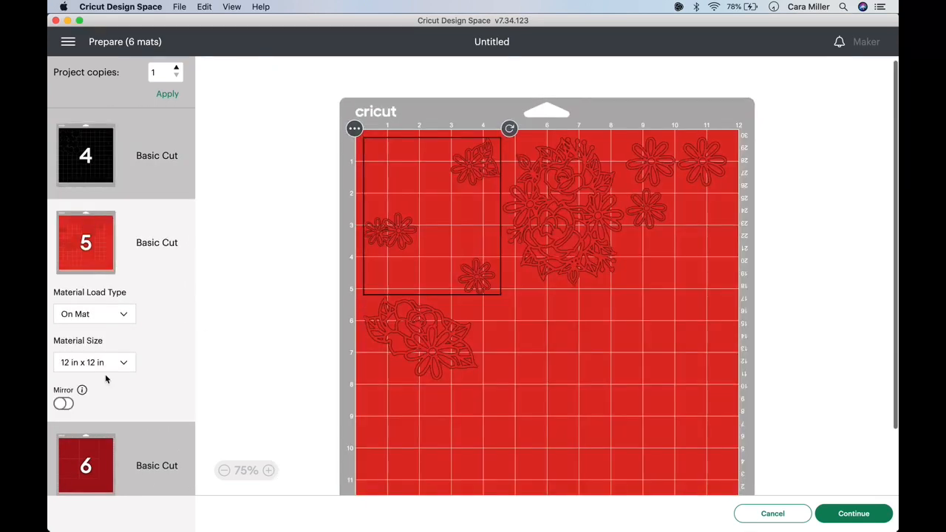
pyautogui.scroll(-1, 106, 377)
pyautogui.click(110, 450)
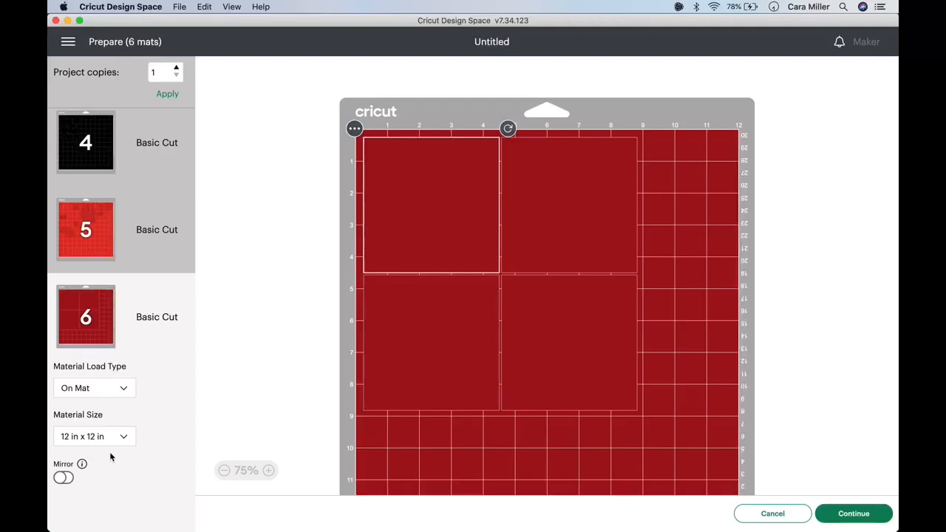
pyautogui.click(773, 514)
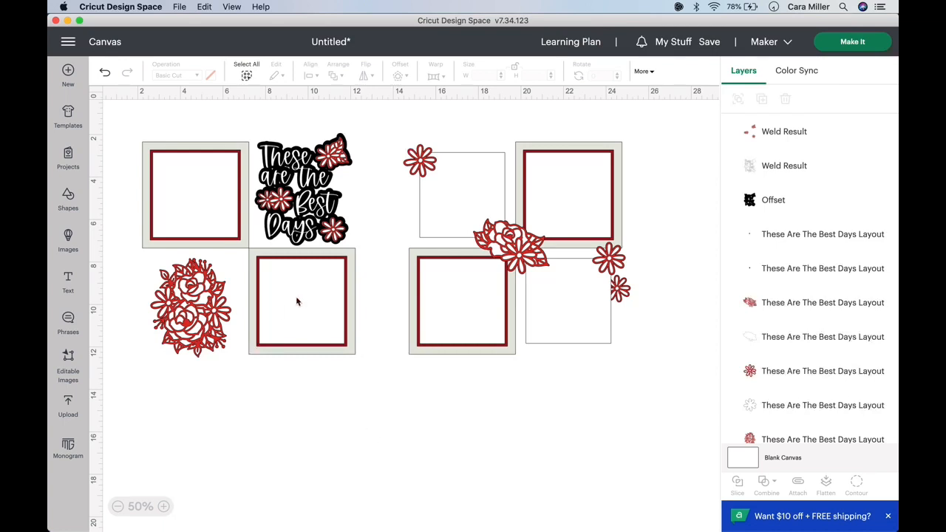
# Step: Move the first page's white and dark red photo mats below the pages, and nudge its lower grey square against the upper one
pyautogui.moveTo(294, 287); pyautogui.dragTo(459, 493)
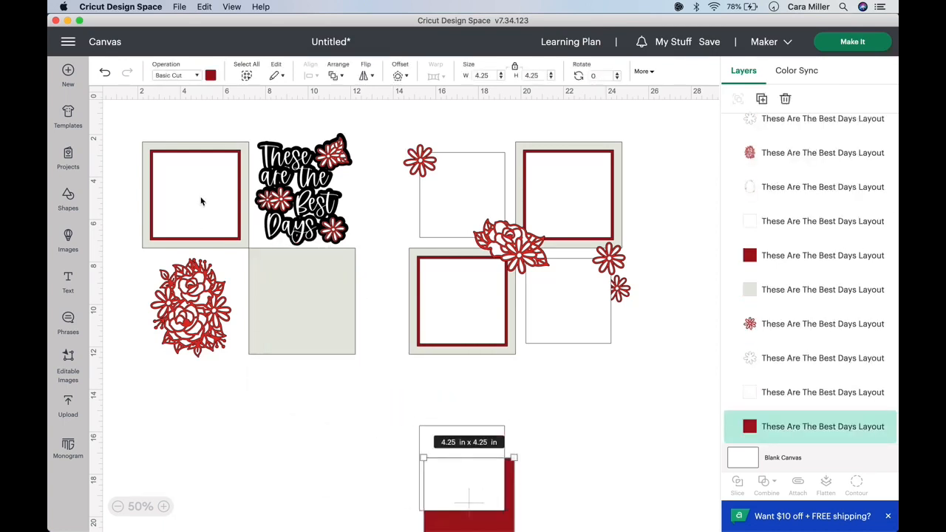
pyautogui.moveTo(200, 190); pyautogui.dragTo(381, 447)
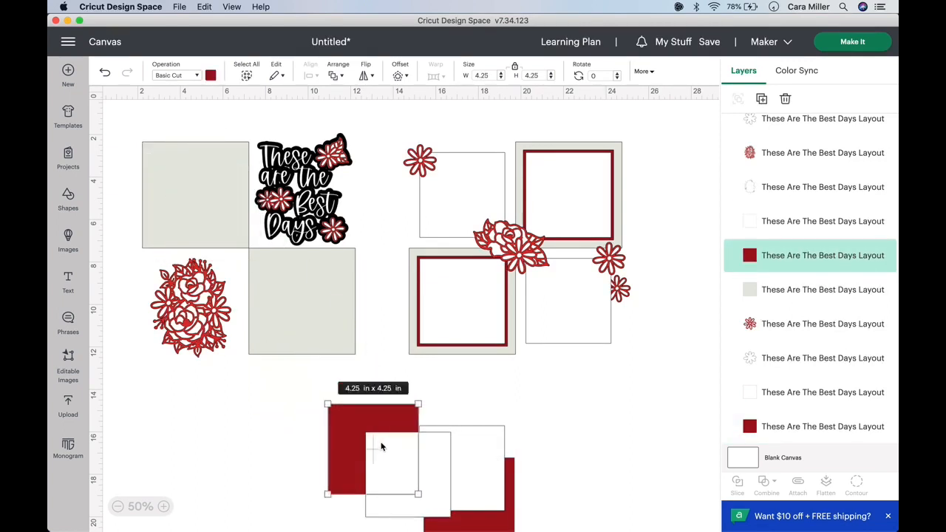
pyautogui.click(323, 320)
pyautogui.moveTo(321, 314); pyautogui.dragTo(318, 312)
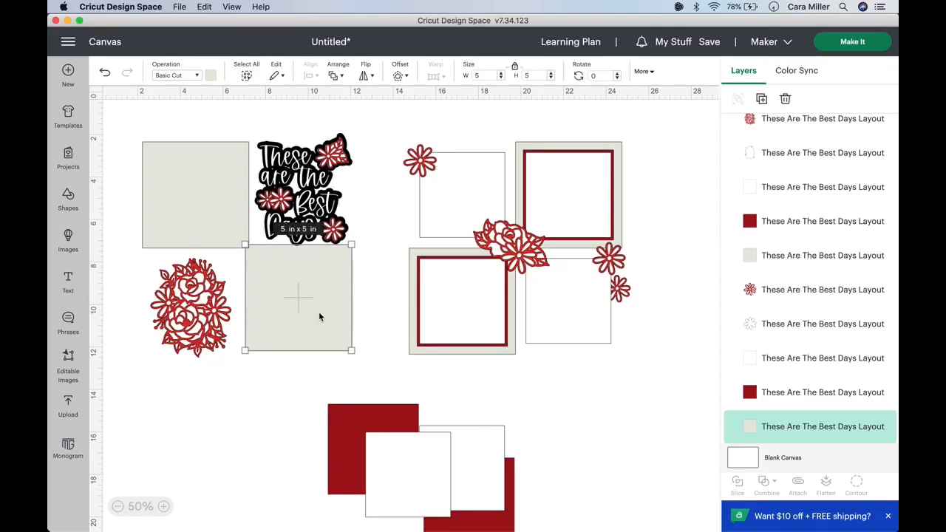
pyautogui.click(272, 403)
# Step: Move the red flowers and white lettering off the title, and shift the black offset over against the upper grey square
pyautogui.moveTo(316, 206); pyautogui.dragTo(448, 404)
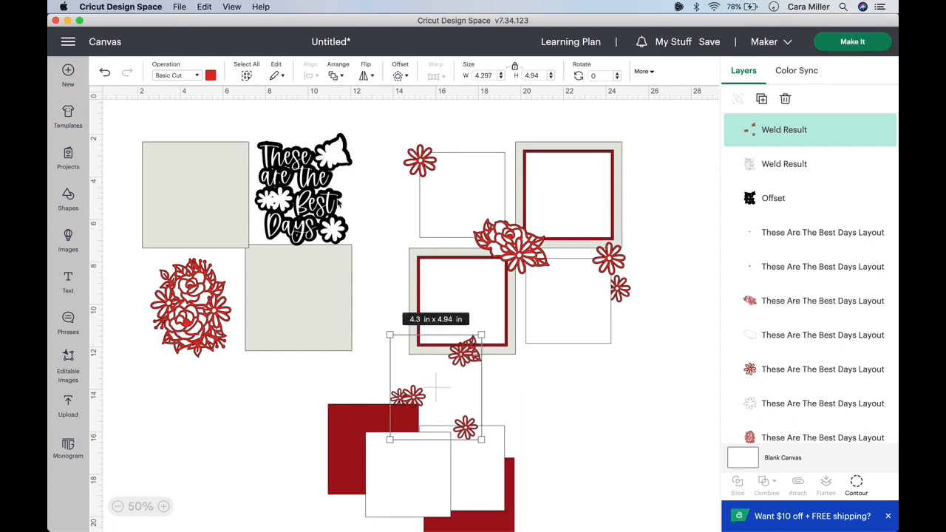
pyautogui.moveTo(330, 205); pyautogui.dragTo(521, 484)
pyautogui.moveTo(311, 193); pyautogui.dragTo(299, 195)
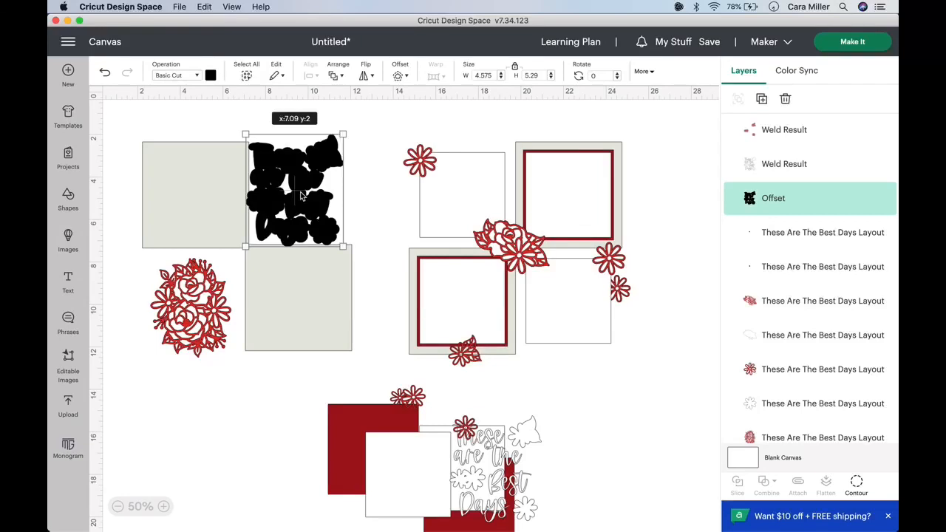
# Step: Move the large red floral cluster below the first page, and shift its white backing up against the grey squares
pyautogui.click(191, 295)
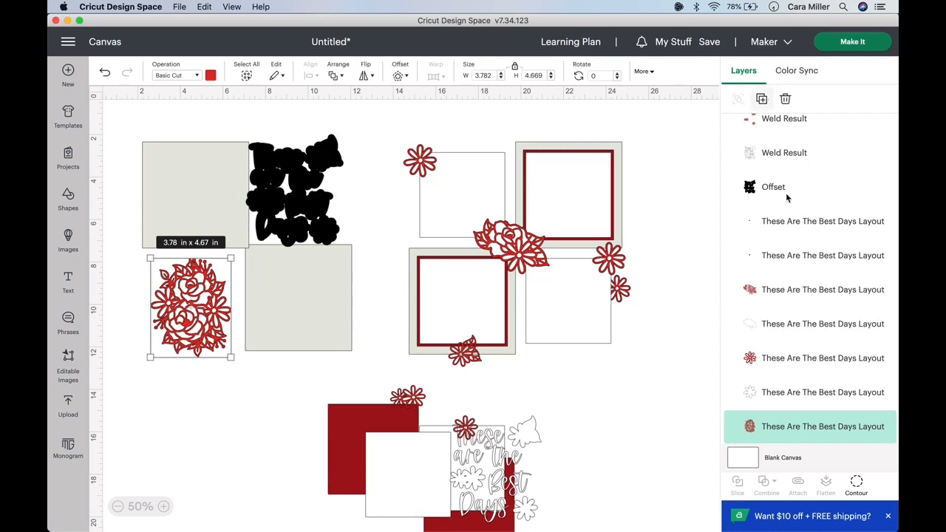
pyautogui.scroll(1, 786, 199)
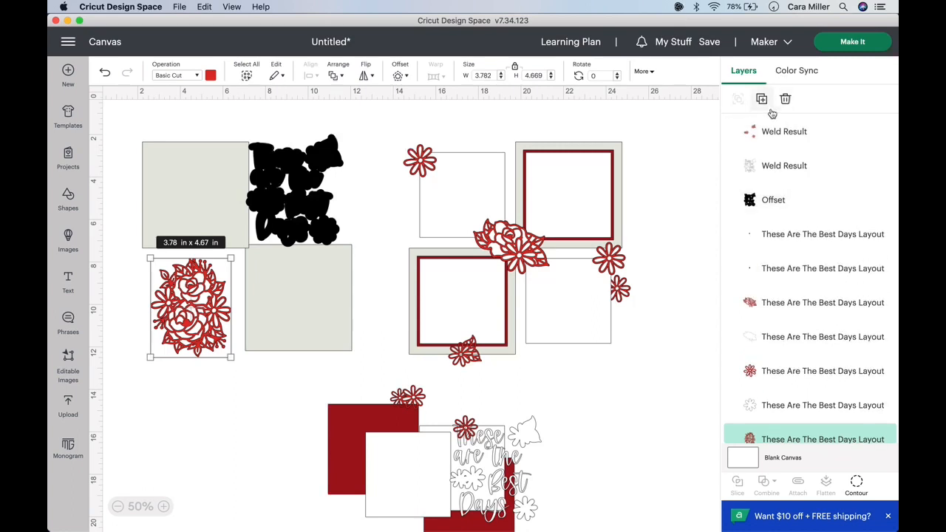
pyautogui.moveTo(206, 296)
pyautogui.mouseDown()
pyautogui.moveTo(212, 417)
pyautogui.moveTo(235, 425)
pyautogui.moveTo(248, 444)
pyautogui.mouseUp()
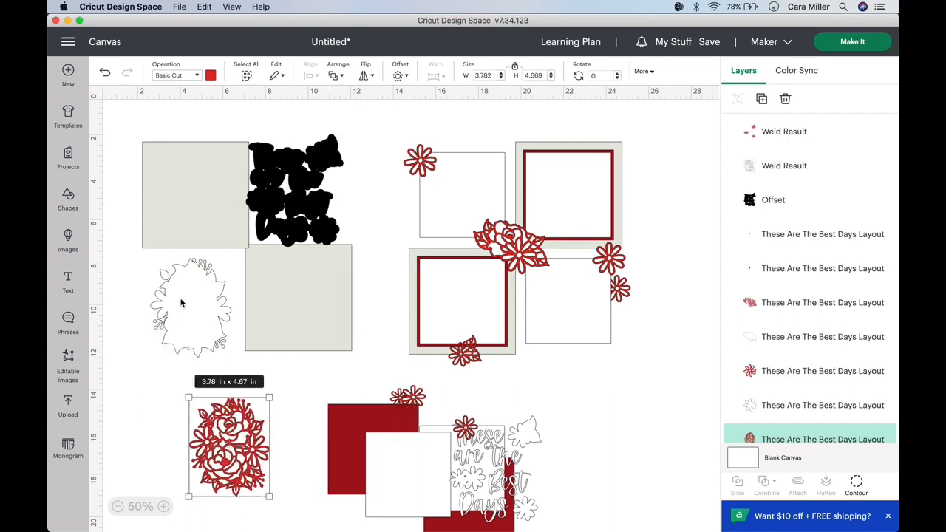
pyautogui.moveTo(181, 303); pyautogui.dragTo(198, 291)
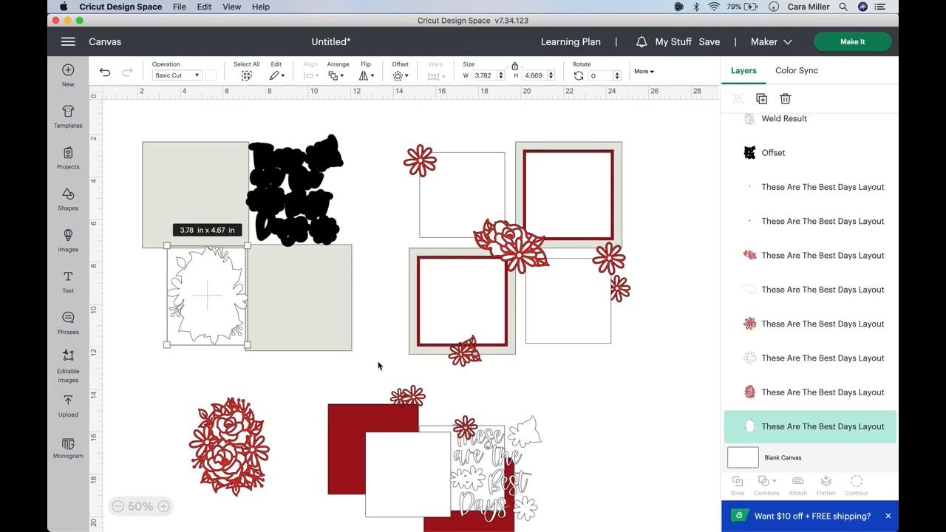
# Step: Weld the first page's grey squares, black title offset and floral backing into one base piece, and send it to the back
pyautogui.moveTo(378, 366); pyautogui.dragTo(127, 116)
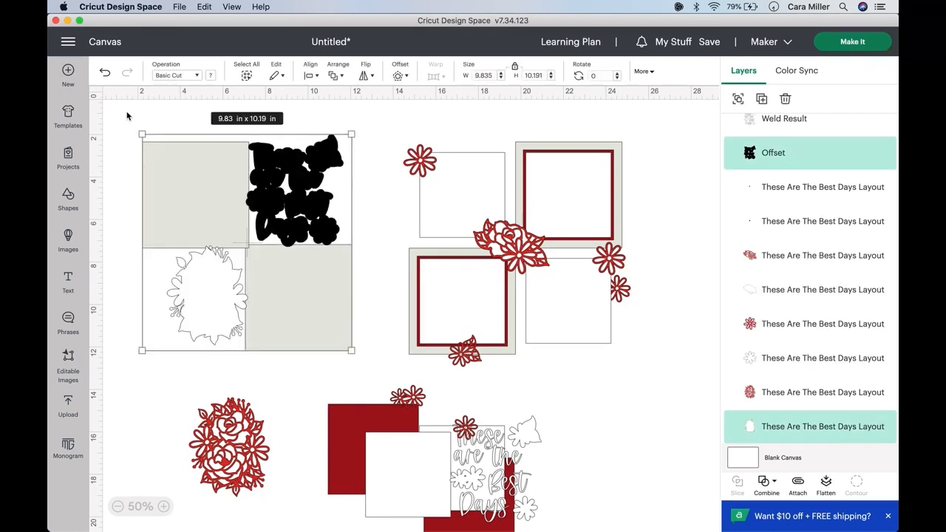
pyautogui.click(777, 484)
pyautogui.click(816, 357)
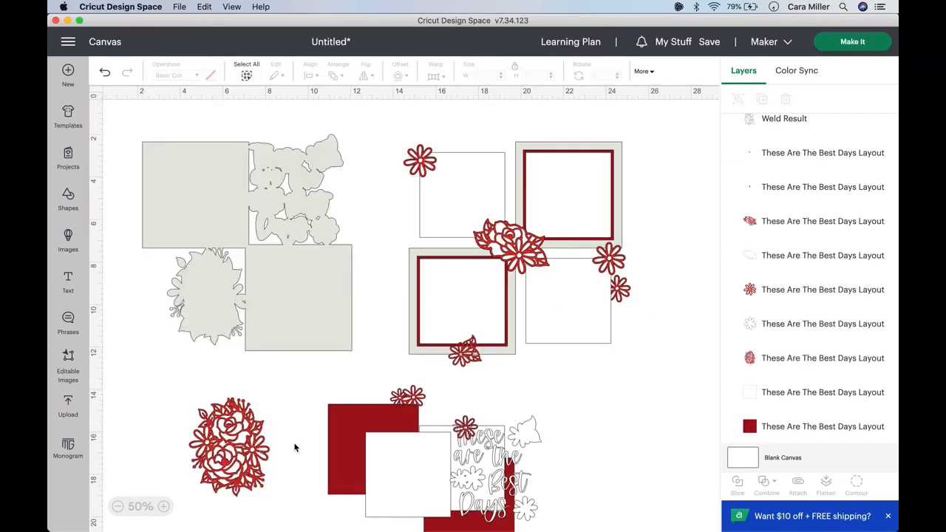
pyautogui.moveTo(515, 458); pyautogui.dragTo(388, 373)
pyautogui.click(323, 313)
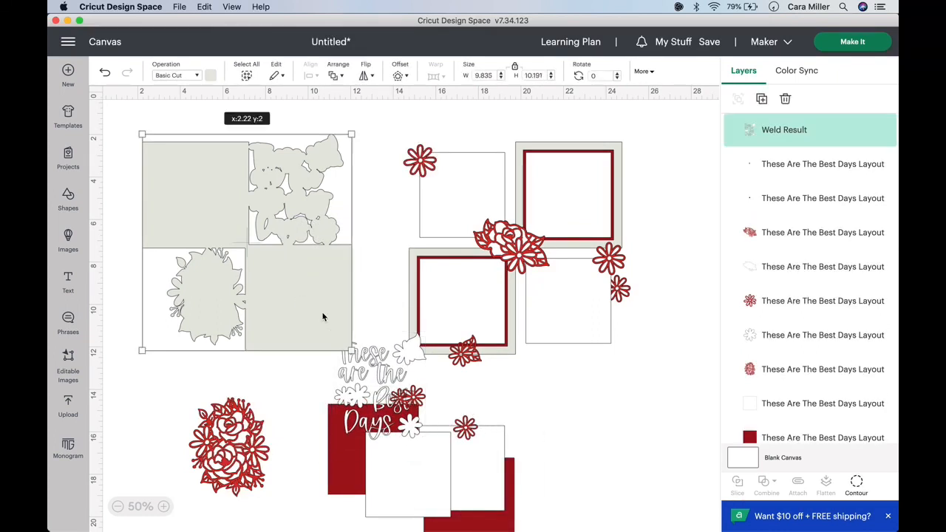
pyautogui.rightClick(322, 316)
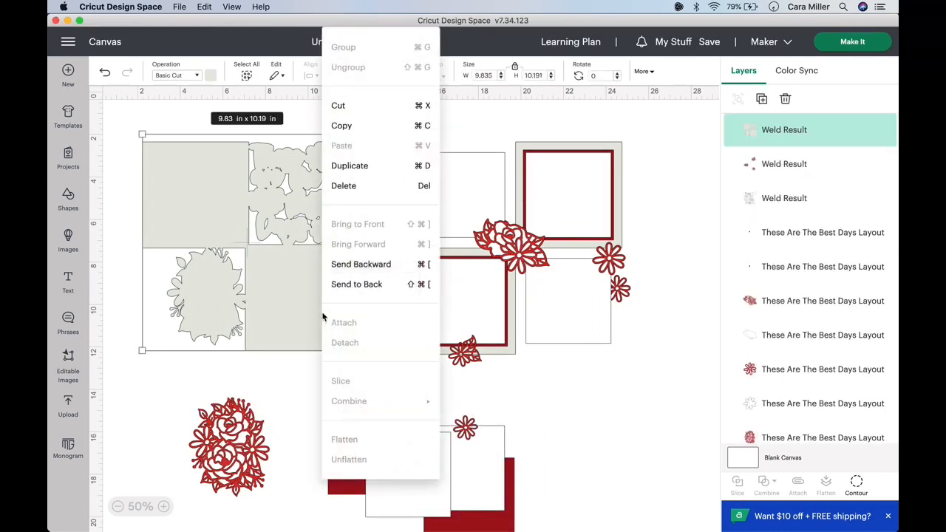
pyautogui.click(372, 284)
# Step: Place the title lettering, small flowers, large floral cluster and red and white photo mats onto the welded base, leaving the spare white mat below
pyautogui.moveTo(400, 379); pyautogui.dragTo(334, 203)
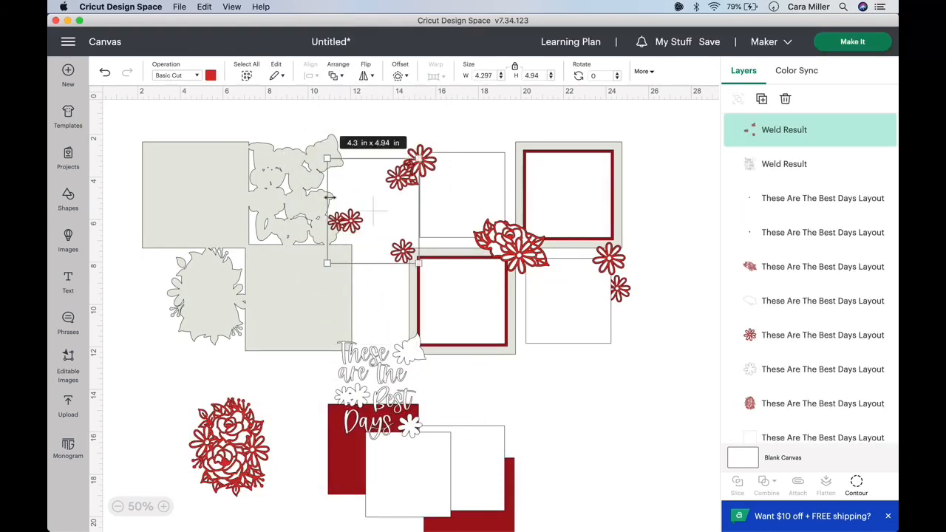
pyautogui.moveTo(375, 364); pyautogui.dragTo(289, 168)
pyautogui.moveTo(357, 225); pyautogui.dragTo(280, 204)
pyautogui.moveTo(239, 488); pyautogui.dragTo(215, 330)
pyautogui.moveTo(339, 457); pyautogui.dragTo(272, 309)
pyautogui.moveTo(401, 507); pyautogui.dragTo(294, 330)
pyautogui.moveTo(472, 504); pyautogui.dragTo(320, 499)
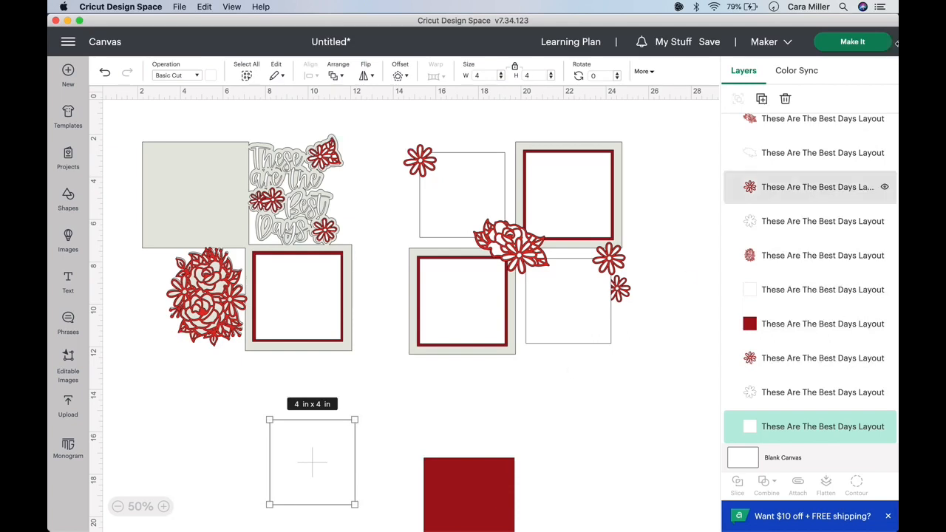
# Step: Preview cutting mats 1 to 3 to check the welded base's arrangement, and return to the canvas
pyautogui.click(857, 42)
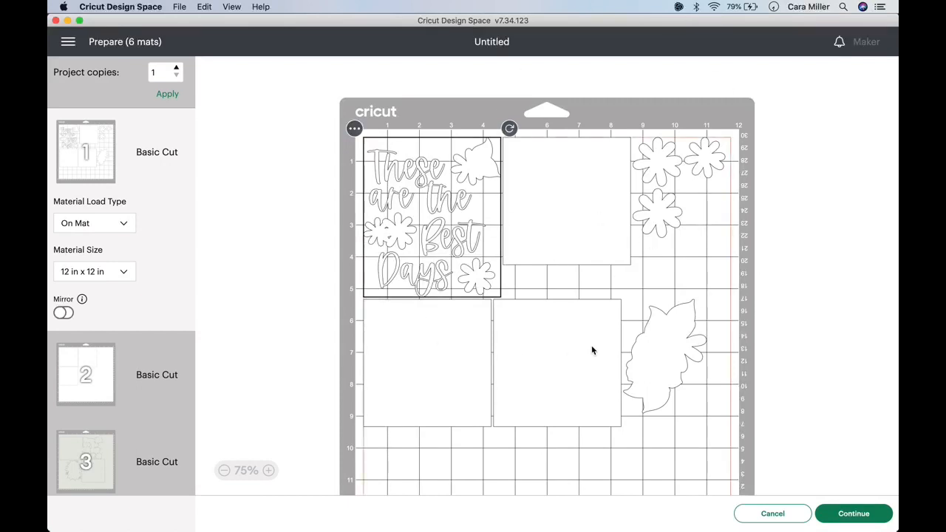
pyautogui.click(88, 369)
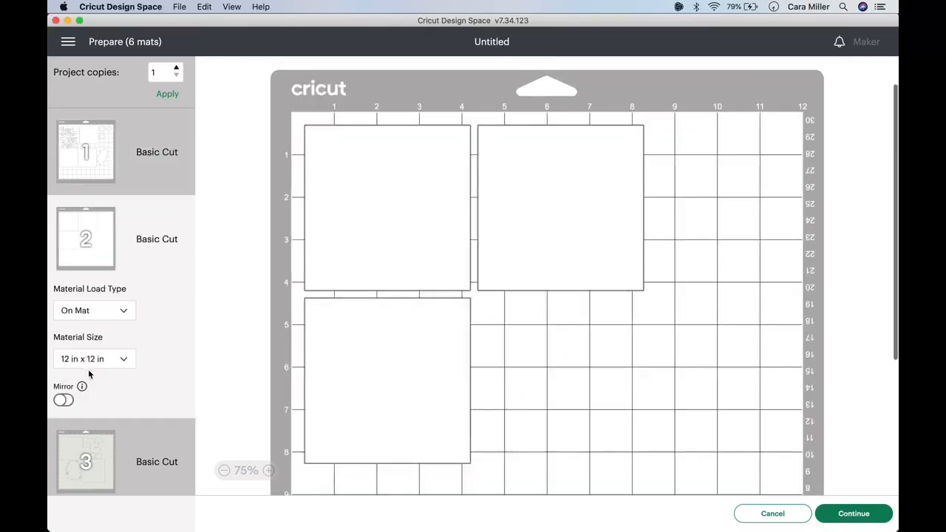
pyautogui.scroll(-2, 88, 351)
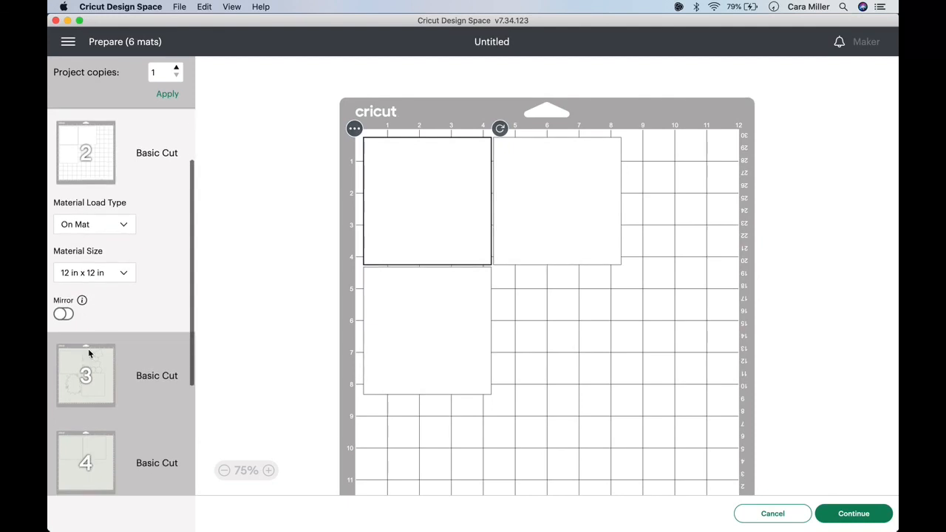
pyautogui.click(111, 383)
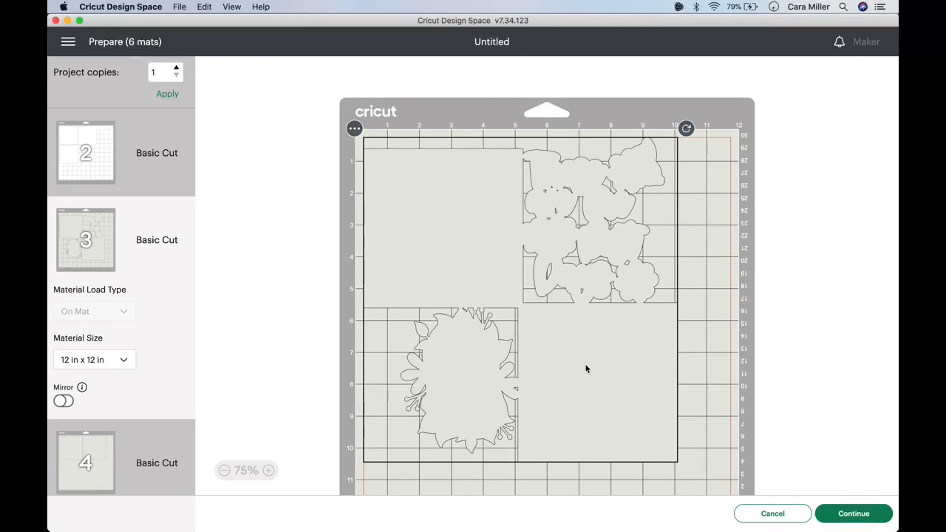
pyautogui.click(772, 513)
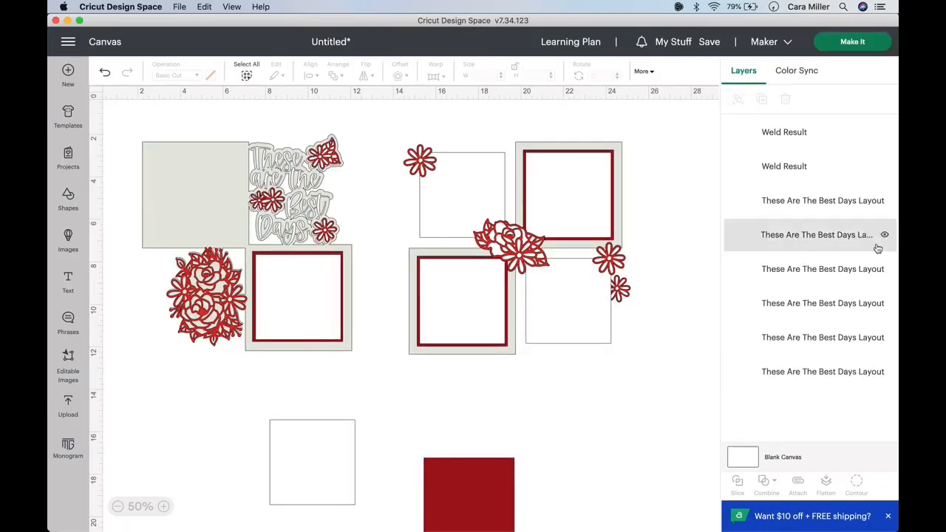
# Step: Unhide the first page's 12 x 12 in blue background square and send it behind the welded base
pyautogui.scroll(-2, 834, 225)
pyautogui.scroll(-5, 834, 231)
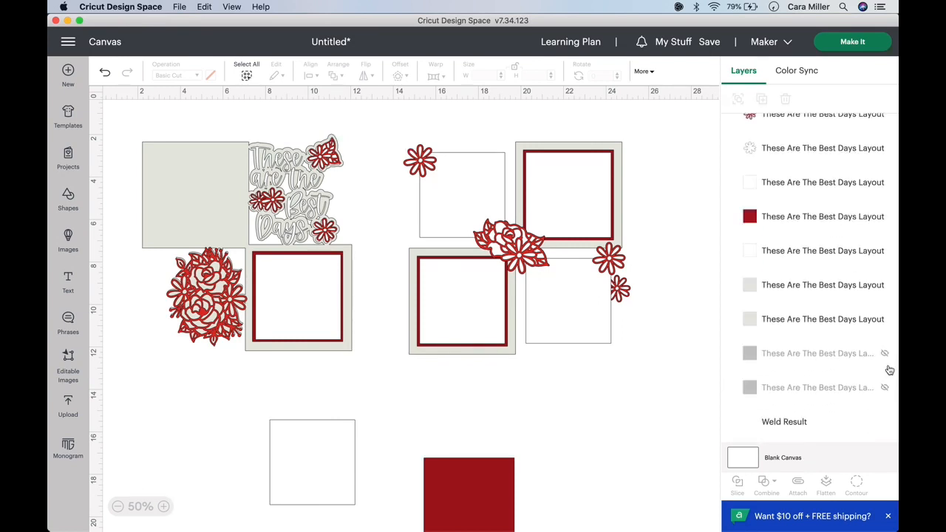
pyautogui.click(884, 388)
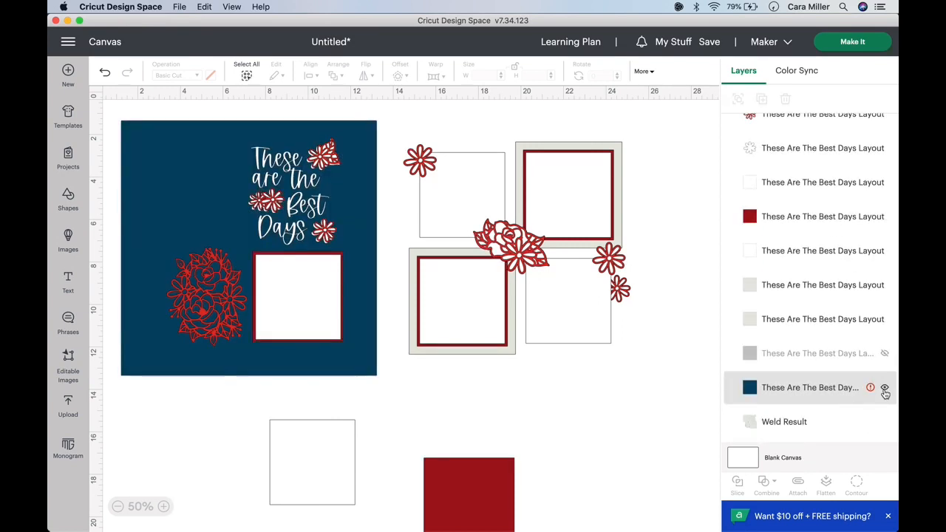
pyautogui.click(369, 214)
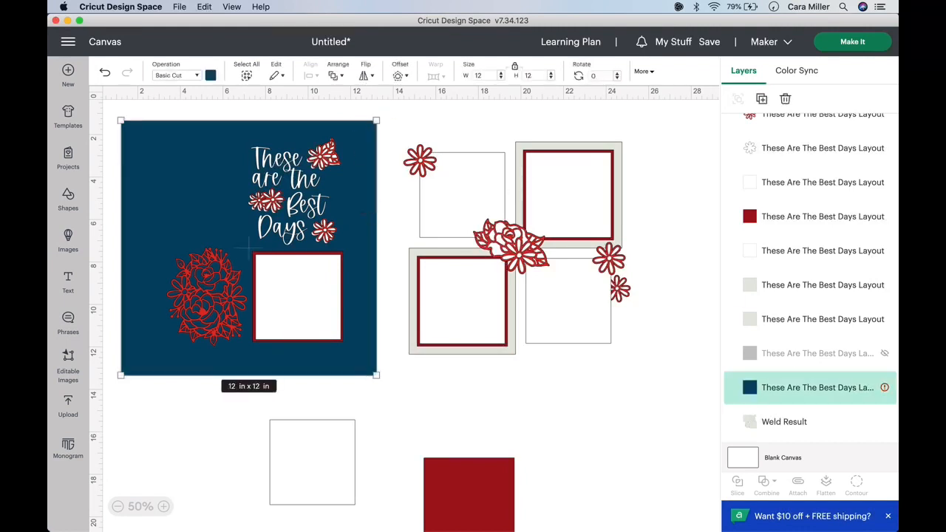
pyautogui.rightClick(369, 217)
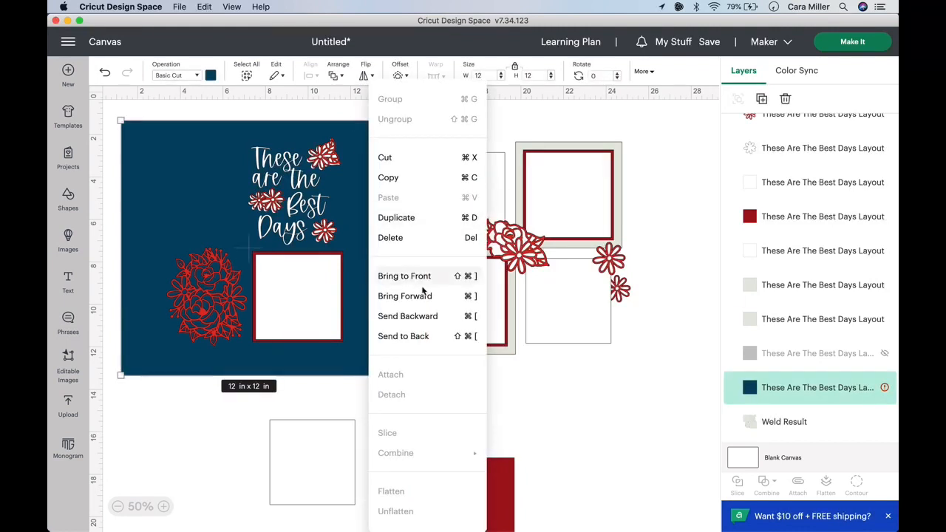
pyautogui.click(422, 336)
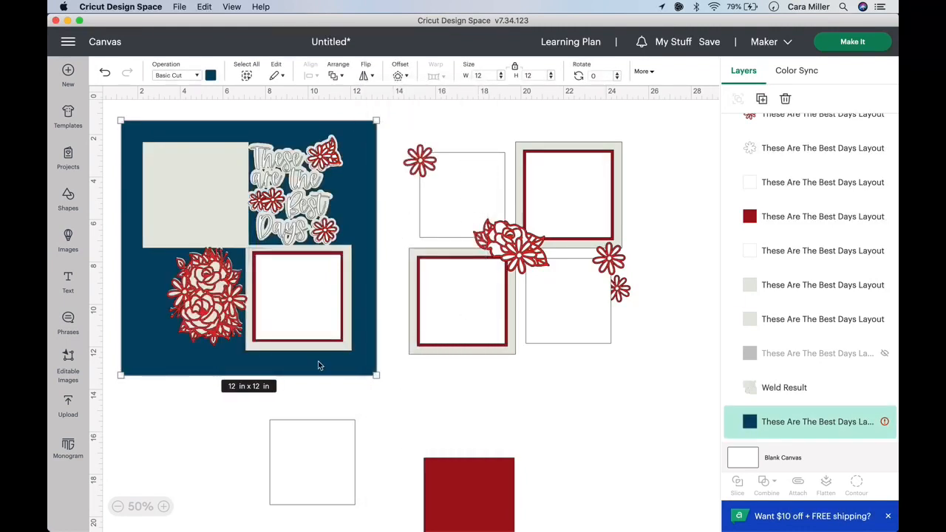
pyautogui.click(386, 402)
# Step: Move the flowers, lettering, floral cluster and photo mats off the first page, and nudge the welded base slightly on the blue background
pyautogui.moveTo(292, 178); pyautogui.dragTo(452, 366)
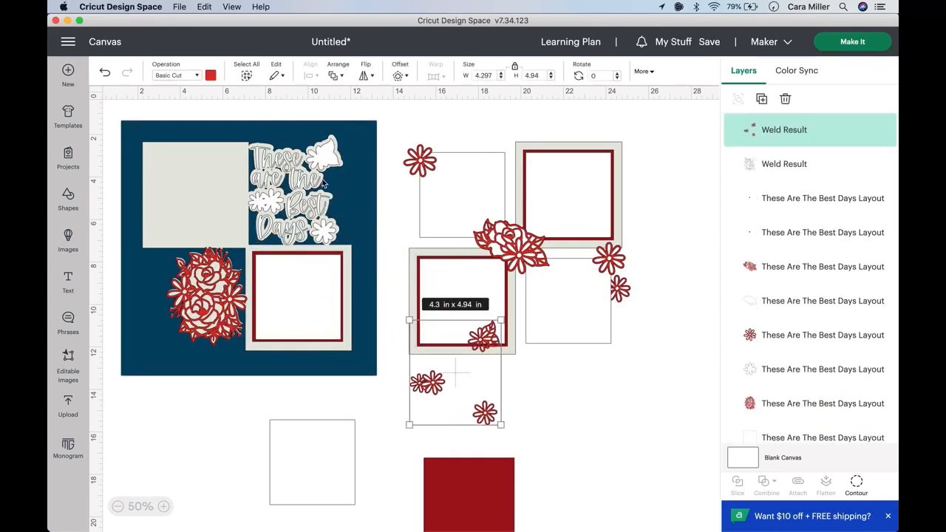
pyautogui.moveTo(309, 203); pyautogui.dragTo(510, 351)
pyautogui.moveTo(191, 305); pyautogui.dragTo(189, 461)
pyautogui.moveTo(296, 295); pyautogui.dragTo(301, 510)
pyautogui.moveTo(299, 328); pyautogui.dragTo(313, 498)
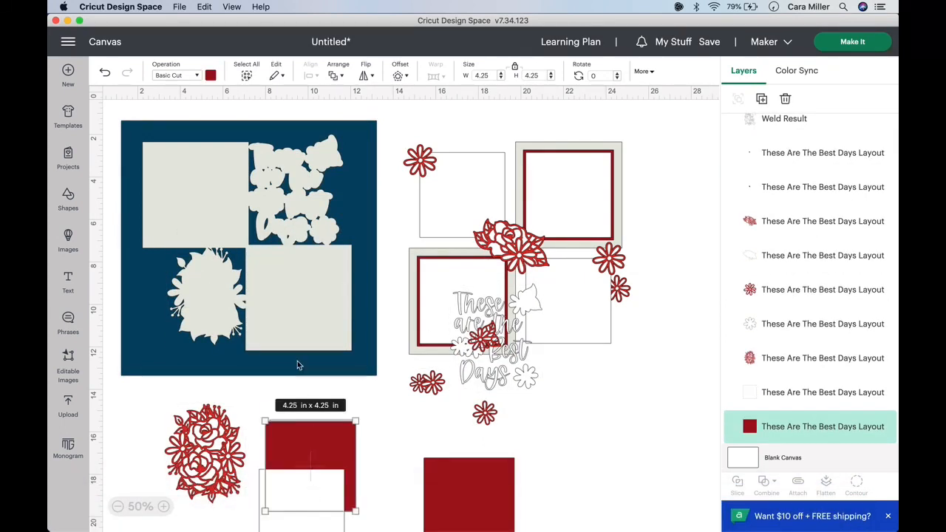
pyautogui.moveTo(292, 353); pyautogui.dragTo(286, 350)
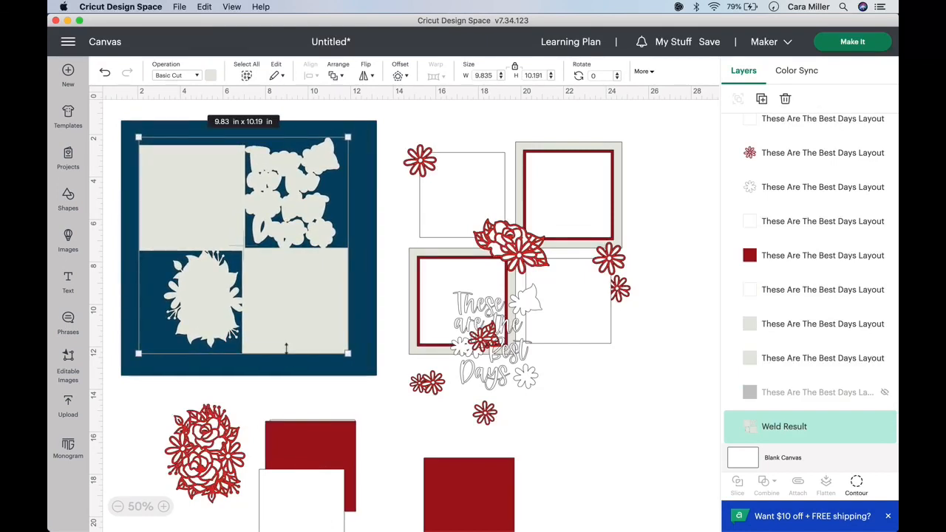
pyautogui.moveTo(286, 349); pyautogui.dragTo(291, 347)
# Step: Save the project as "CTMH Hello Darlin Two Page Layout" in the CTMH Layouts Projects collection
pyautogui.click(709, 42)
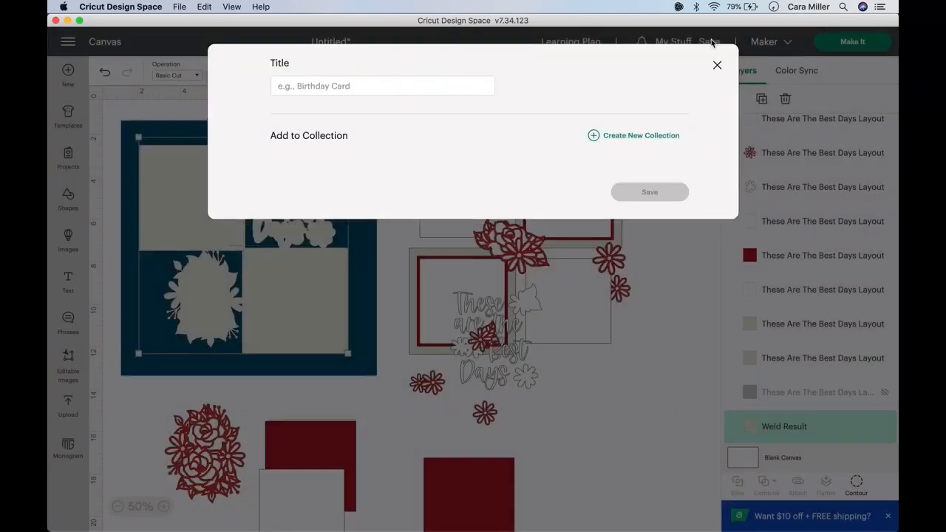
pyautogui.click(389, 86)
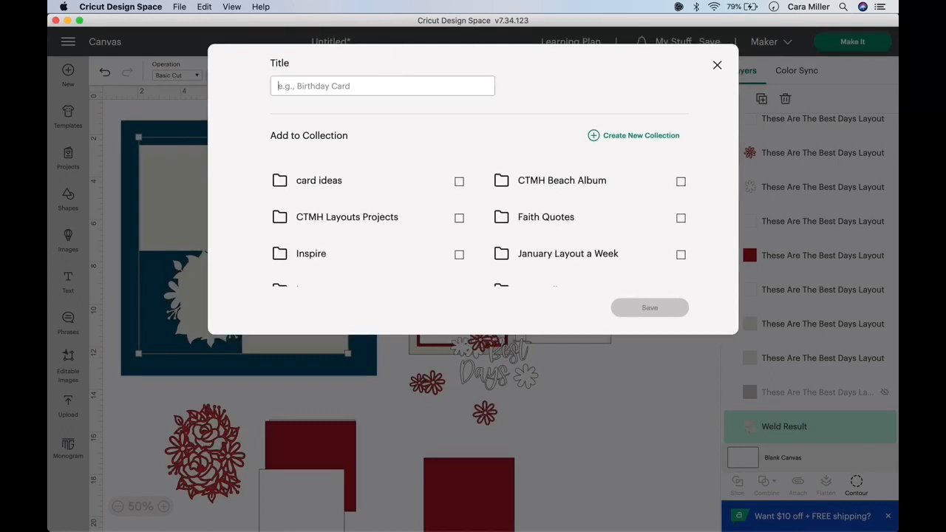
pyautogui.write('CTMH ')
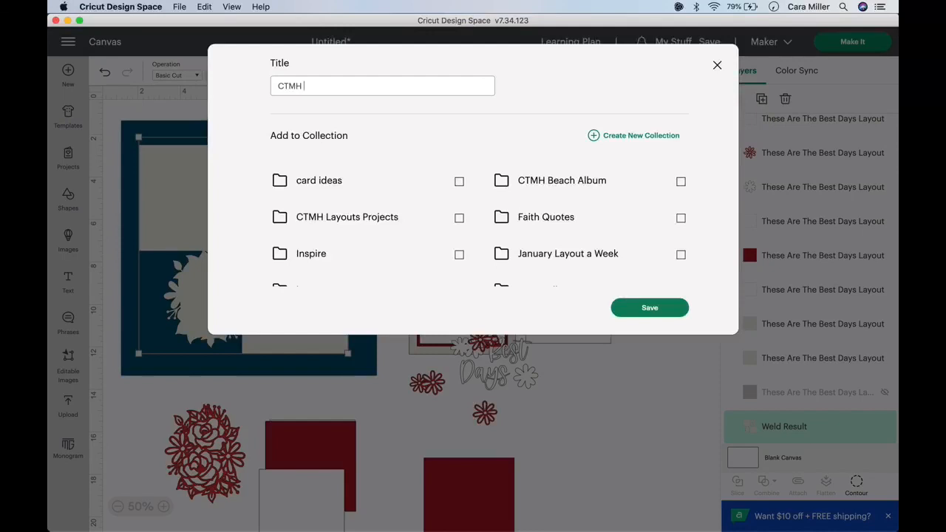
pyautogui.write('Hello Darlin Tw')
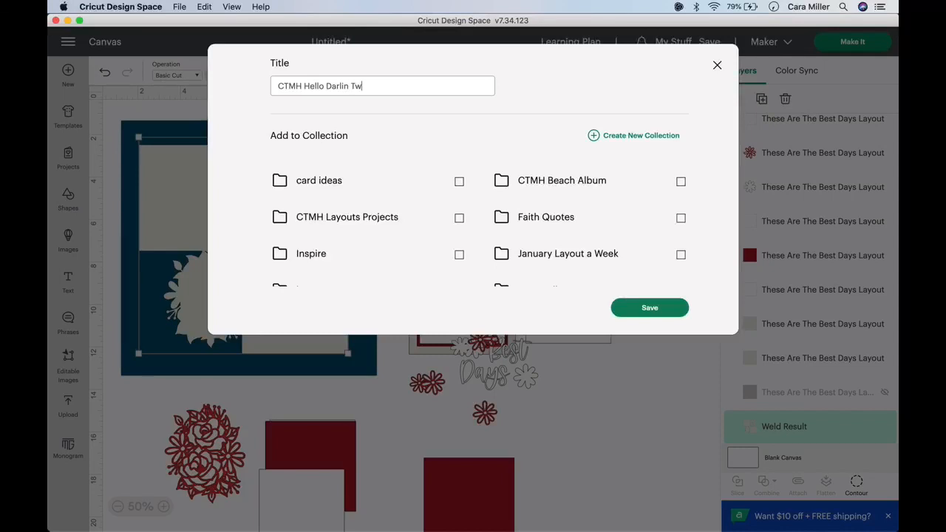
pyautogui.write('o Page Layout')
pyautogui.click(328, 223)
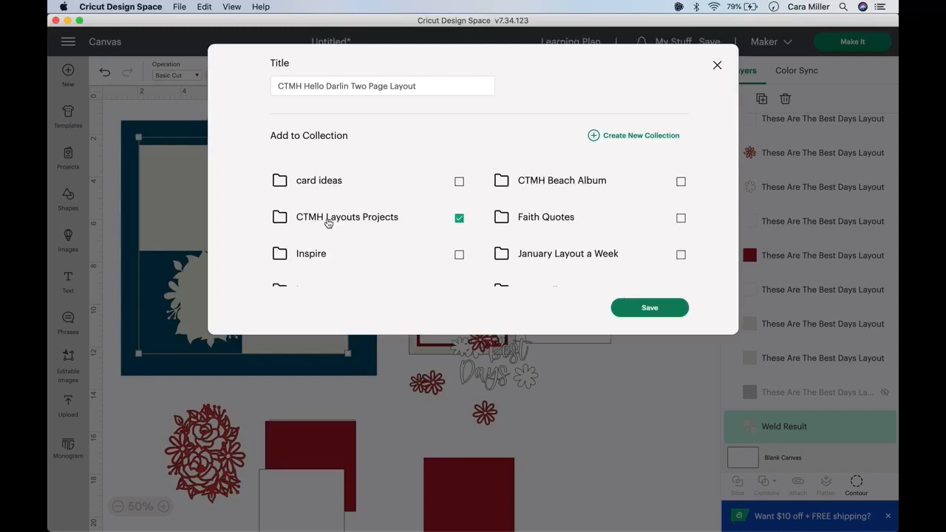
pyautogui.click(666, 308)
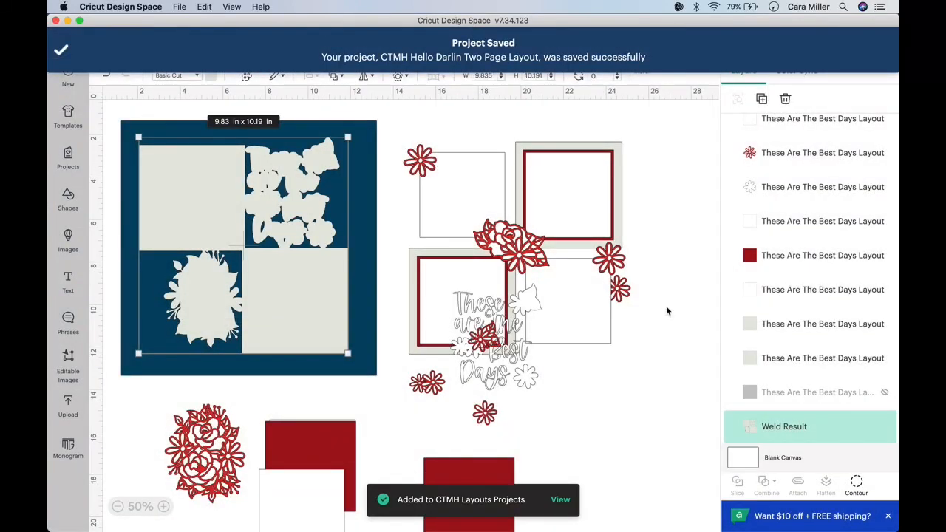
# Step: Start a new project and filter the project library to My Projects
pyautogui.click(67, 82)
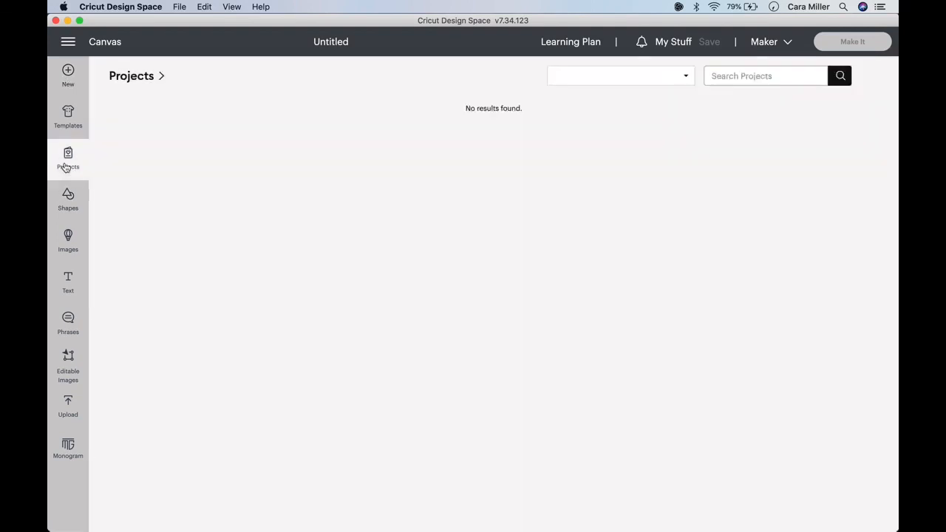
pyautogui.click(66, 166)
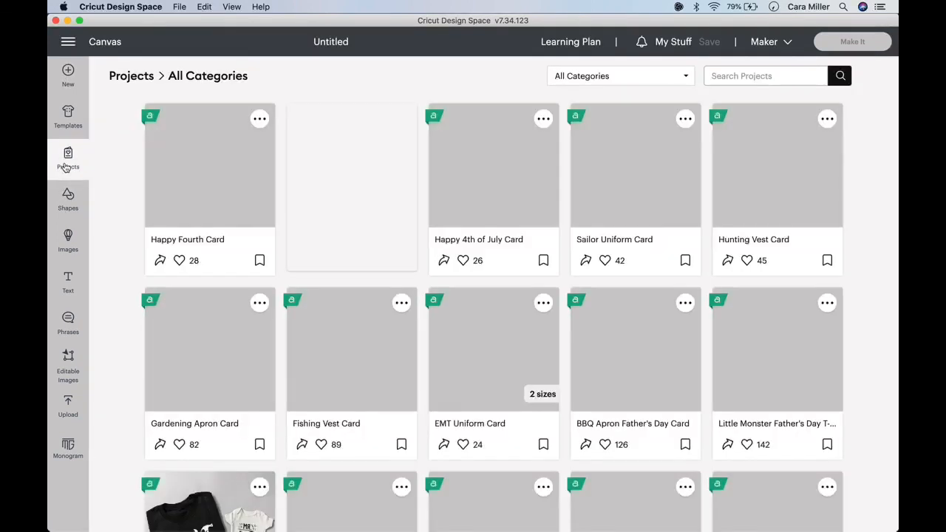
pyautogui.click(687, 77)
pyautogui.click(599, 95)
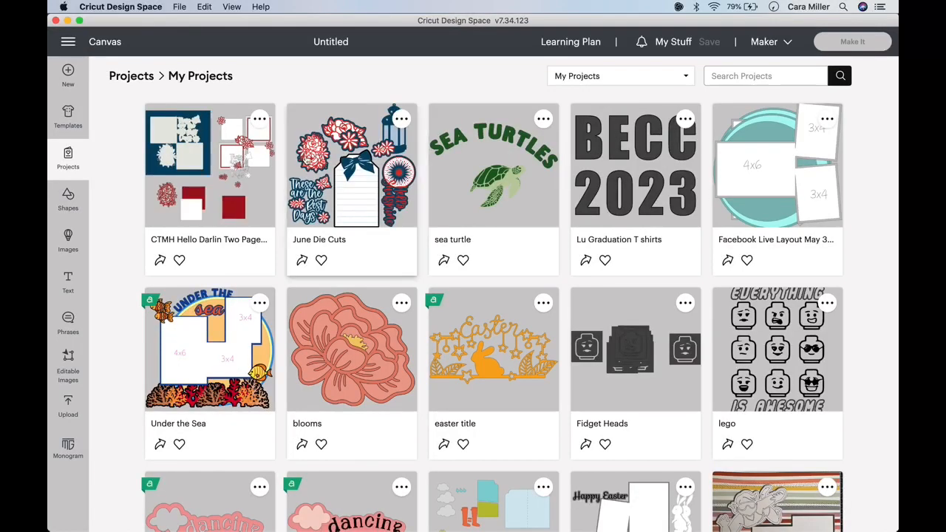
# Step: Open the details of the saved CTMH Hello Darlin Two Page Layout and look over its preview and project information
pyautogui.click(205, 169)
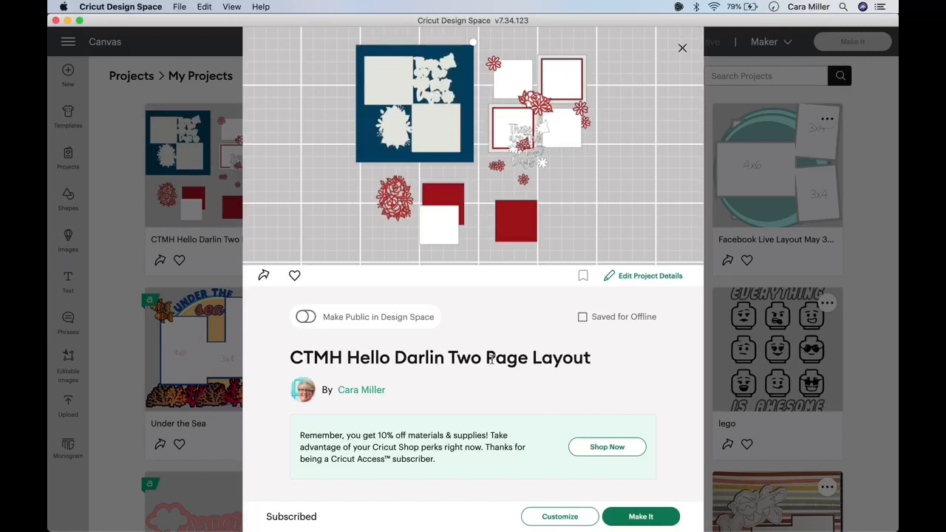
pyautogui.scroll(-3, 477, 370)
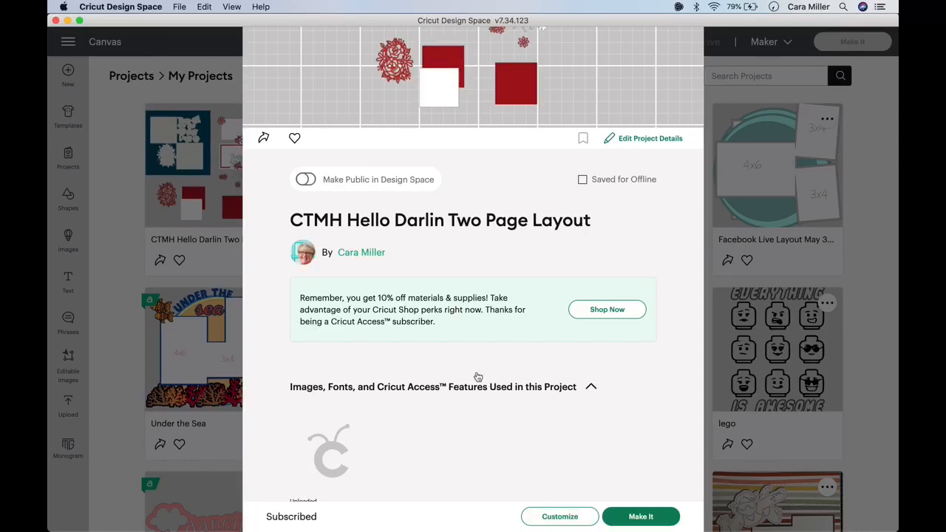
pyautogui.scroll(3, 421, 241)
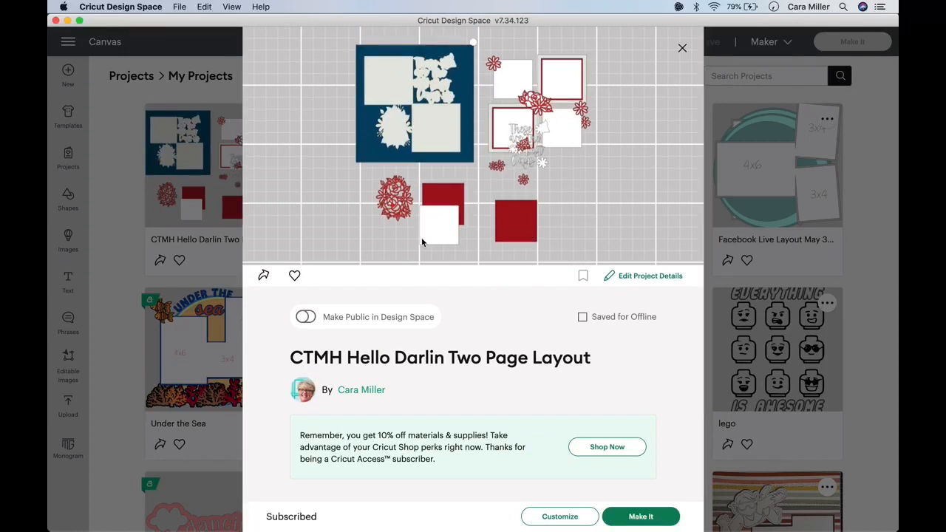